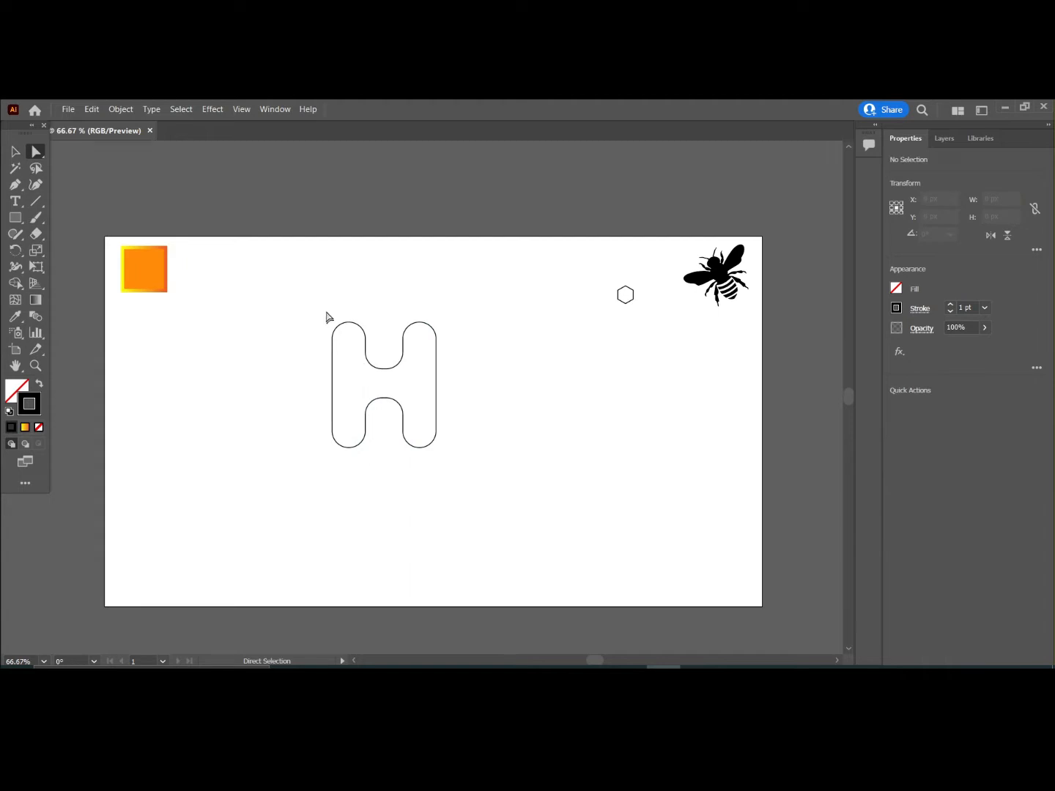
Step: Enlarge the H outline proportionally to about 429 by 518 px and move it lower on the artboard
drag(328, 316, 480, 458)
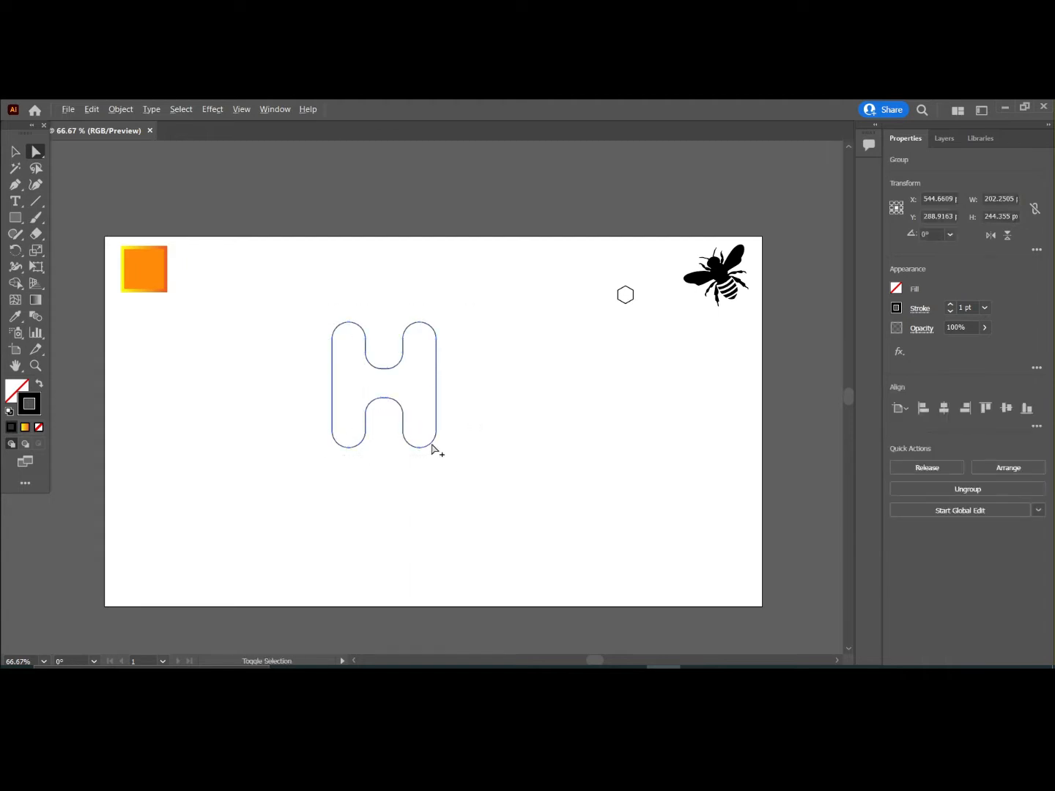
click(15, 150)
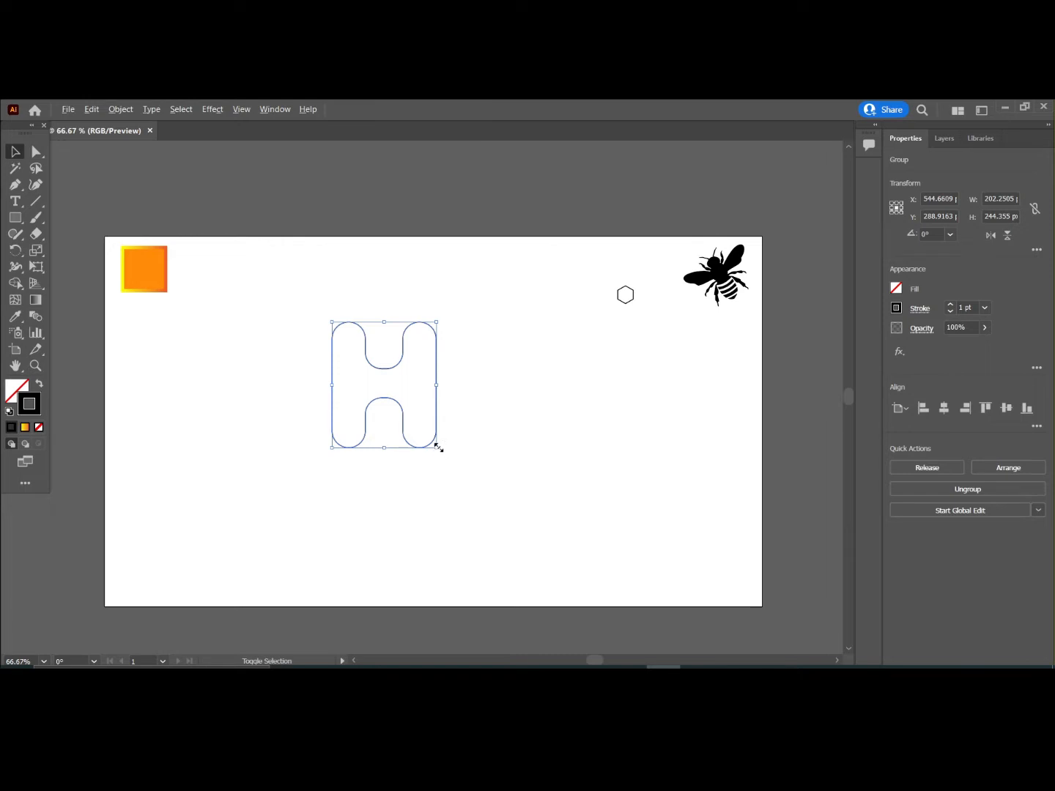
drag(438, 447, 495, 518)
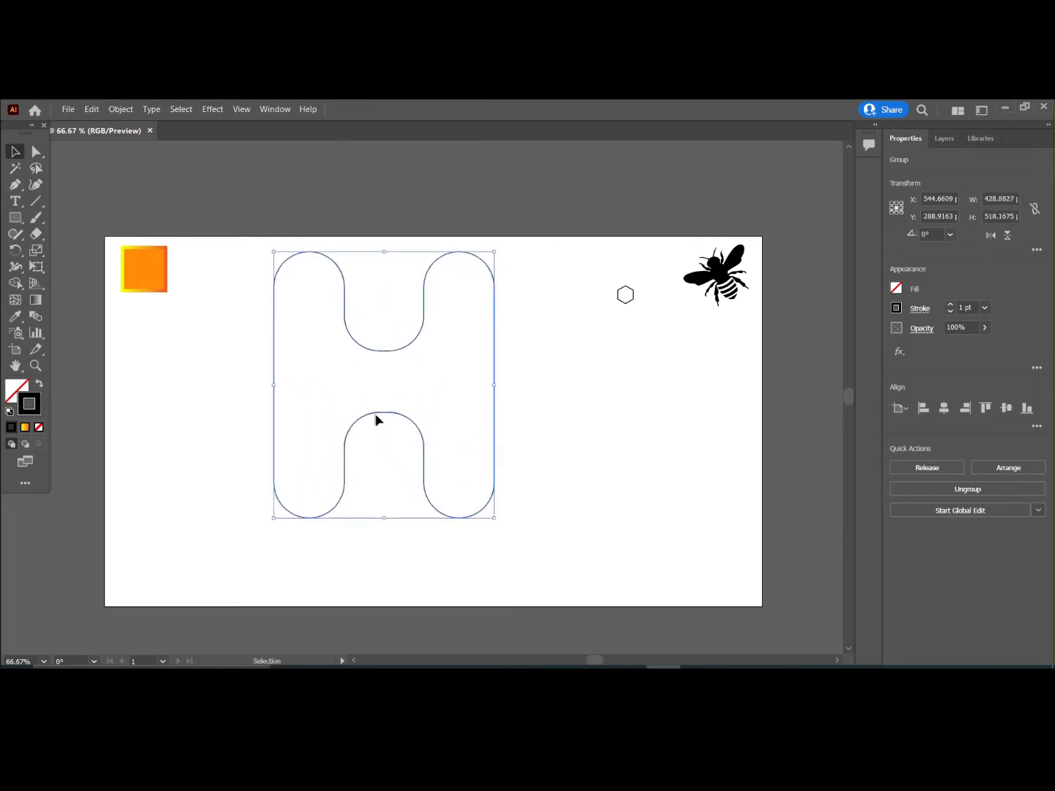
drag(376, 418, 390, 459)
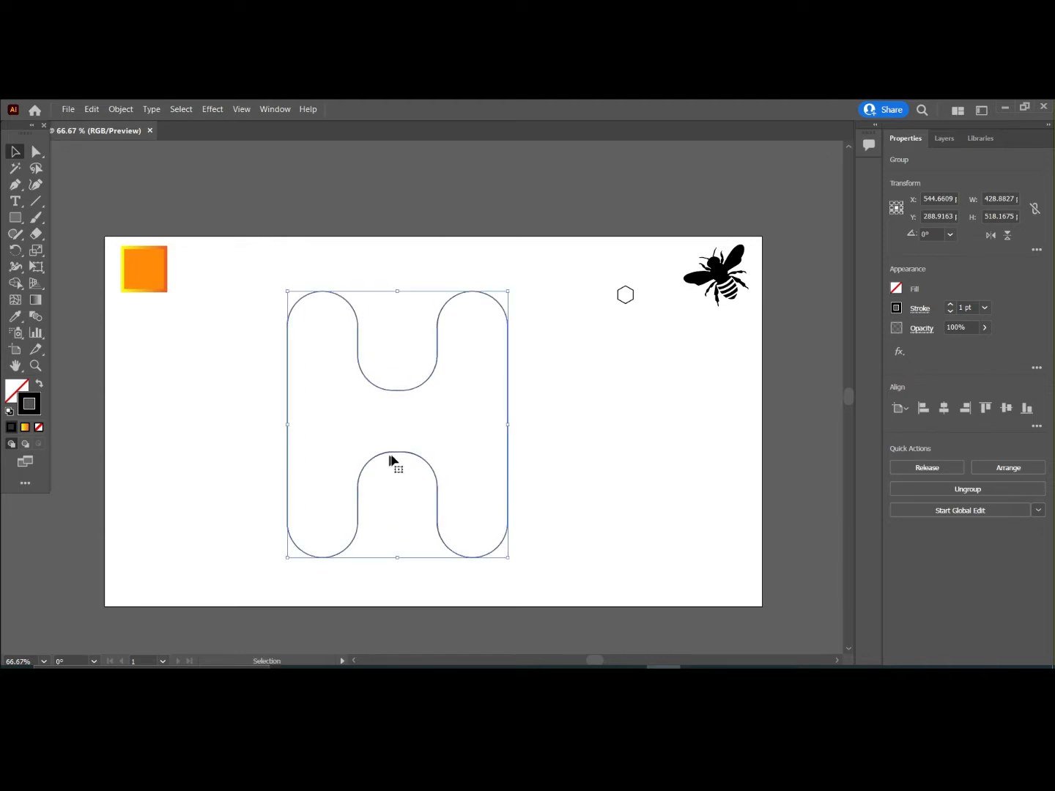
click(604, 435)
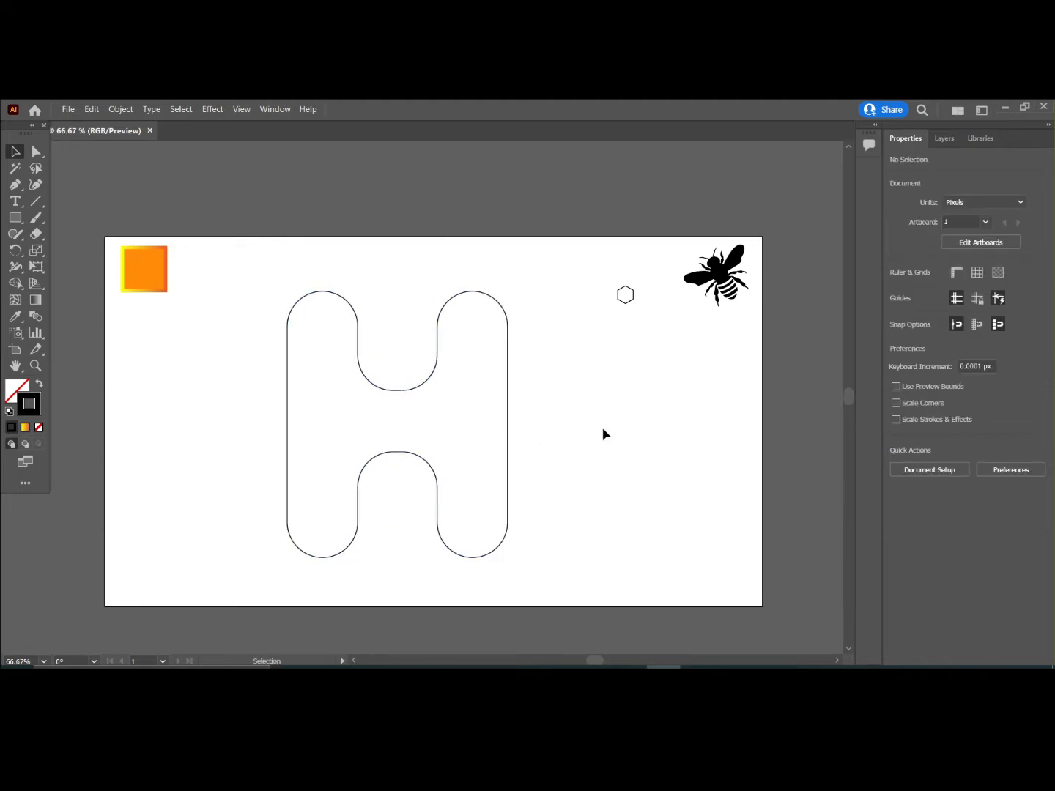
Step: Move the small hexagon into the top of the H's left stem and enlarge it to about 38 by 44 px
drag(605, 275, 630, 324)
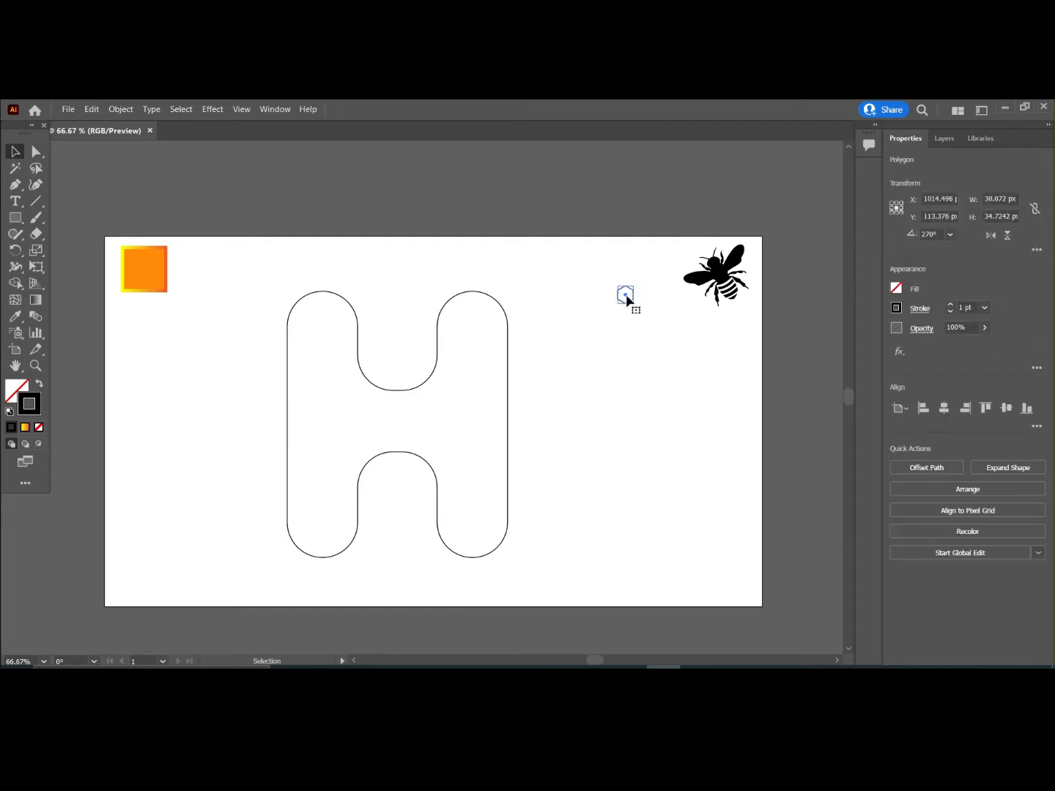
drag(629, 301, 303, 318)
key(ctrl+equal)
key(ctrl+equal)
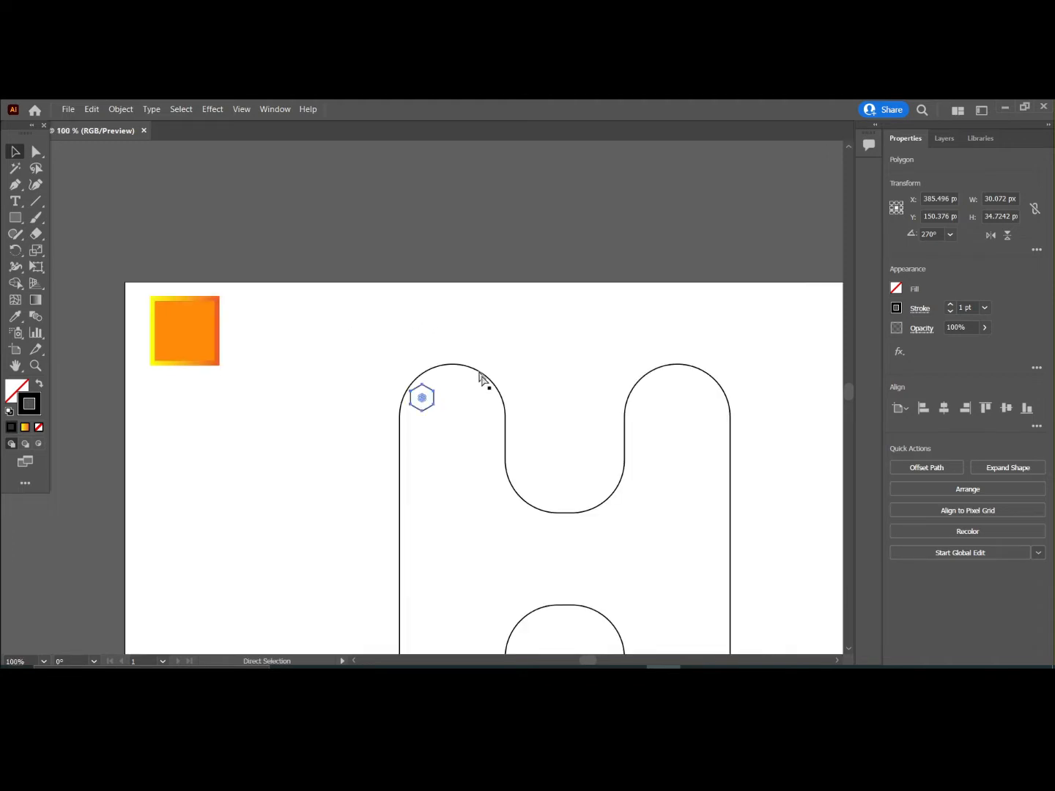
click(608, 354)
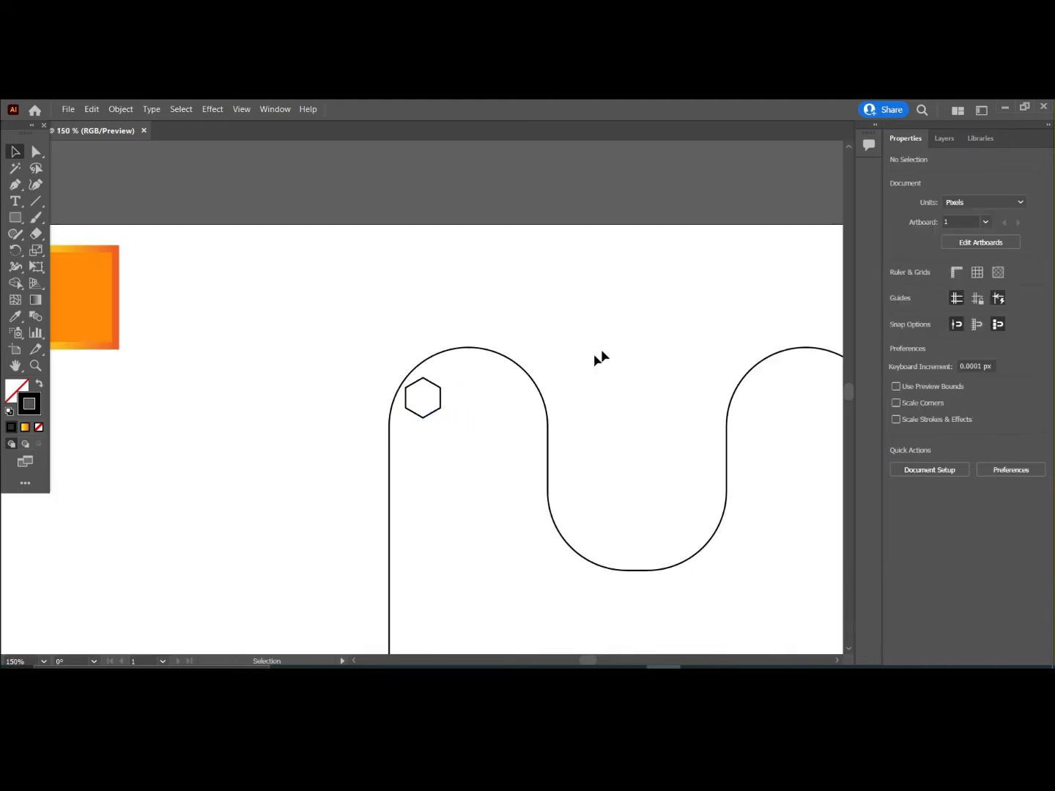
click(433, 416)
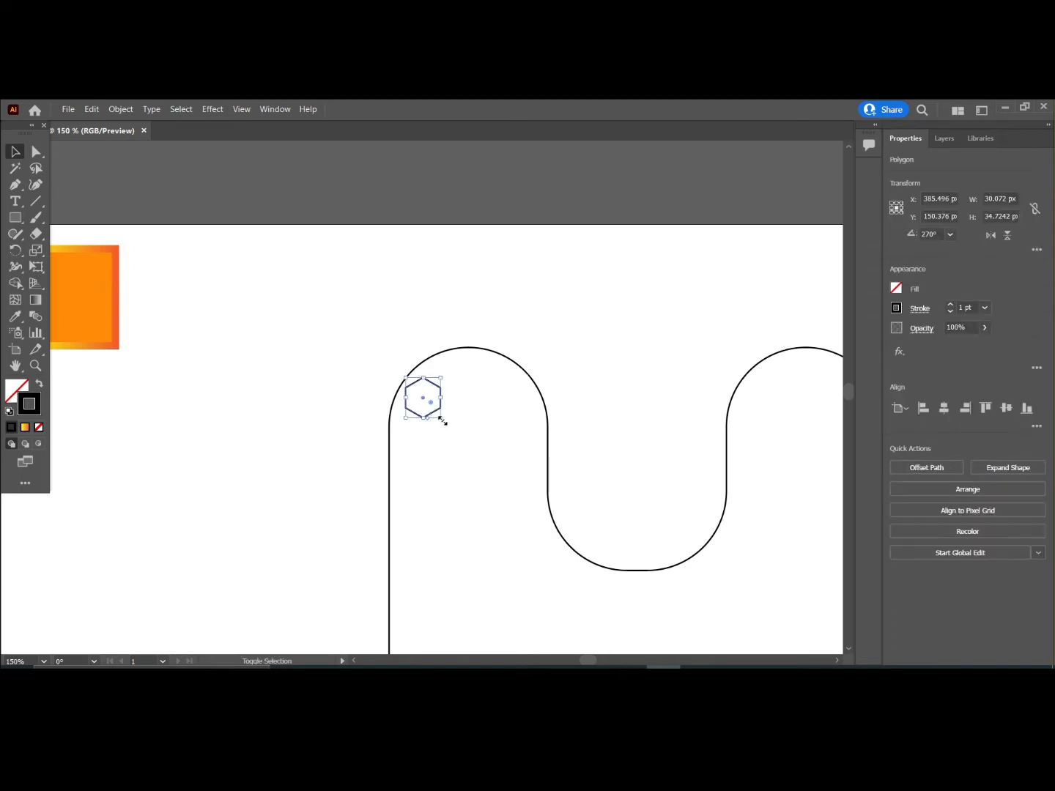
mouse_move(439, 418)
mouse_down()
mouse_move(452, 426)
mouse_move(431, 404)
mouse_move(450, 431)
mouse_move(424, 406)
mouse_up()
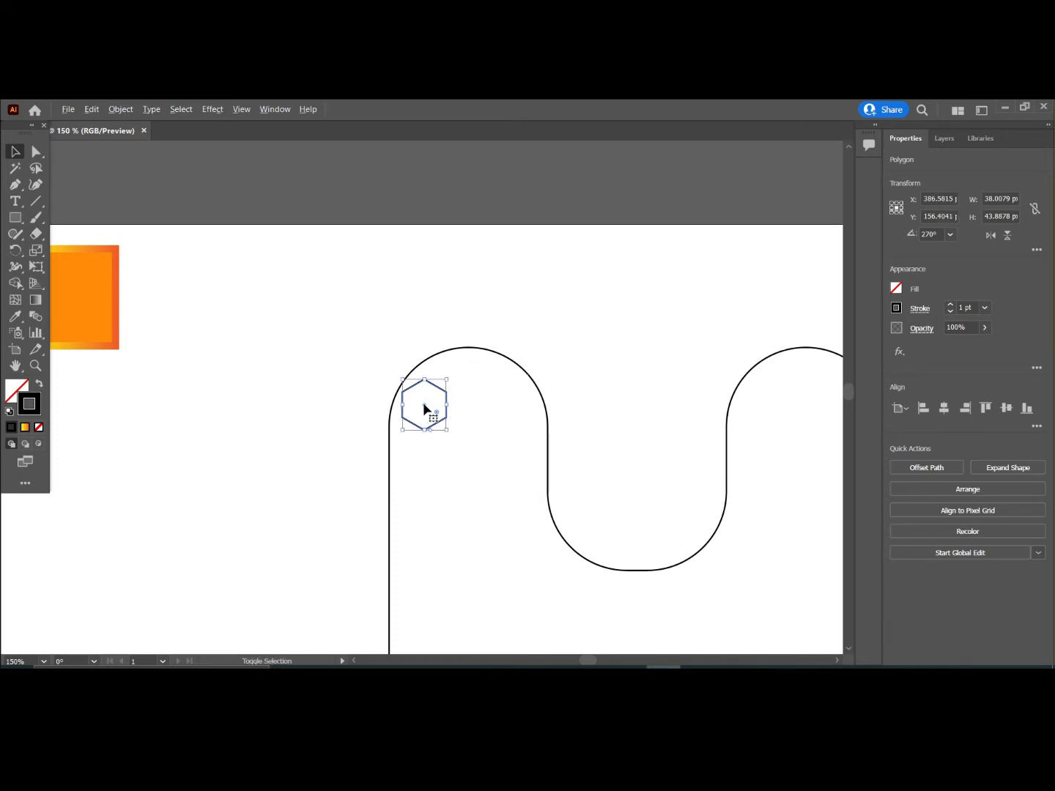
Step: Duplicate the hexagon side by side into a row of five spanning the top of the H's left stem
drag(424, 407, 556, 411)
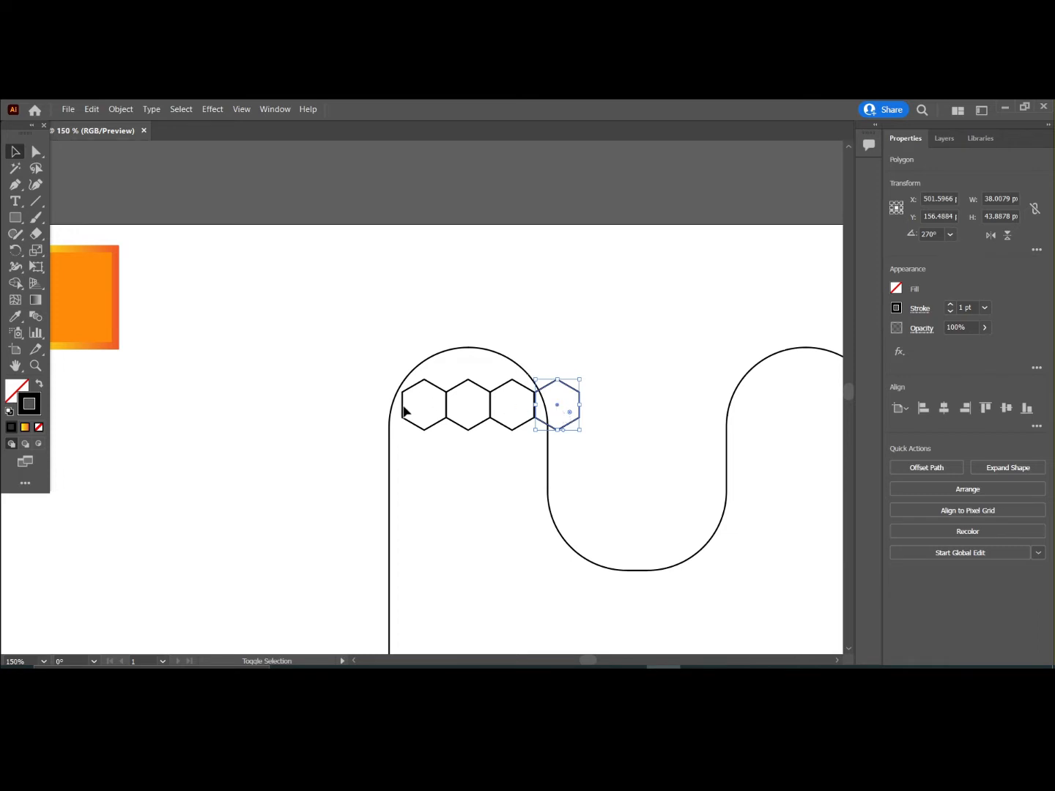
key(ctrl+shift+a)
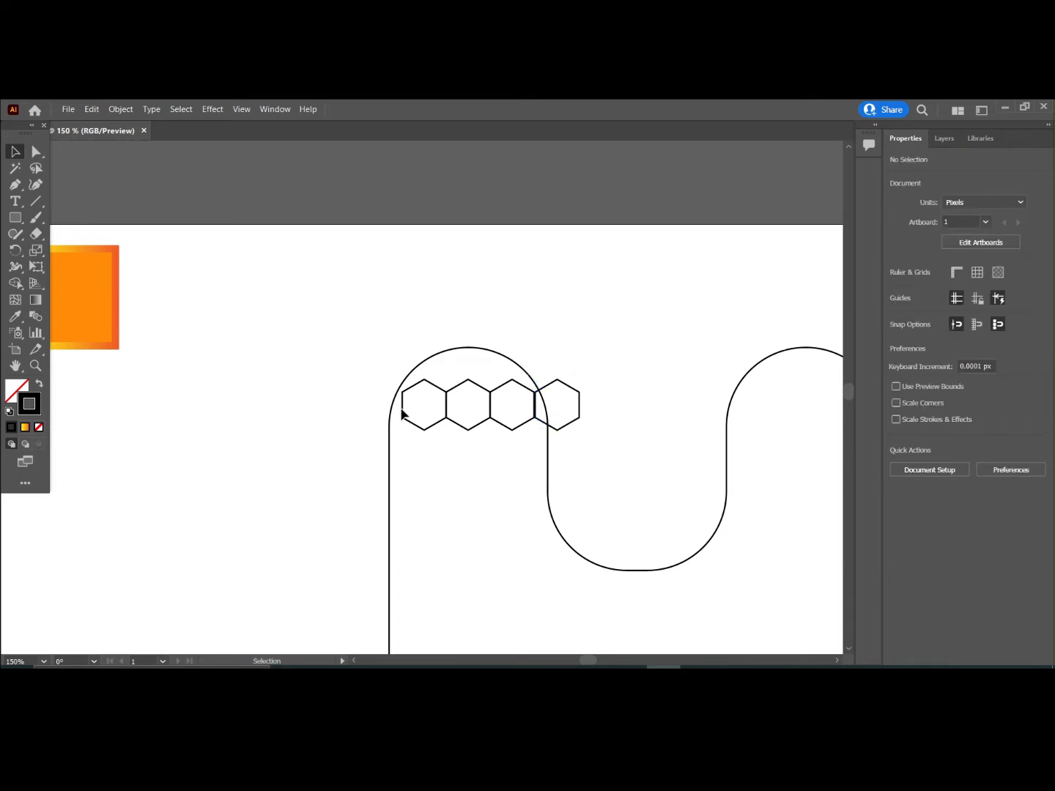
click(404, 415)
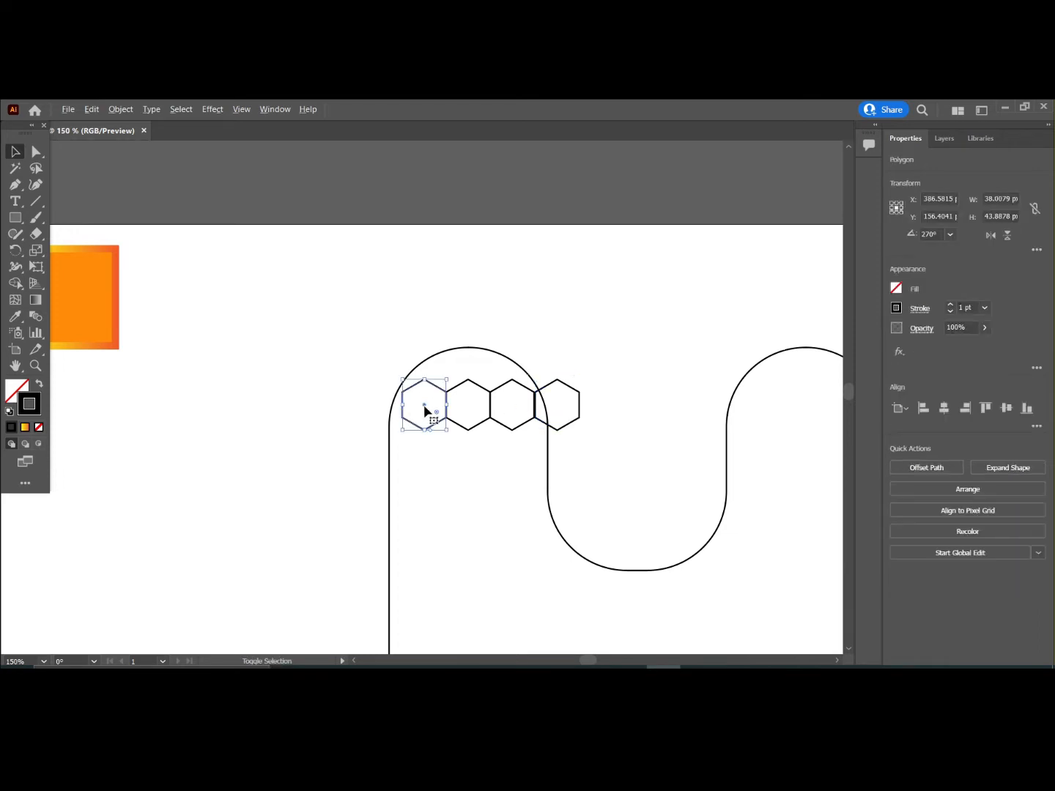
drag(425, 411, 380, 412)
click(439, 293)
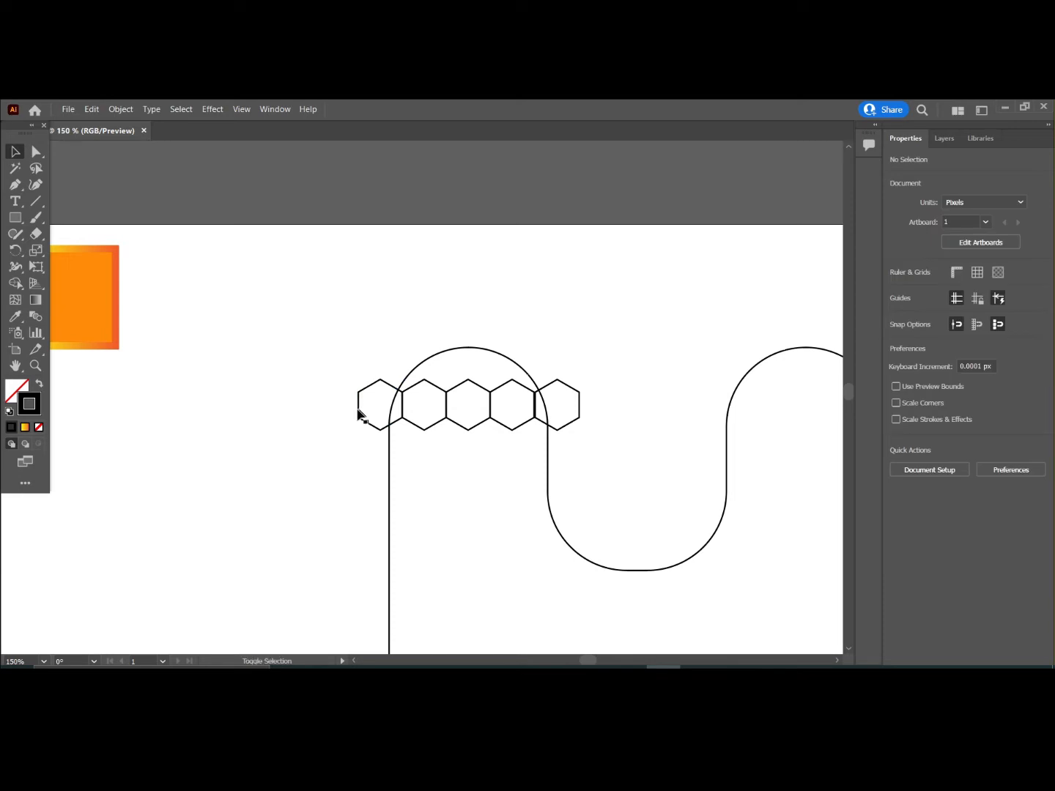
Step: Shift the rightmost hexagon of the row so that it sits flush against its neighbour
click(358, 412)
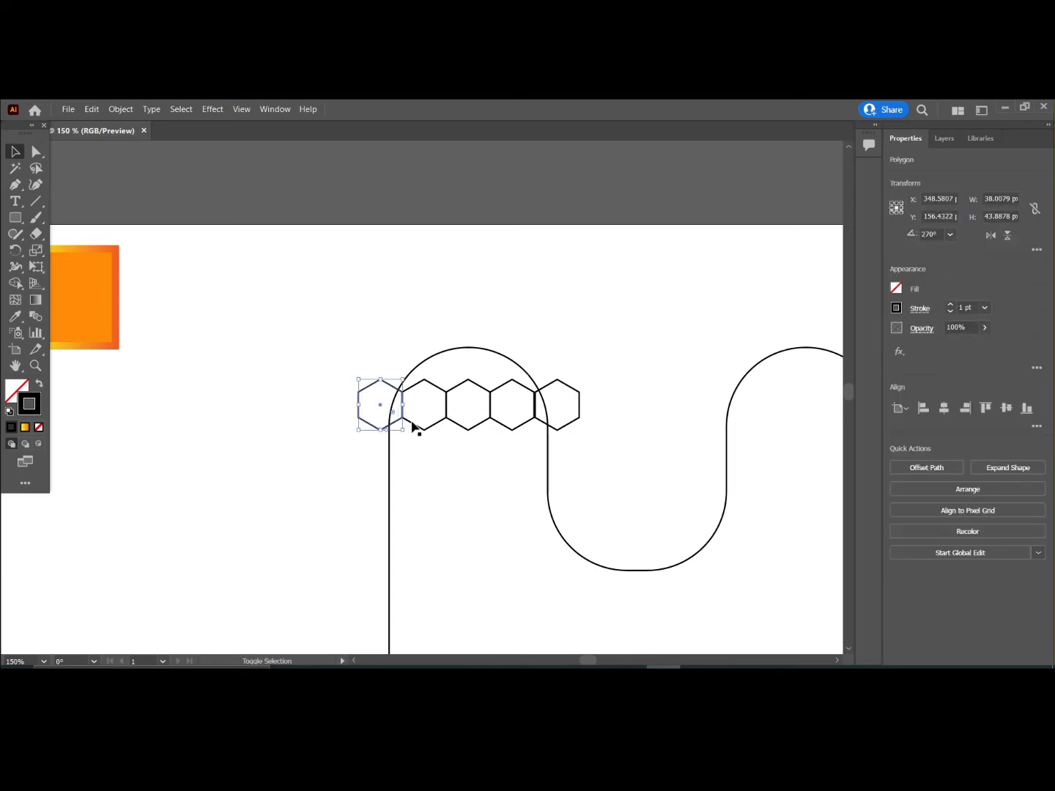
shift+click(414, 429)
shift+click(473, 429)
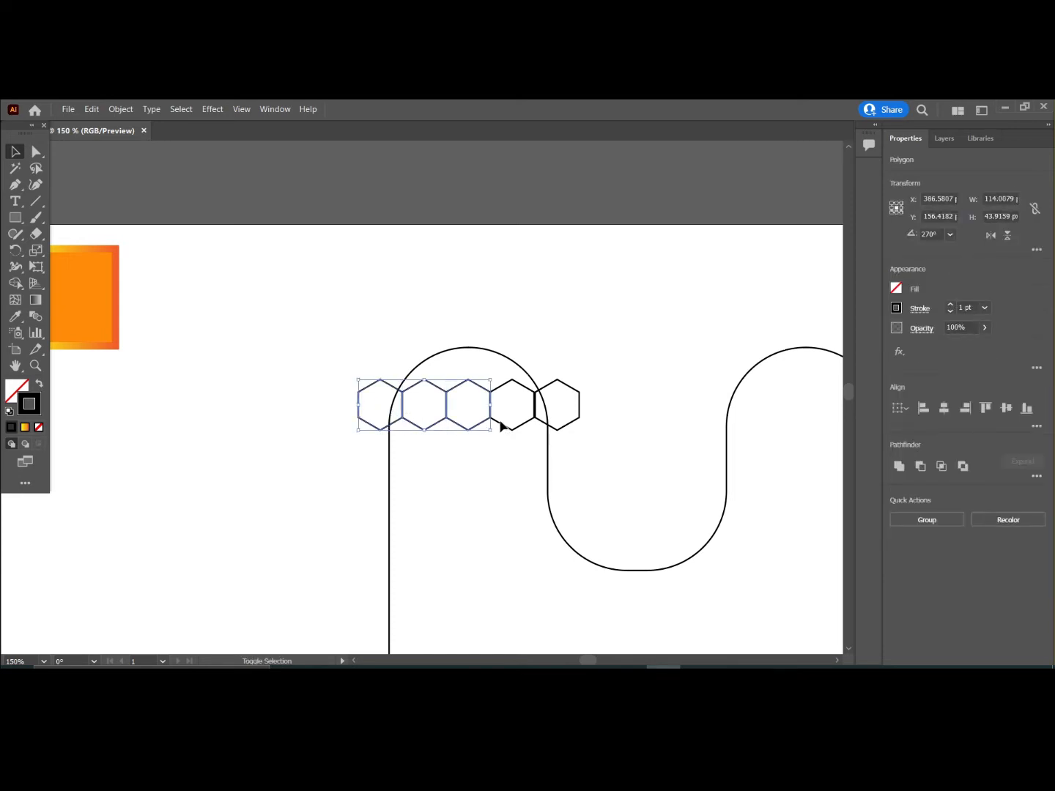
shift+click(501, 427)
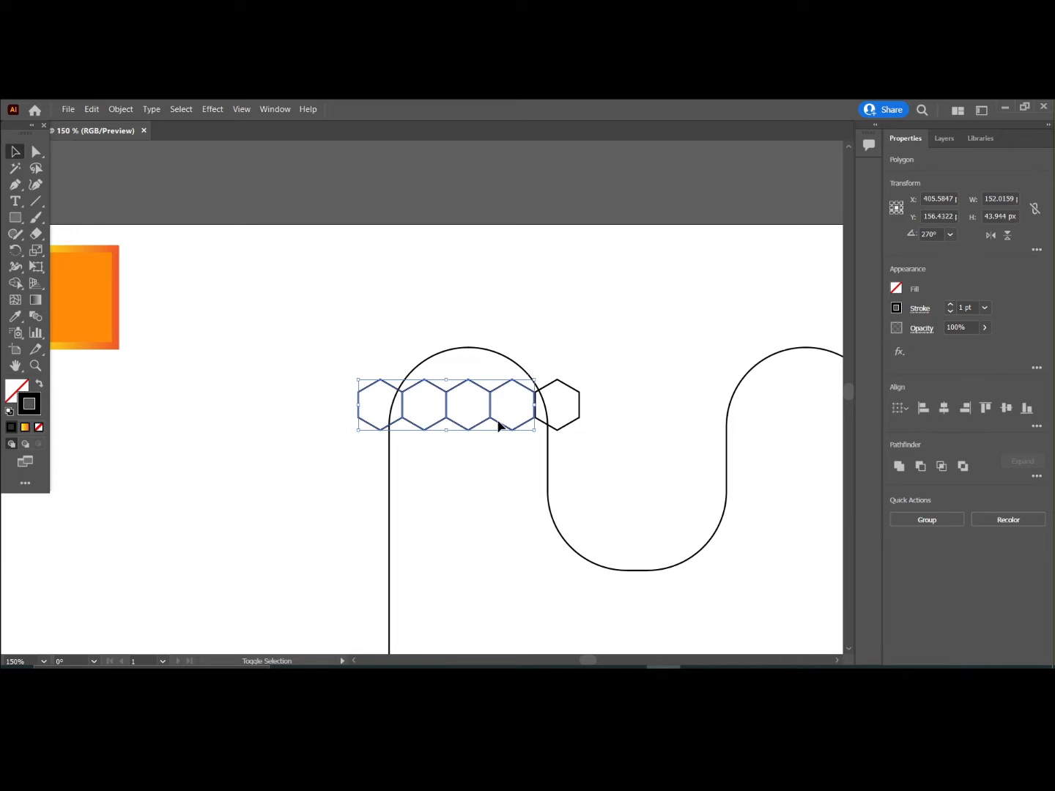
click(580, 415)
click(572, 419)
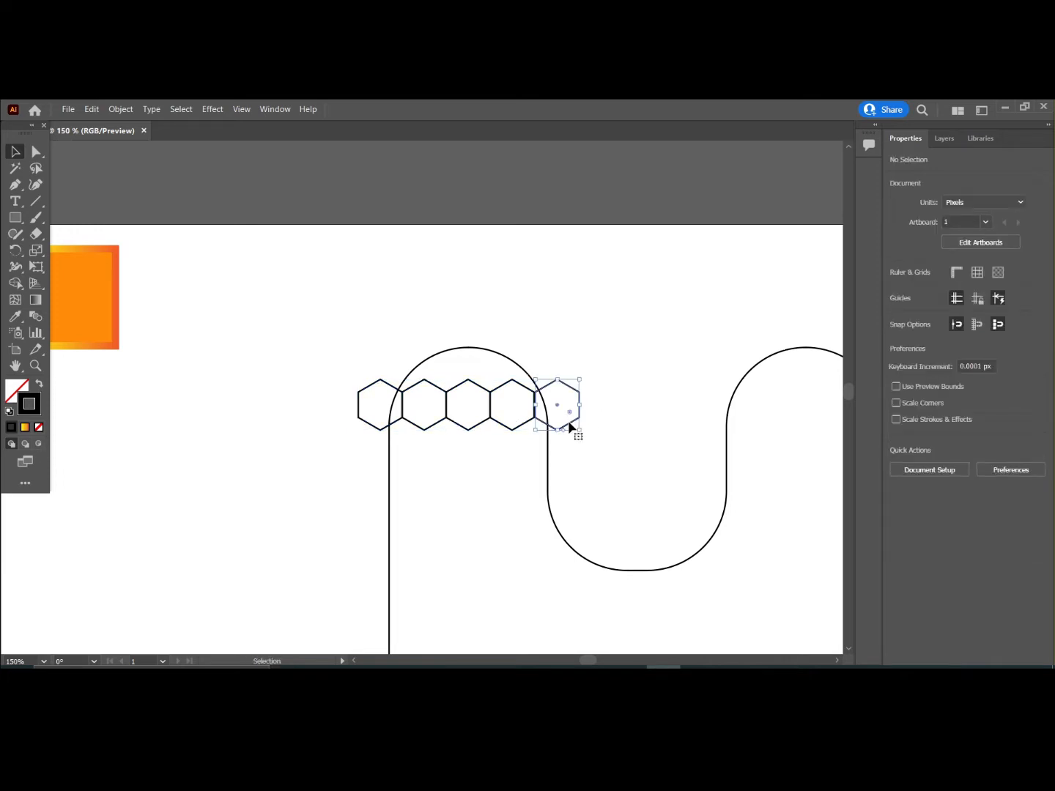
drag(573, 430, 557, 406)
click(511, 425)
shift+click(512, 425)
shift+click(511, 433)
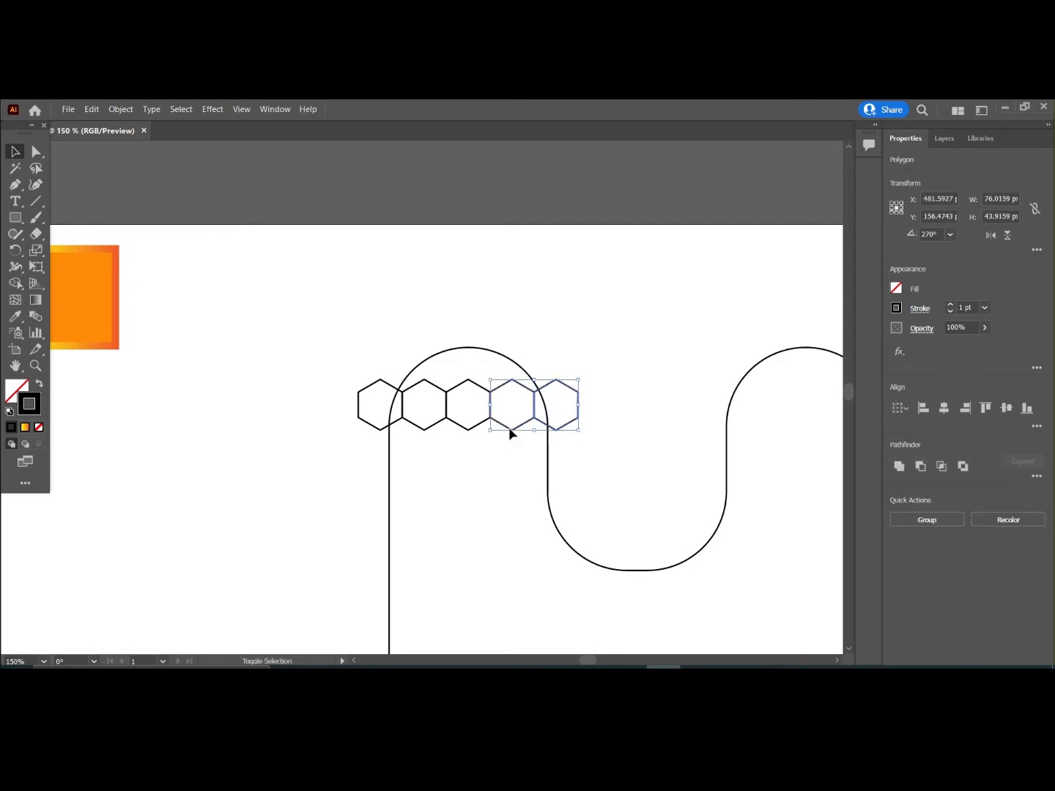
shift+click(455, 427)
shift+click(419, 426)
shift+click(379, 432)
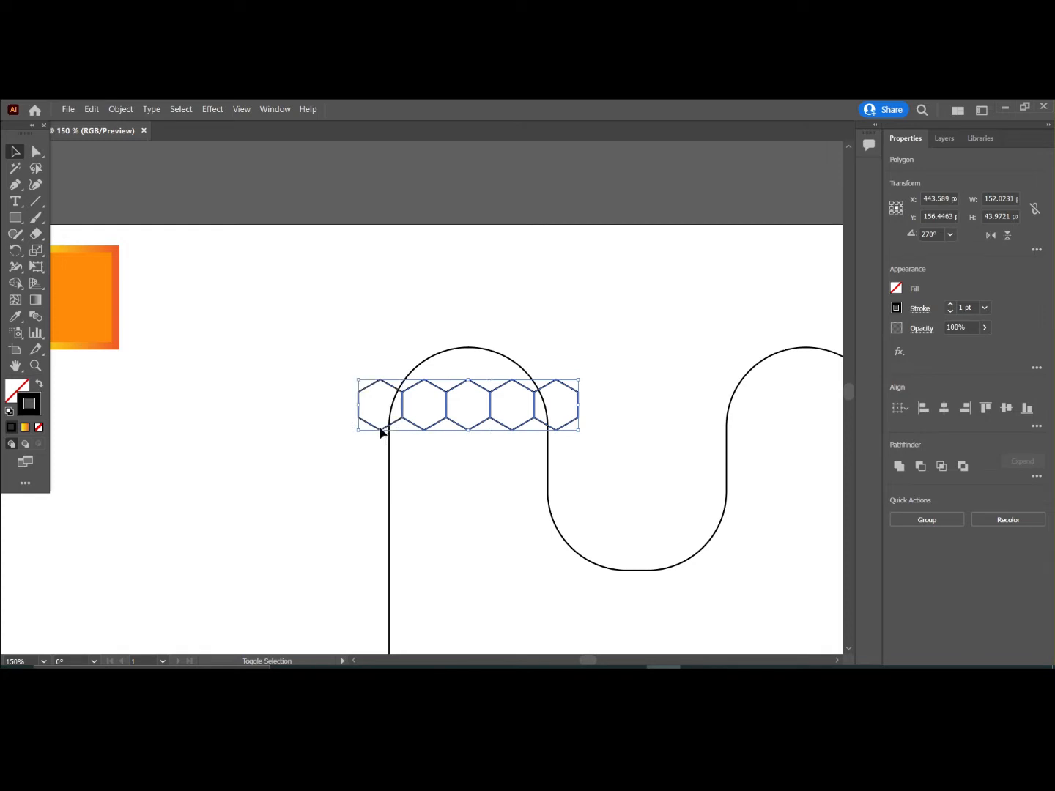
right_click(578, 306)
click(351, 391)
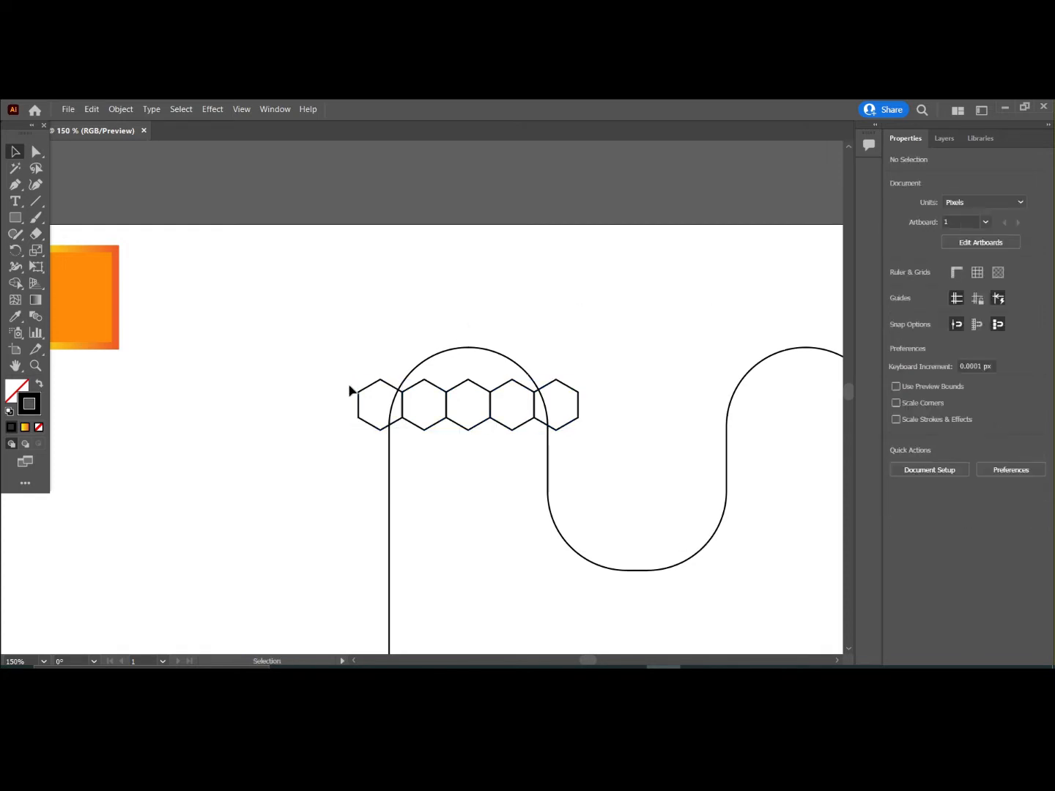
Step: Lock the H outline so that only the hexagons can be selected
click(389, 494)
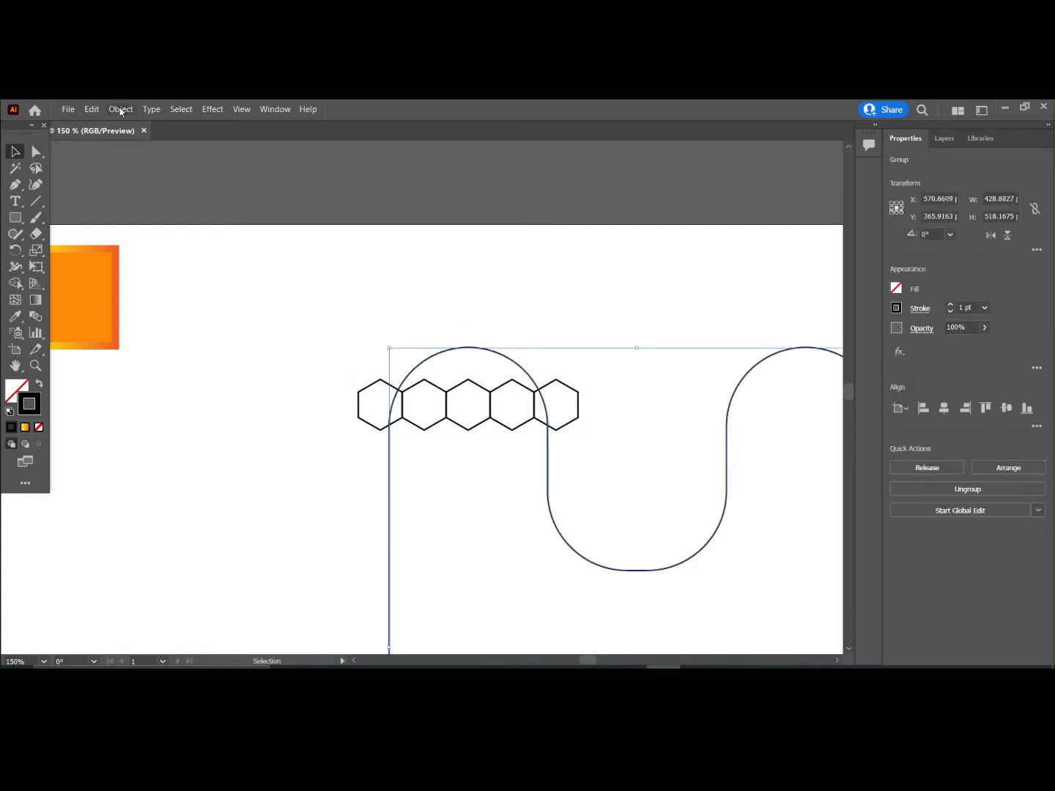
click(121, 109)
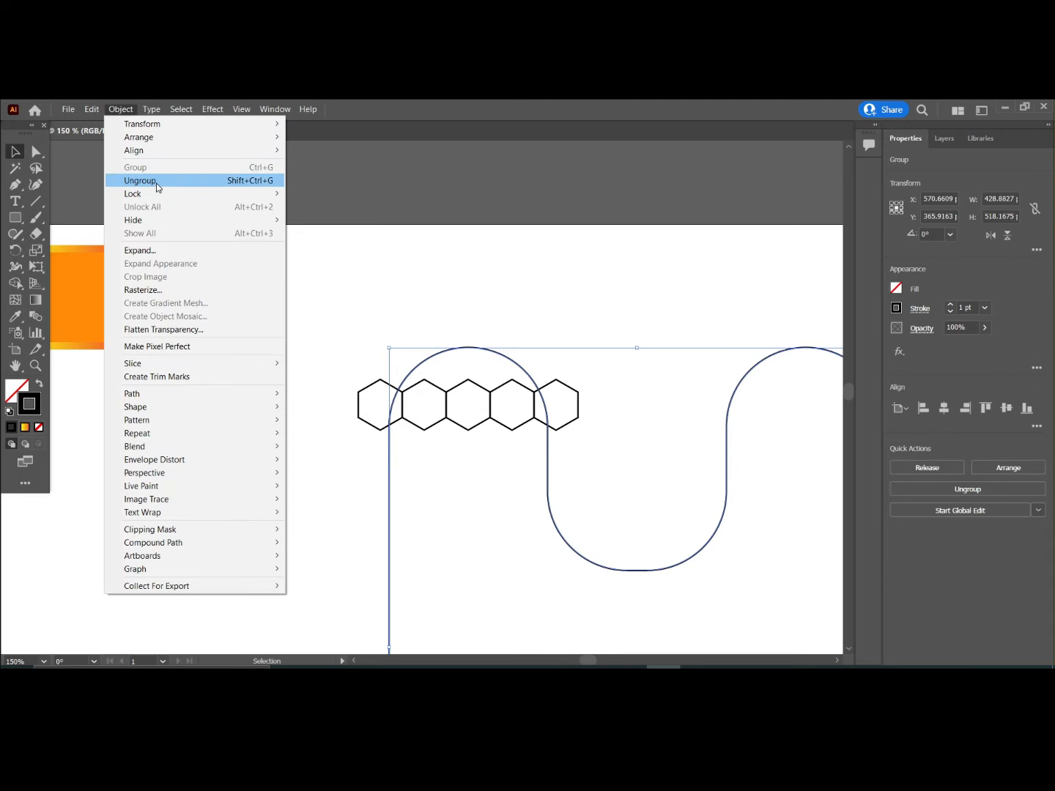
mouse_move(162, 194)
click(317, 194)
Step: Duplicate the hexagon row once below and once above, offset by half a hexagon so the cells interlock
drag(257, 320, 642, 485)
drag(482, 404, 510, 448)
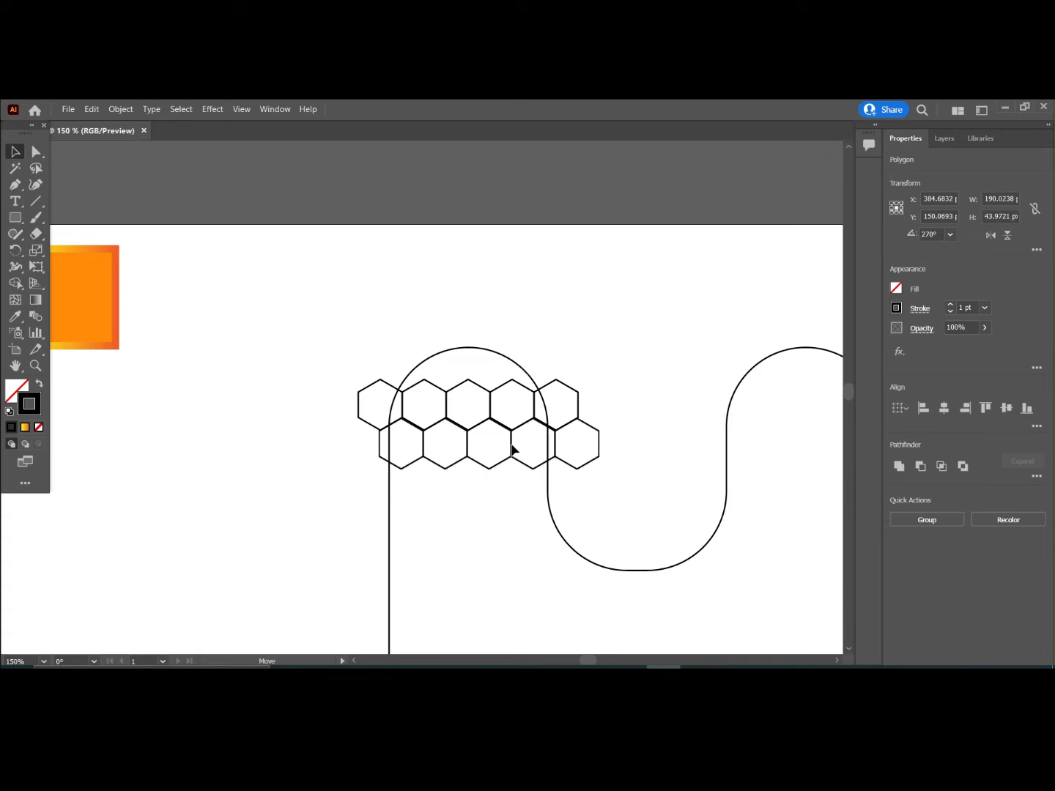
key(Right)
drag(511, 448, 514, 370)
Step: Duplicate the three-row hexagon block and fit the copy directly beneath it to make six interlocking rows
drag(309, 317, 641, 491)
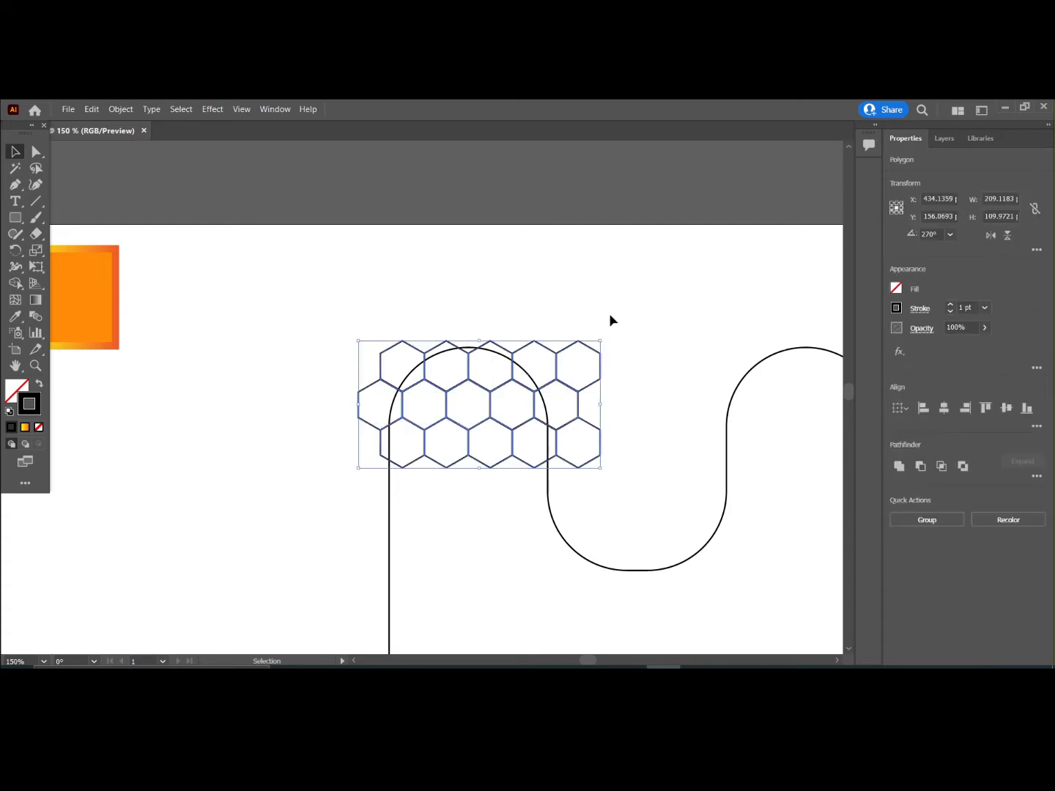
drag(503, 399, 522, 506)
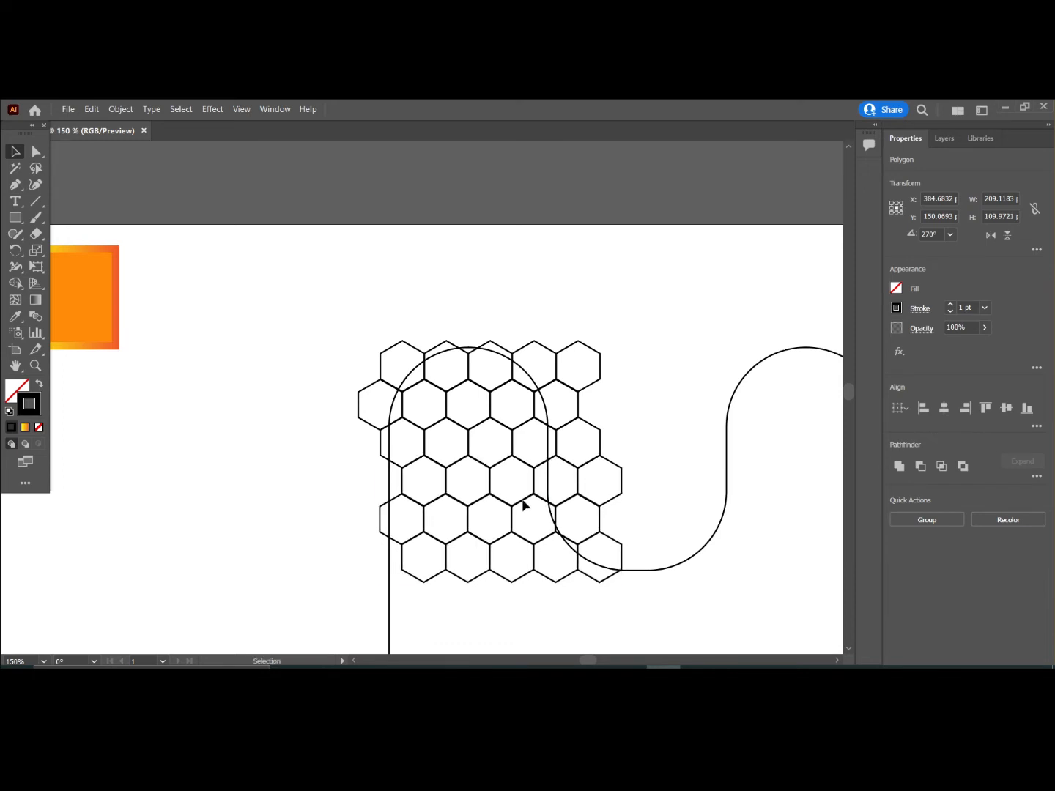
scroll(665, 427, down, 4)
click(667, 435)
Step: Copy and paste the six-row hexagon block and fit the copy beneath the original along the H's left stem
drag(319, 201, 670, 438)
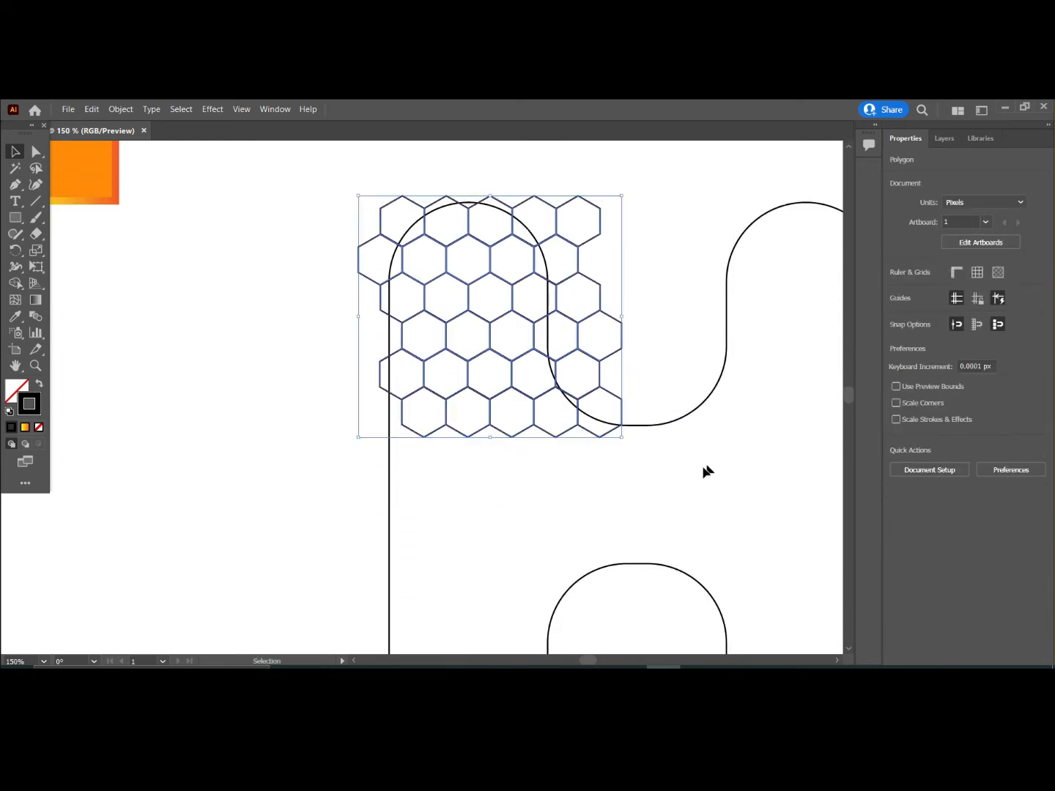
key(ctrl+c)
key(ctrl+v)
drag(442, 391, 513, 544)
scroll(695, 466, down, 3)
scroll(695, 464, up, 1)
click(649, 317)
Step: Copy and paste the twelve-row hexagon block and align the copy beneath it, covering the lower end of the H's left stem
drag(340, 151, 689, 545)
scroll(688, 546, down, 1)
scroll(676, 509, up, 1)
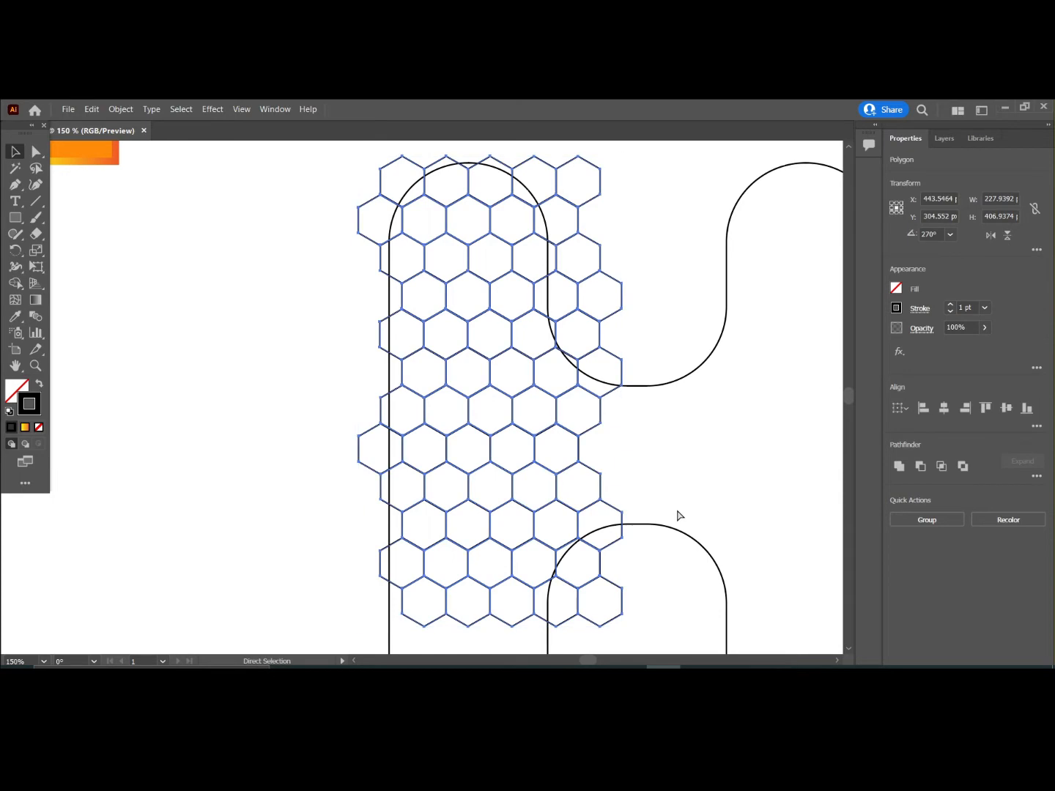
key(ctrl+c)
key(ctrl+v)
drag(420, 393, 446, 513)
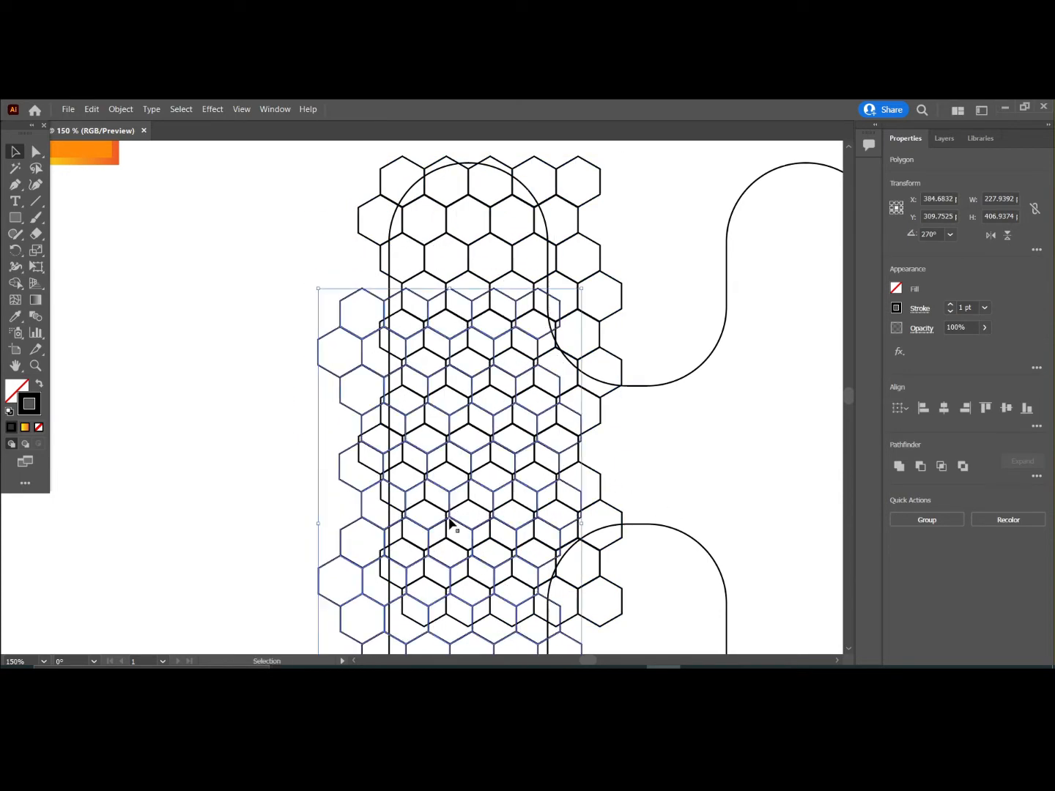
scroll(648, 478, down, 4)
drag(463, 319, 586, 504)
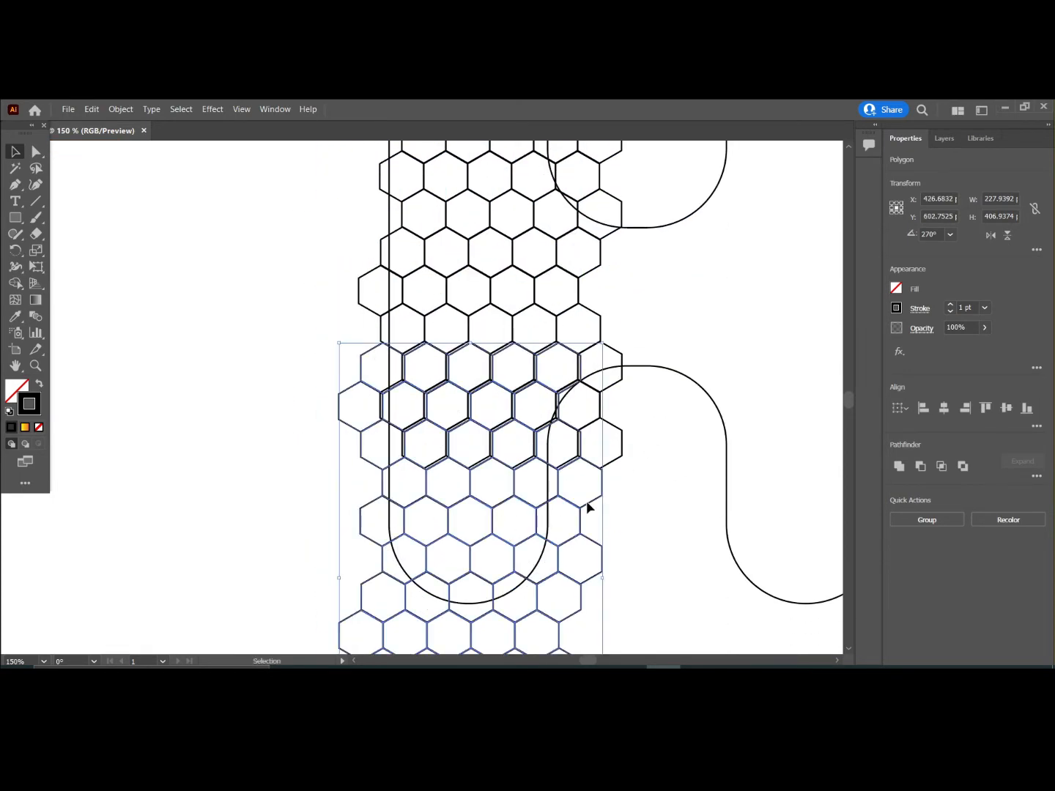
scroll(561, 479, down, 3)
drag(470, 380, 492, 495)
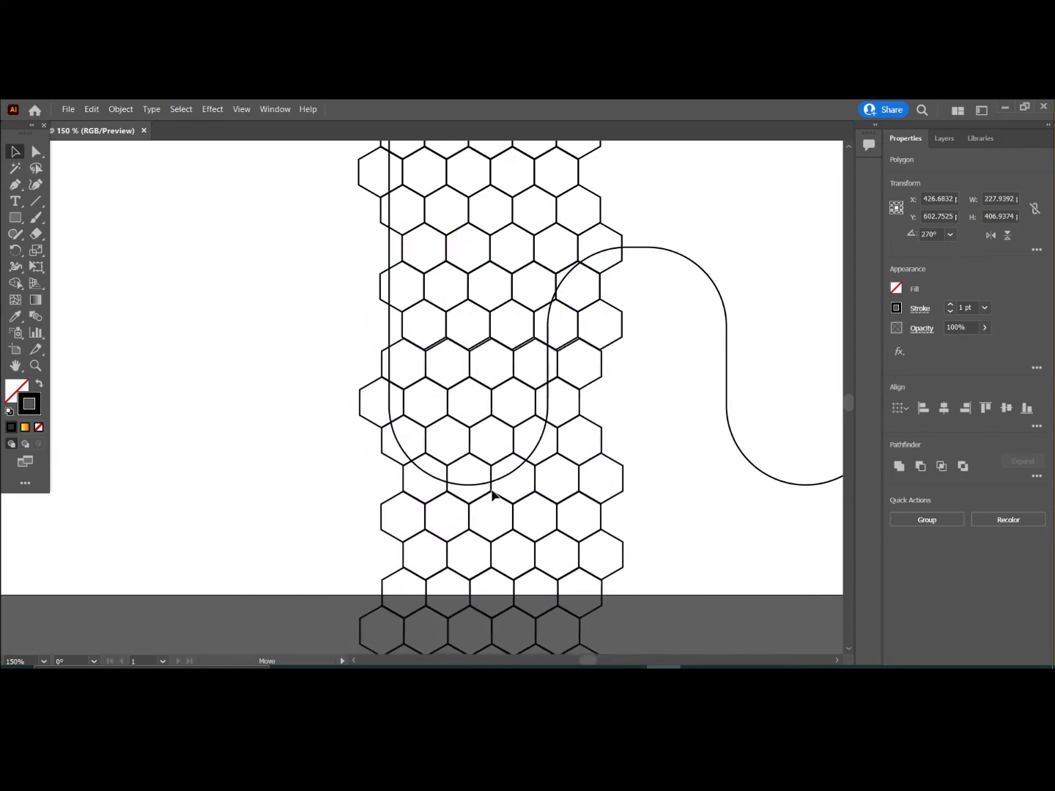
drag(492, 495, 489, 494)
scroll(681, 487, up, 5)
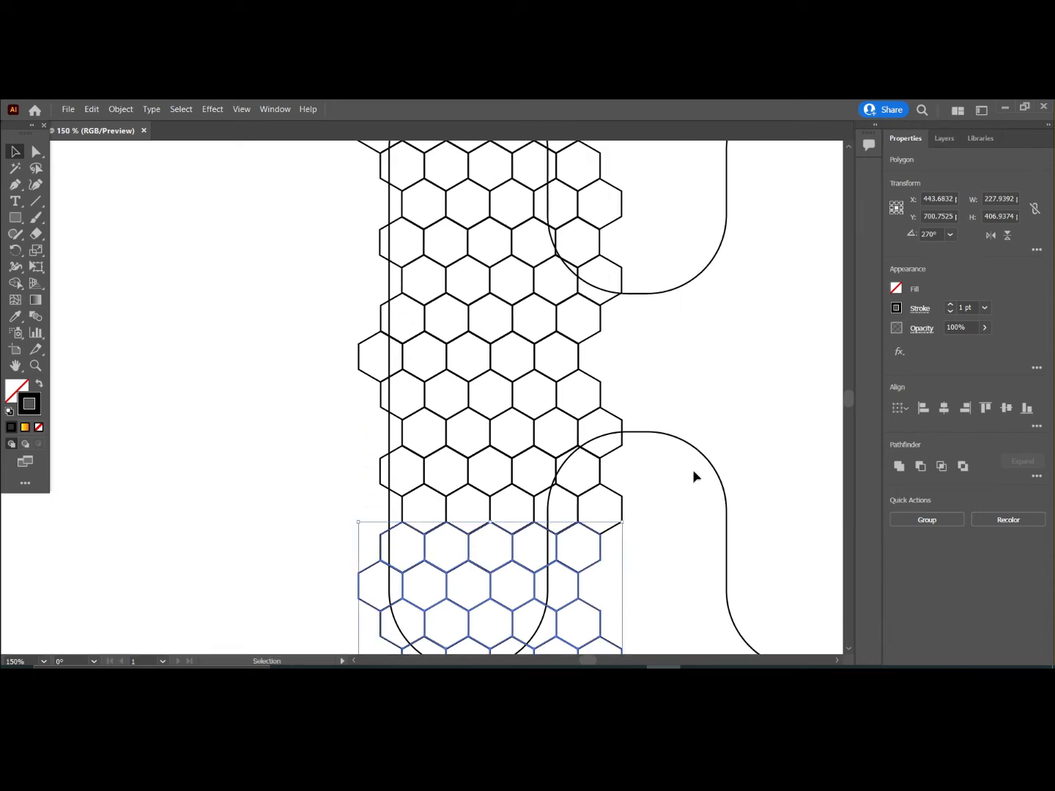
Step: Paste another twelve-row hexagon block and interlock it with the left stem's cells, covering the space between the H's stems
click(708, 401)
drag(709, 406, 428, 511)
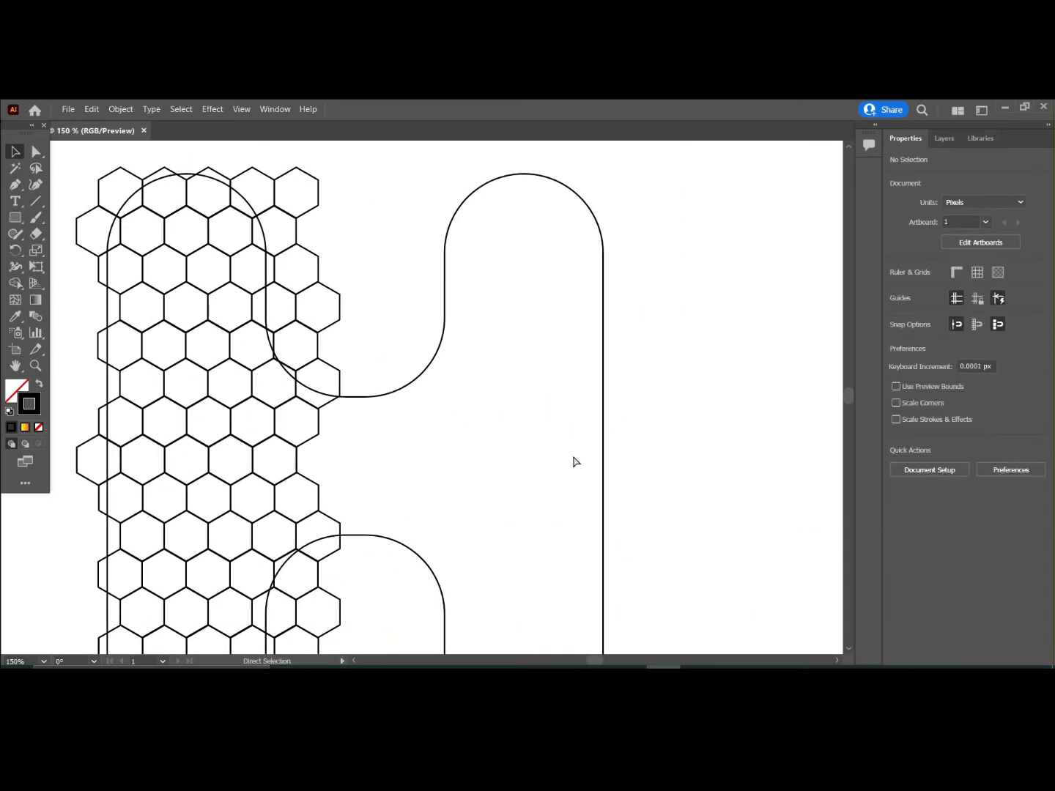
key(ctrl+v)
drag(477, 380, 449, 382)
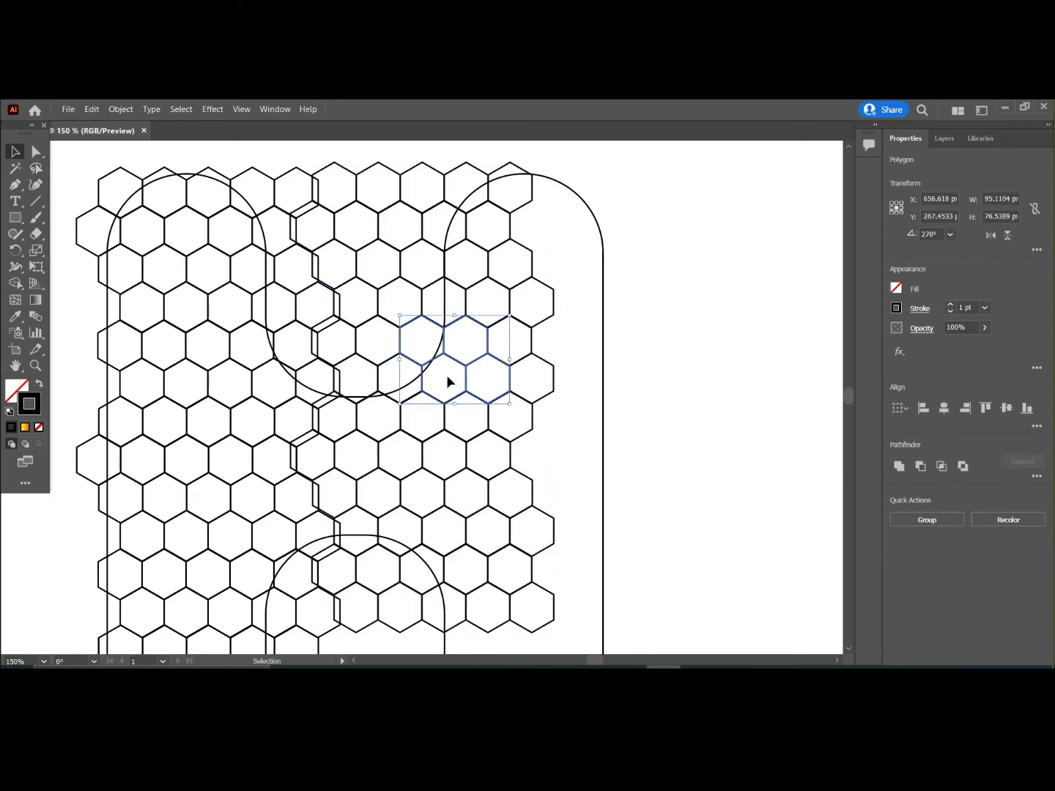
key(Delete)
key(ctrl+z)
key(ctrl+z)
key(ctrl+shift+z)
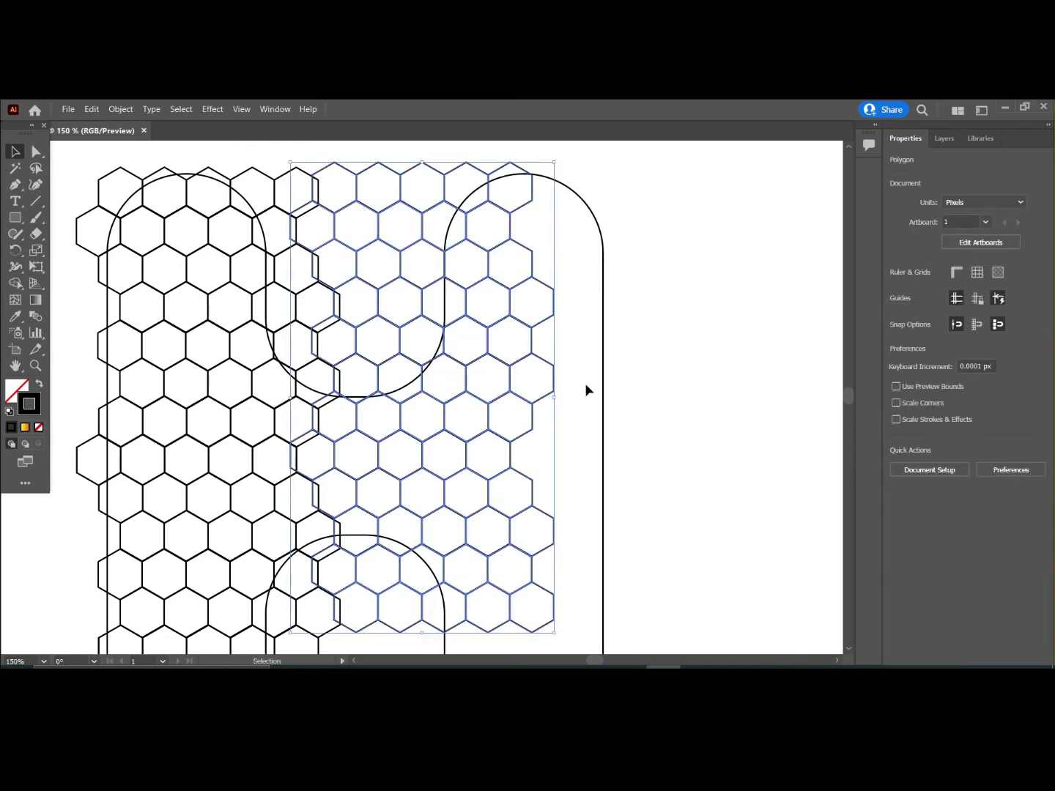
drag(415, 371, 438, 377)
Step: Paste another twelve-row hexagon block and fit it beneath the middle block, covering the lower end of the H's right stem
scroll(666, 393, down, 5)
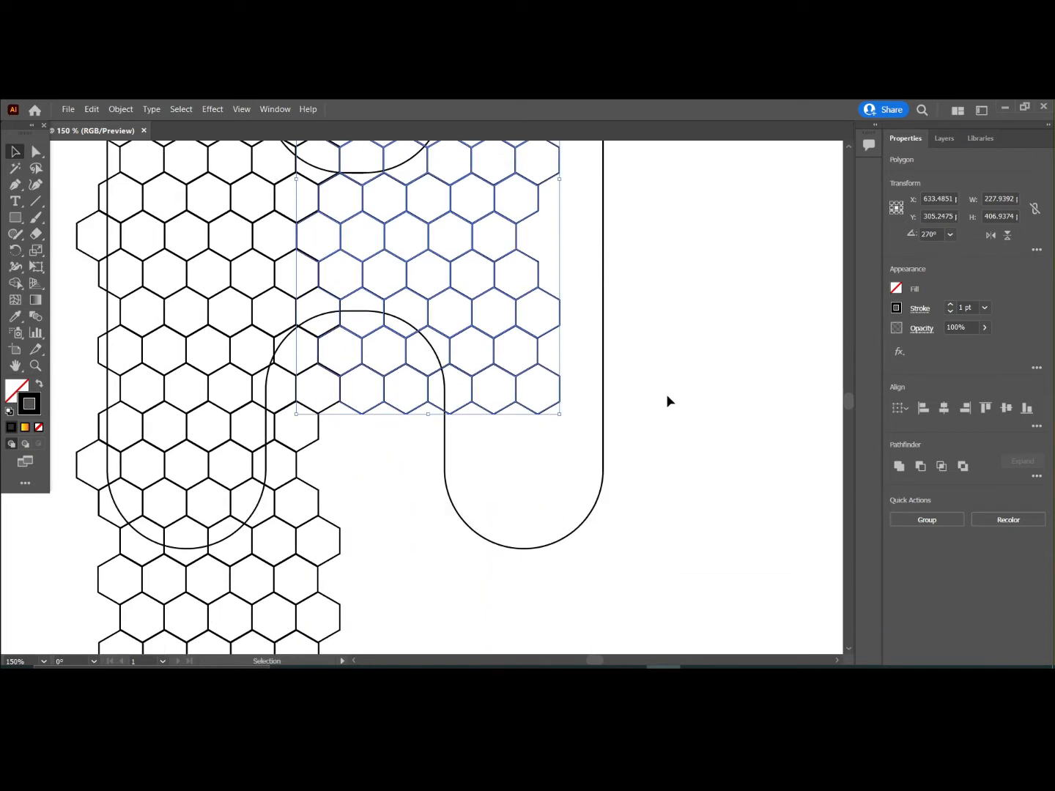
scroll(667, 398, down, 1)
key(ctrl+v)
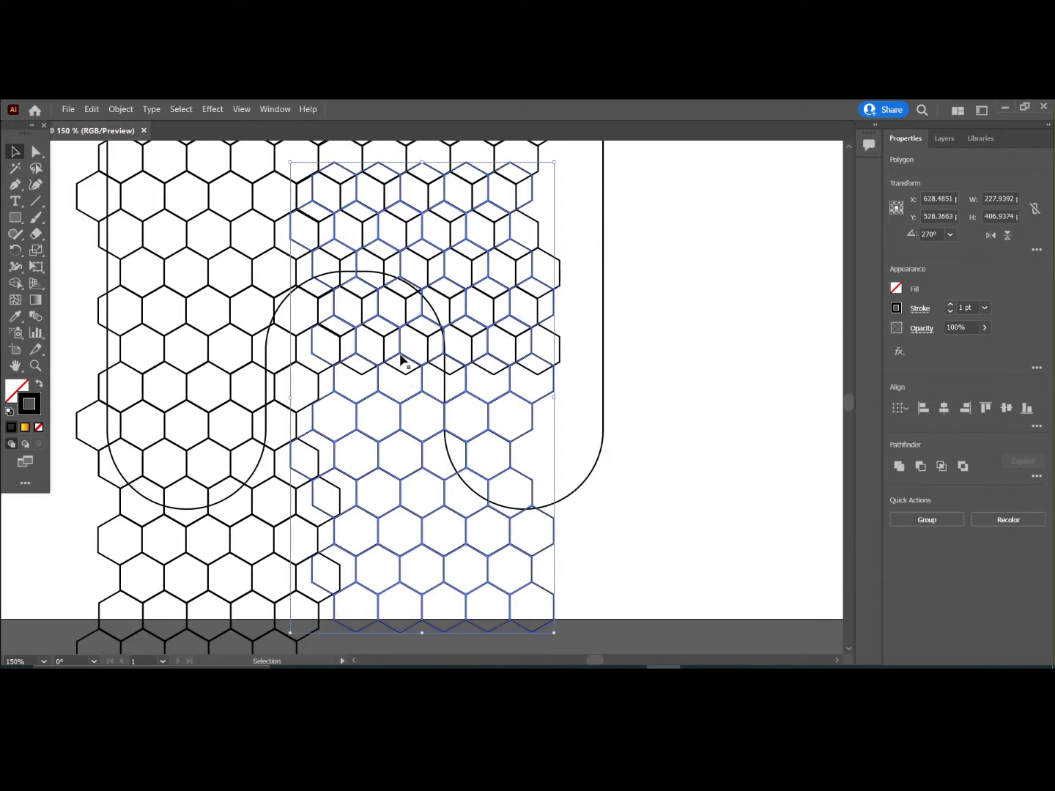
drag(402, 359, 495, 562)
Step: Paste another twelve-row hexagon block and interlock it with the middle block's outer edge, covering the upper part of the H's right stem
scroll(685, 517, up, 8)
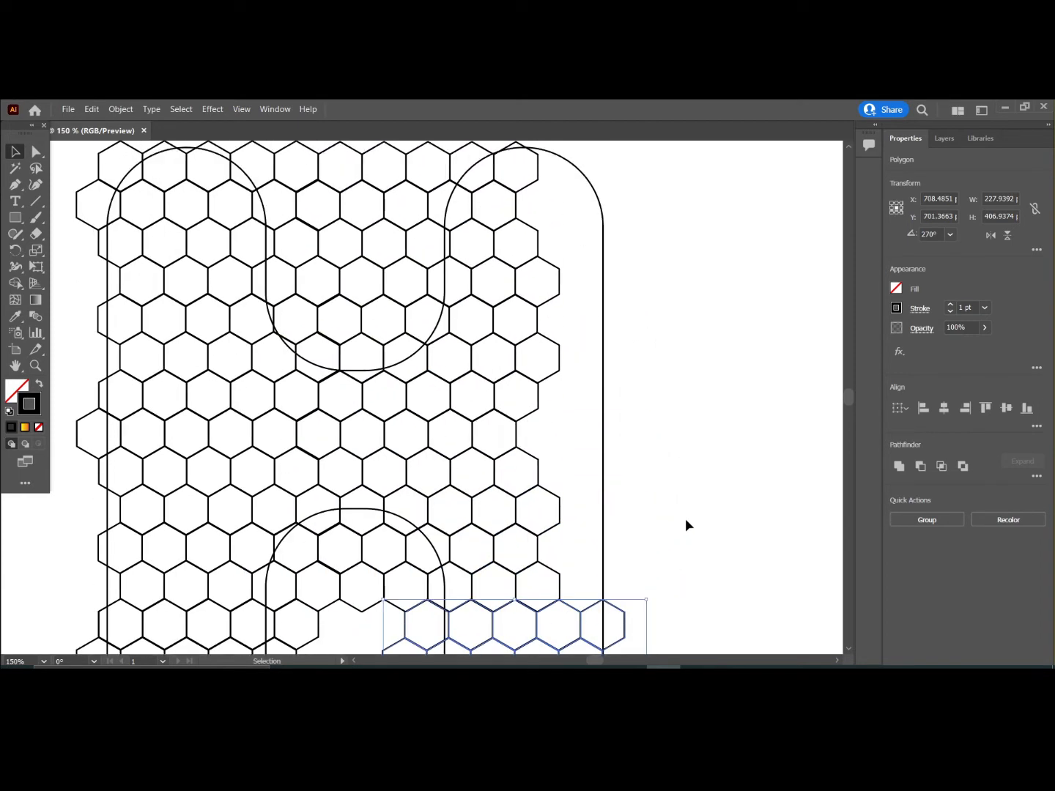
key(ctrl+v)
drag(483, 400, 670, 418)
scroll(666, 451, down, 6)
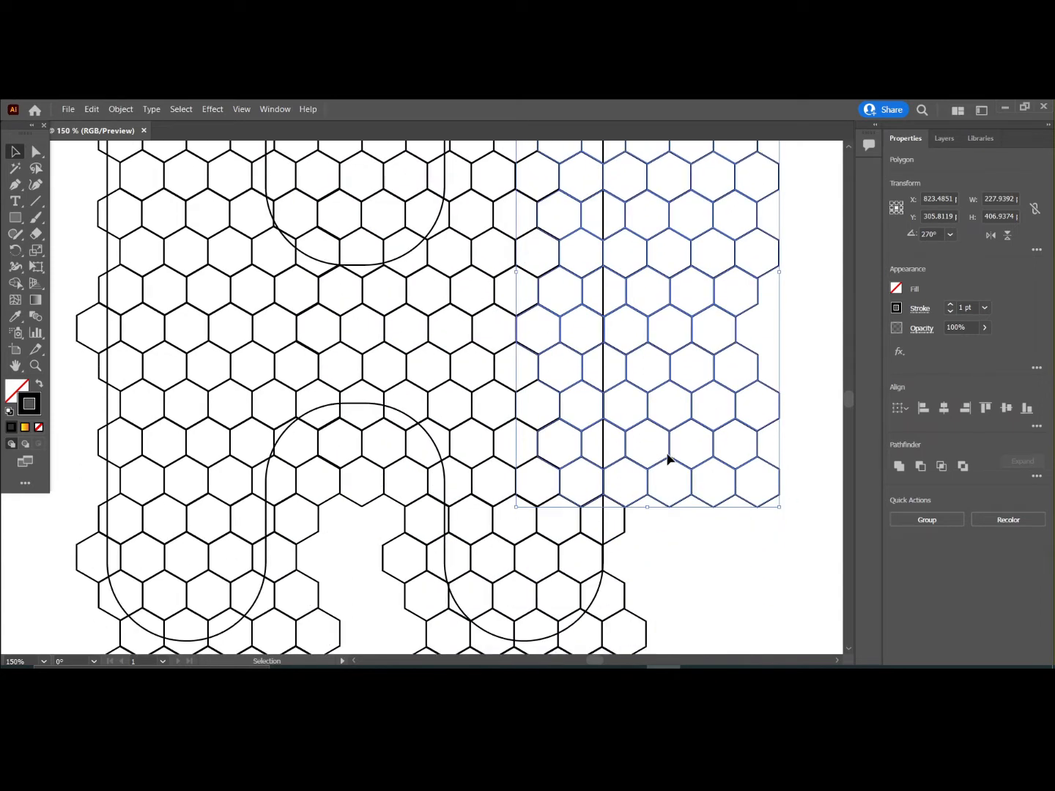
click(686, 502)
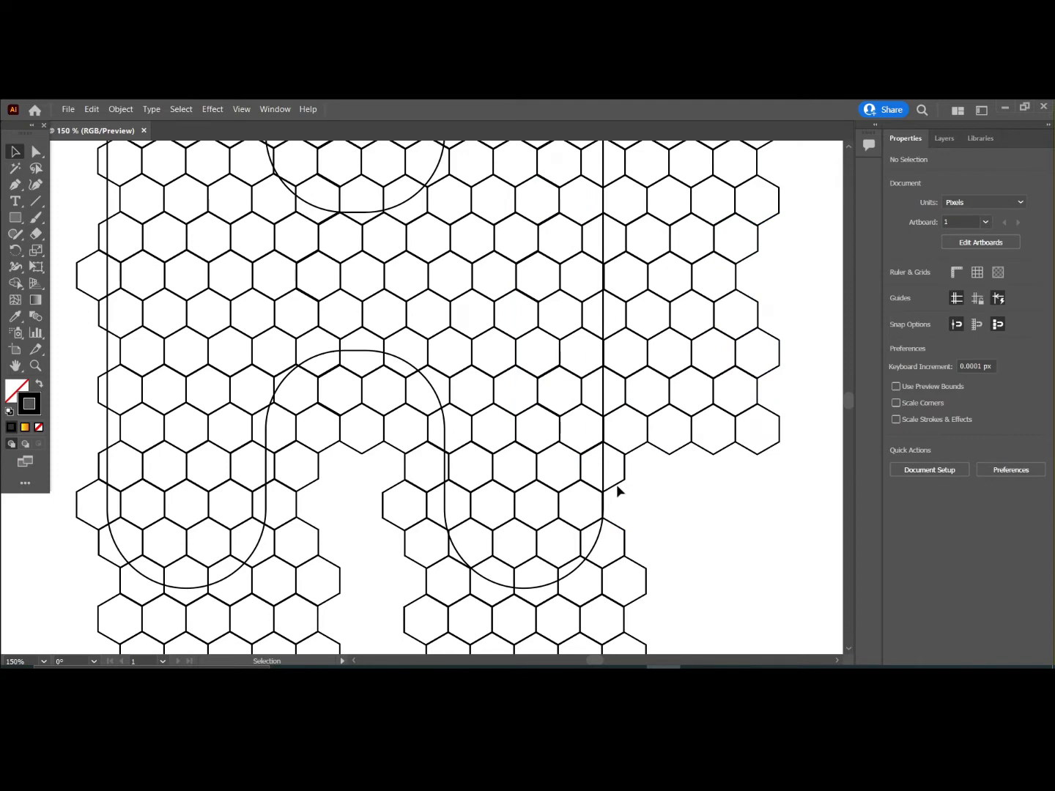
Step: Copy a single hexagon from the first row and place one copy above the rounded top of each H stem
scroll(617, 491, up, 6)
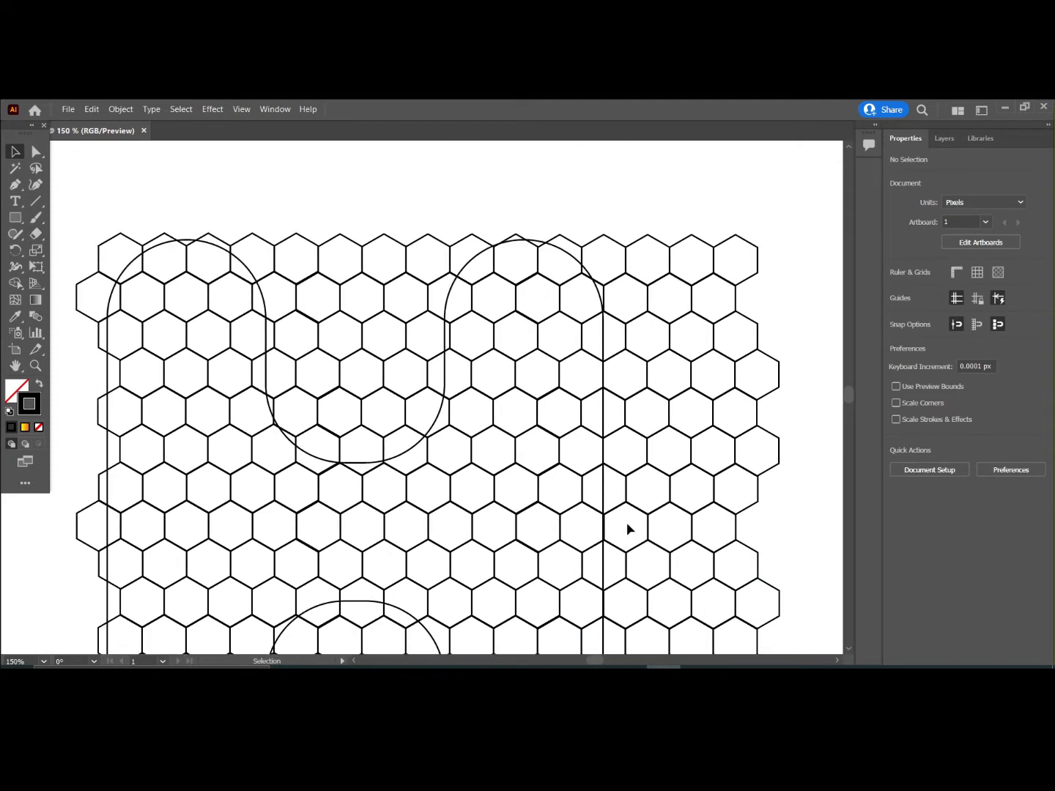
scroll(628, 529, up, 1)
click(158, 272)
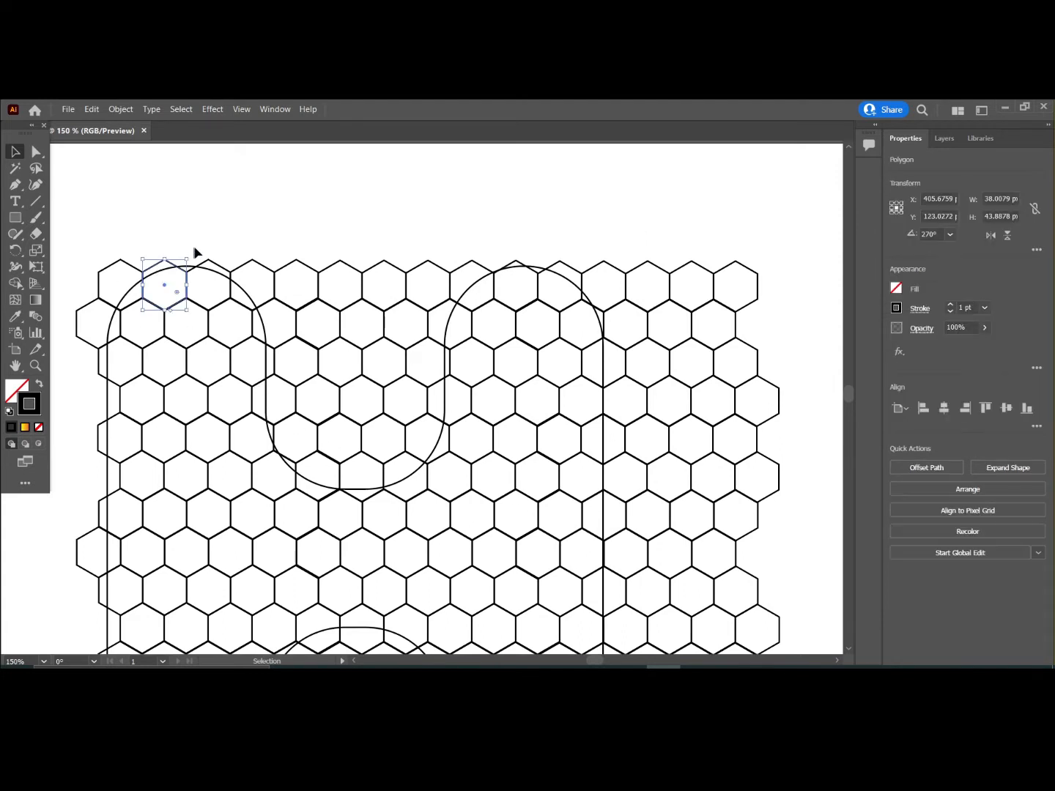
key(ctrl+c)
key(ctrl+v)
drag(428, 399, 192, 247)
click(306, 225)
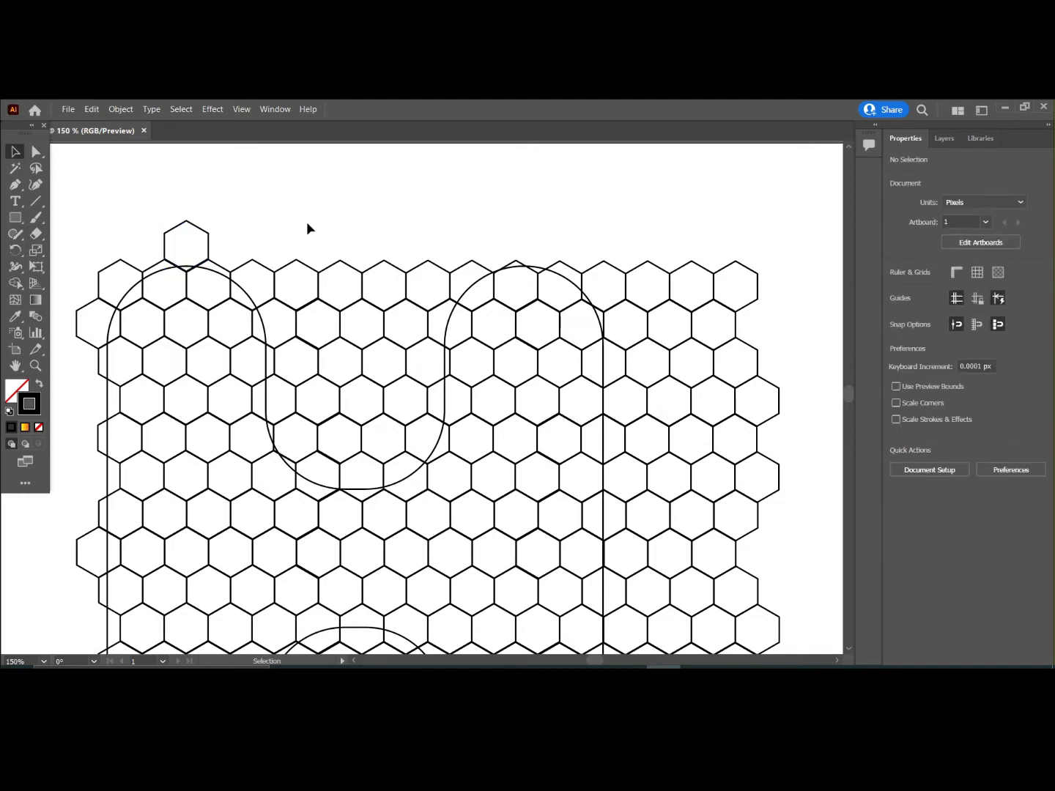
key(ctrl+v)
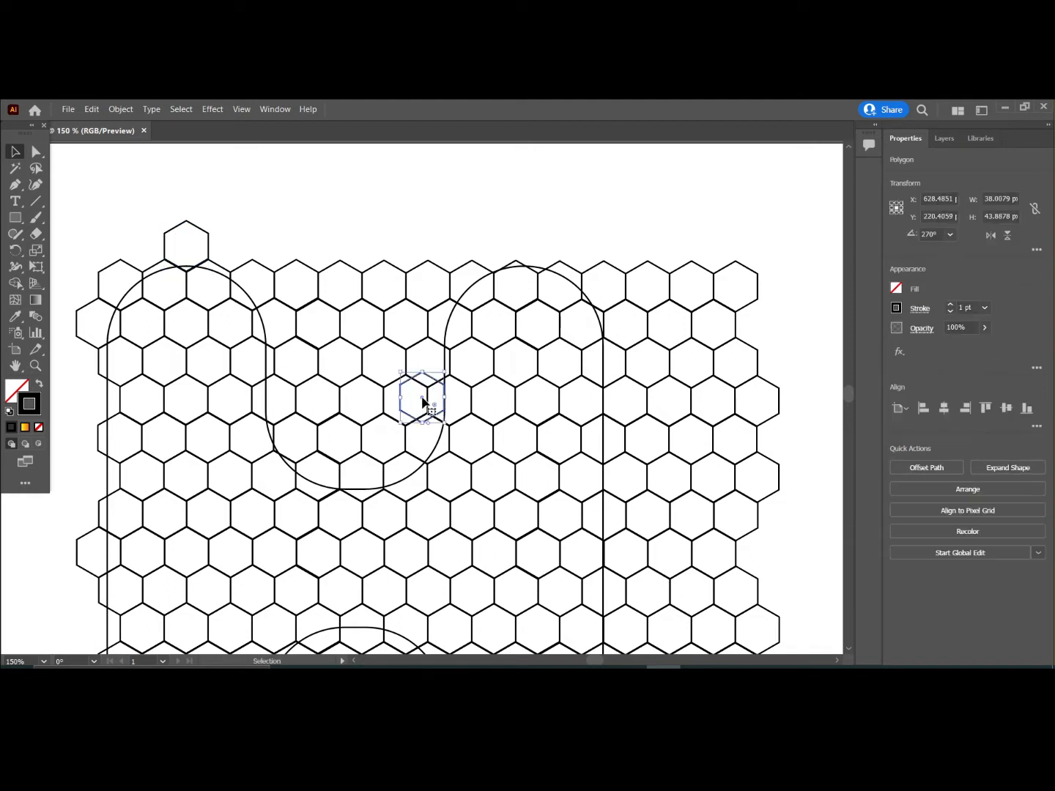
drag(426, 400, 539, 249)
click(592, 221)
scroll(249, 216, down, 3)
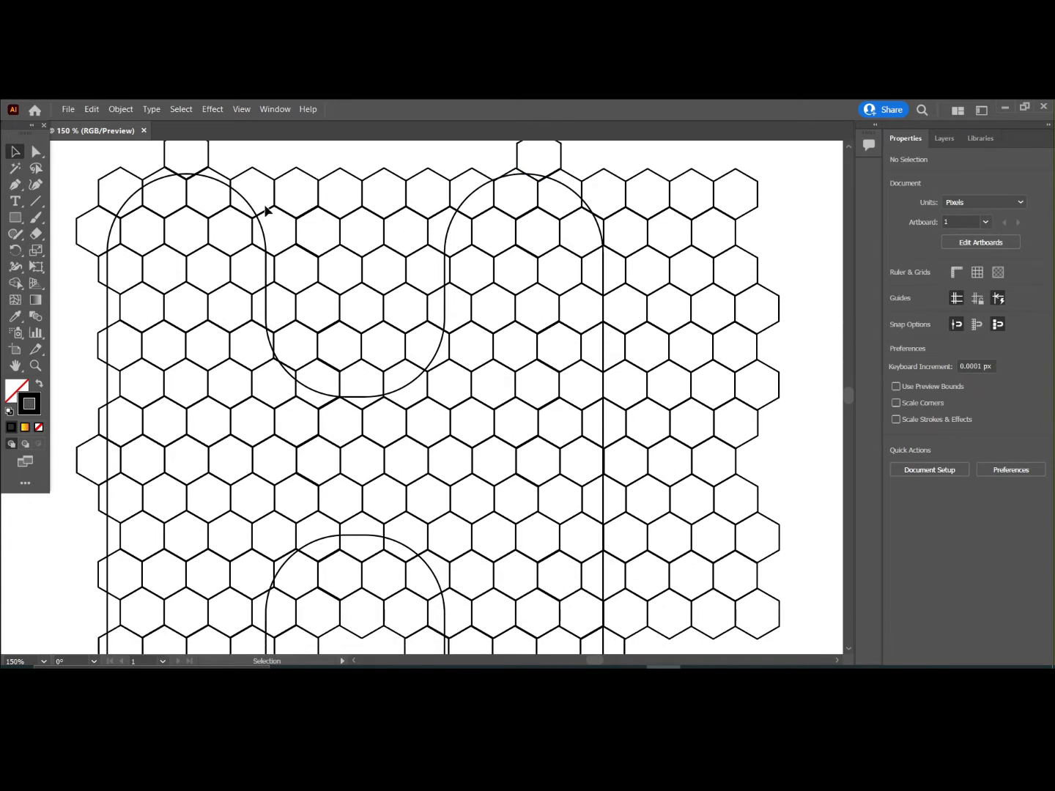
Step: Fill the two lower gaps along the honeycomb's left edge with pasted copies of the single hexagon
scroll(349, 309, down, 6)
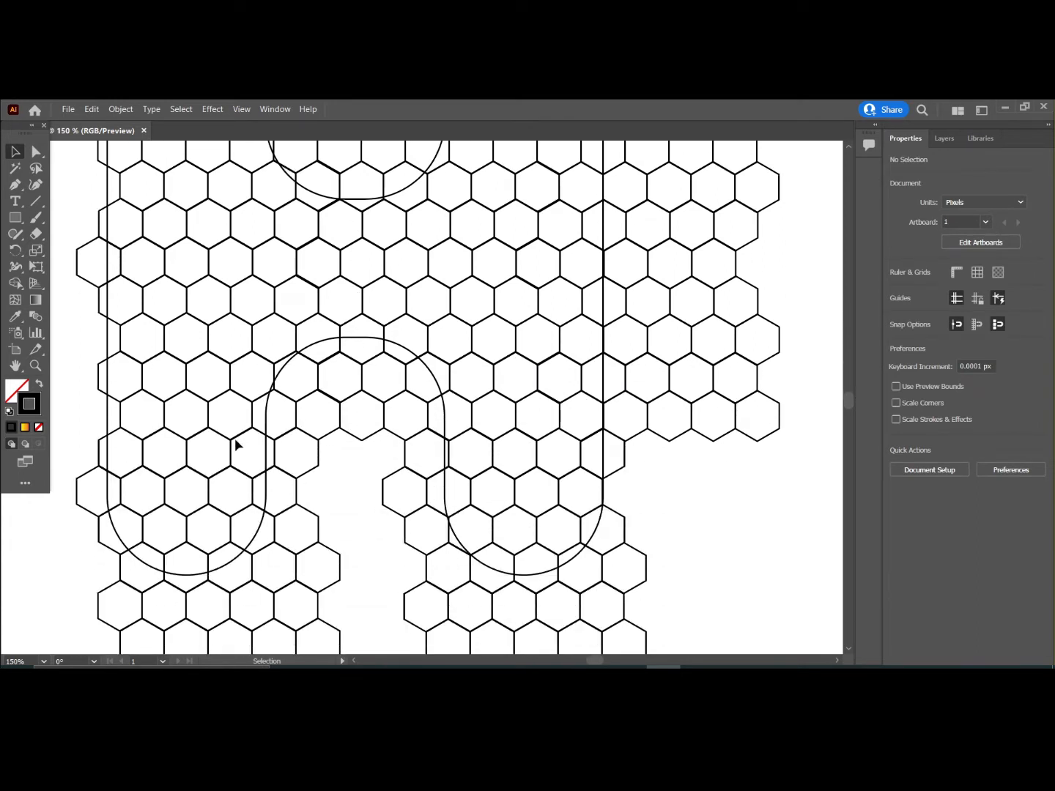
drag(214, 428, 282, 459)
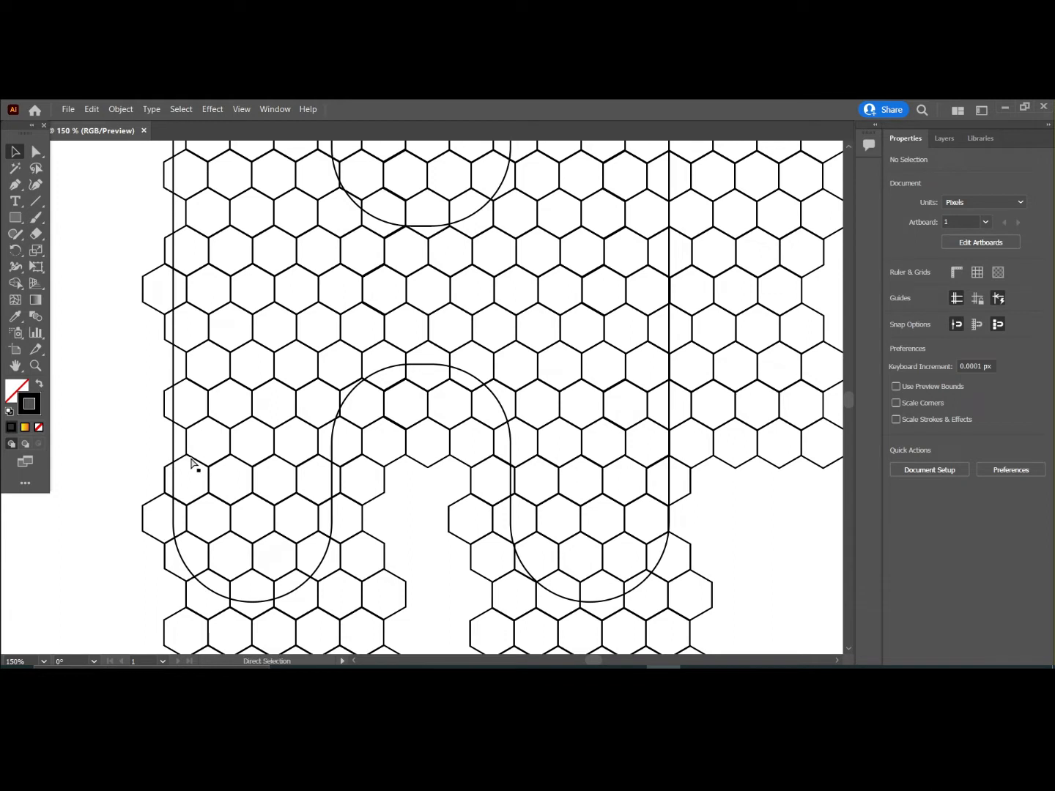
click(407, 415)
drag(422, 401, 165, 441)
scroll(102, 379, up, 2)
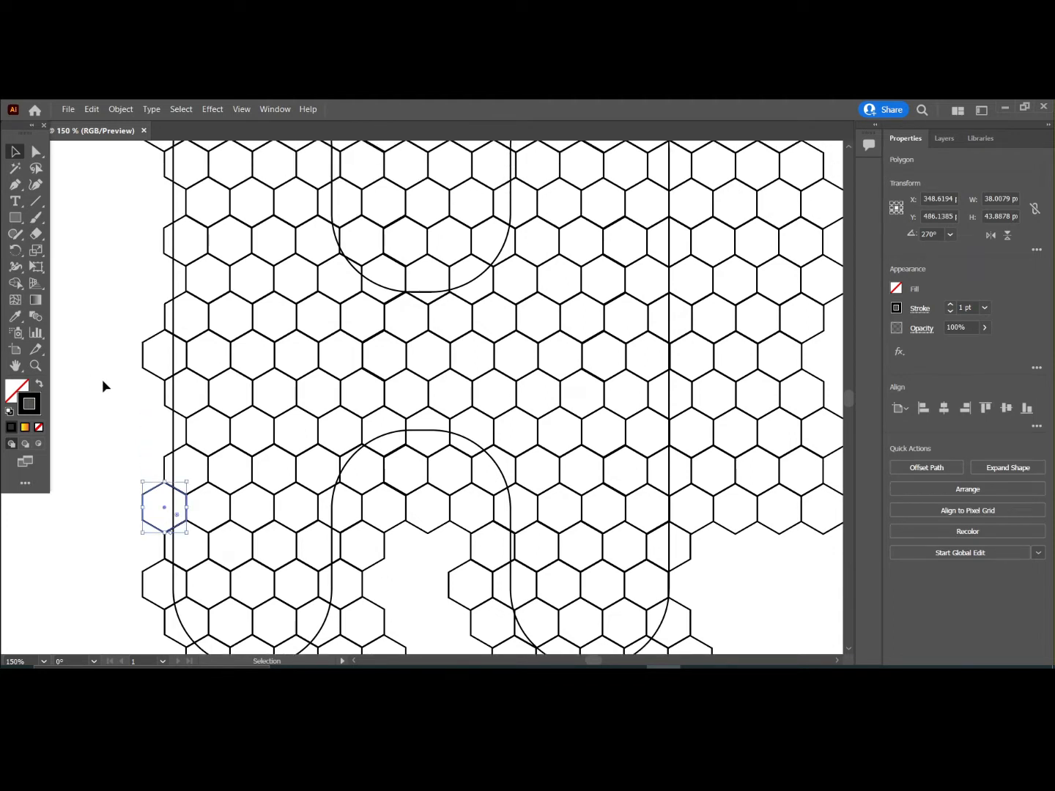
drag(166, 509, 164, 435)
scroll(261, 409, up, 4)
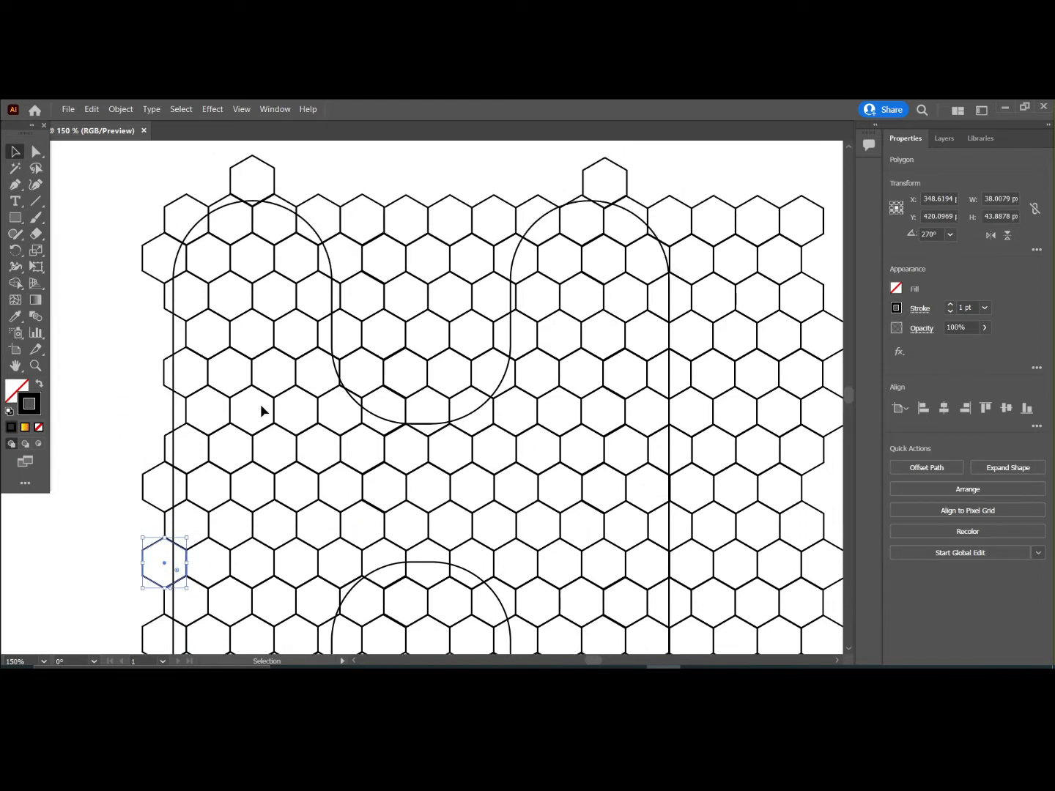
Step: Fill the two upper gaps along the honeycomb's left edge with pasted single hexagons and fine-tune the last one's position
key(ctrl+z)
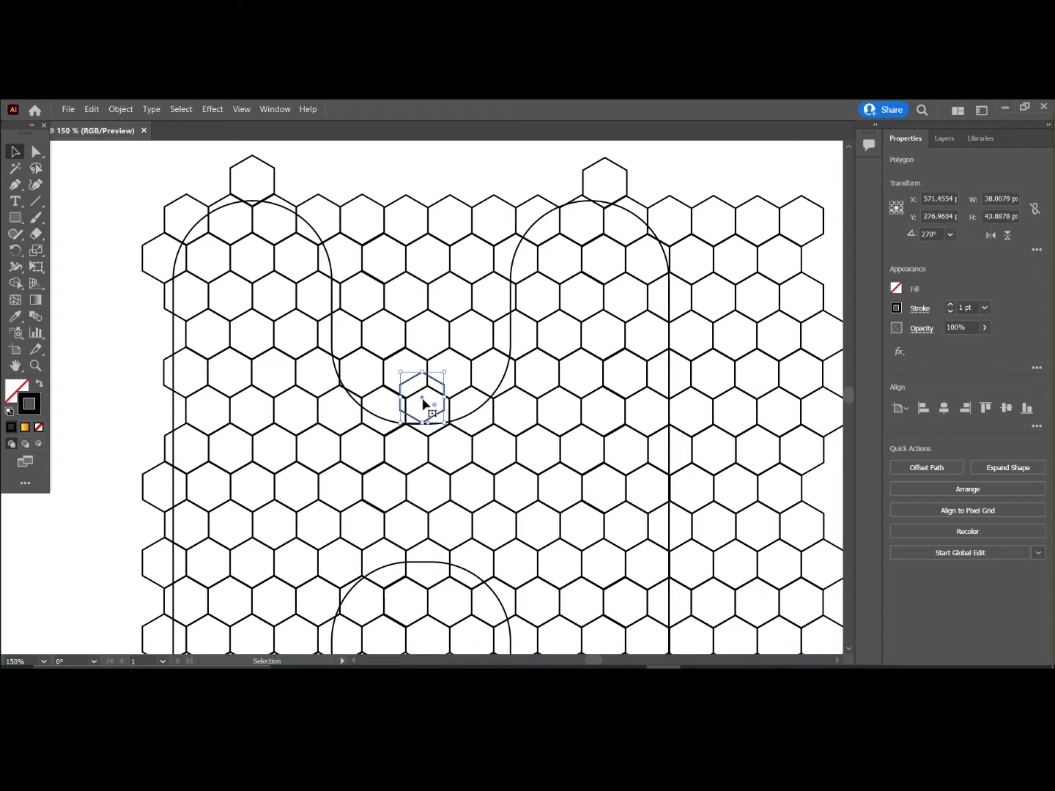
drag(425, 406, 165, 418)
scroll(282, 429, up, 3)
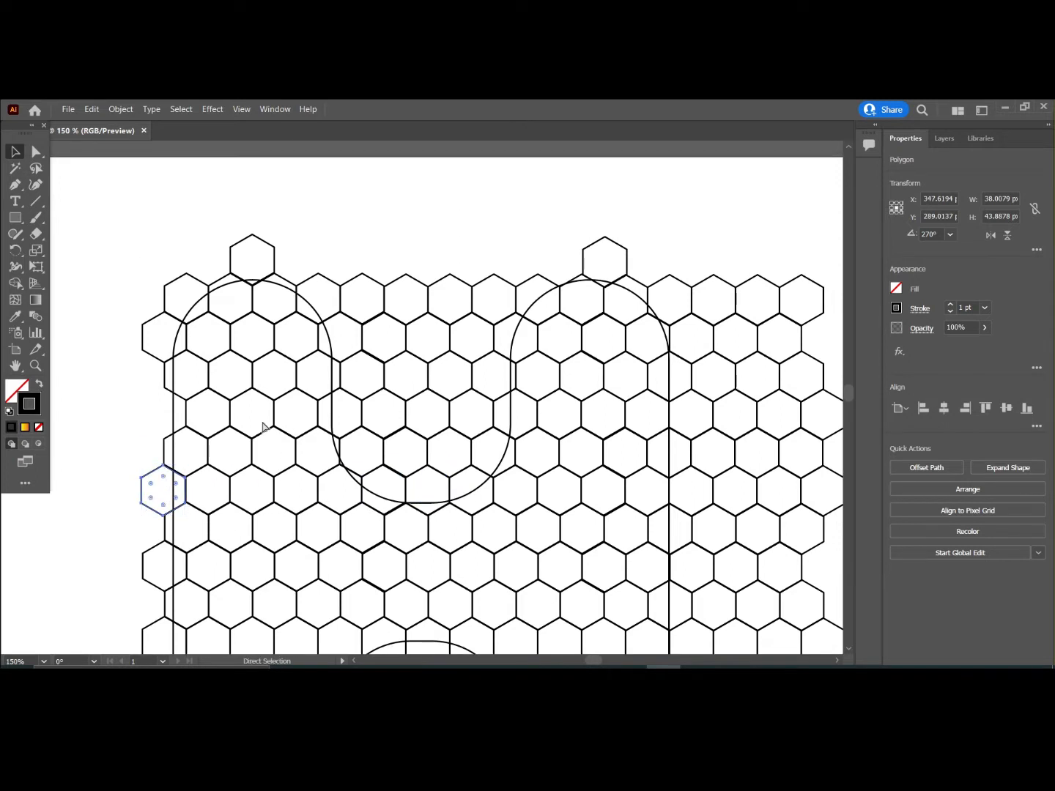
key(ctrl+z)
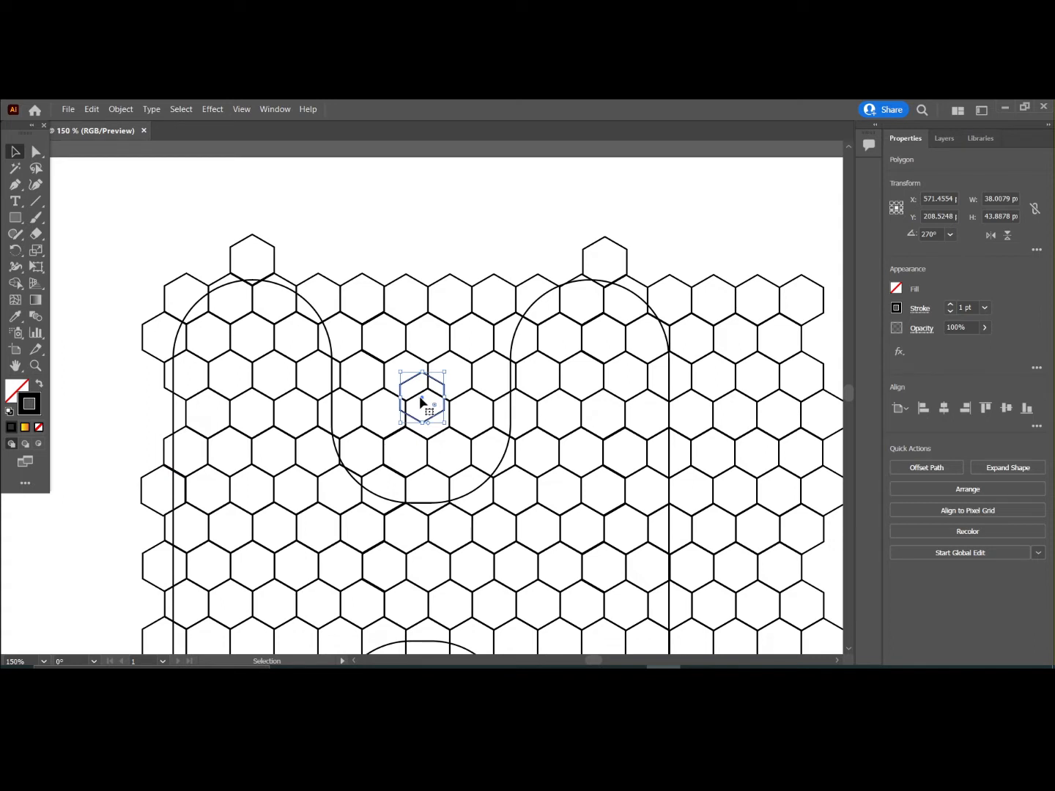
drag(420, 395, 165, 419)
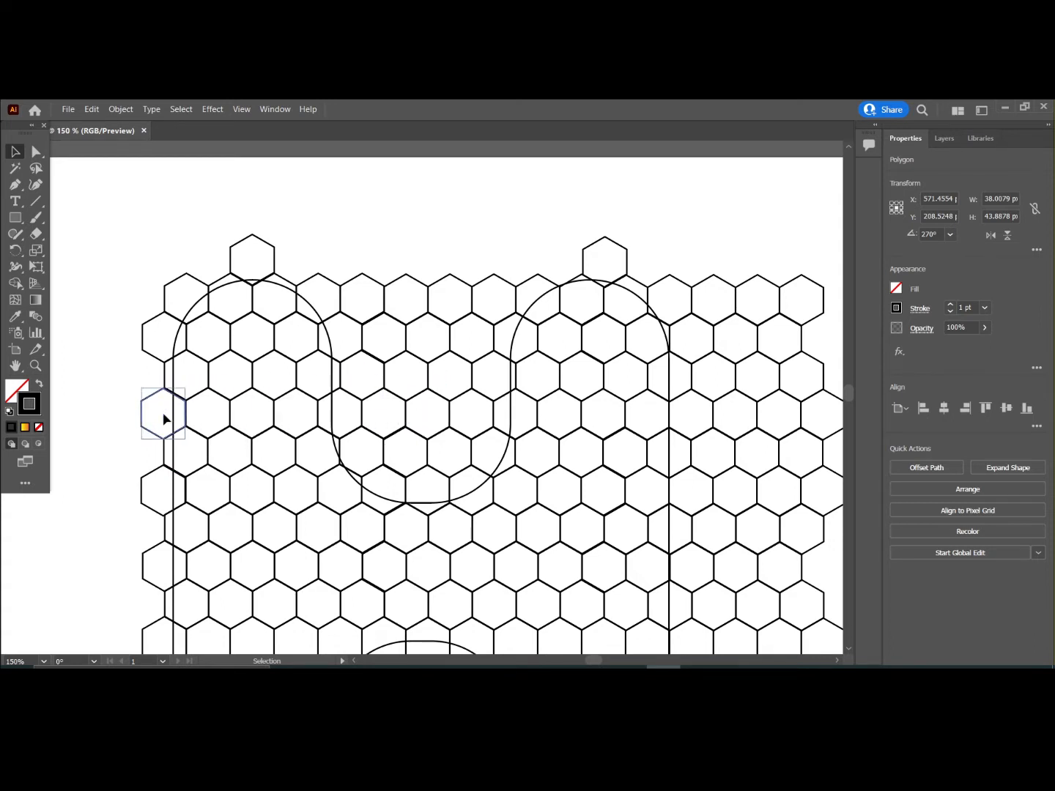
click(375, 242)
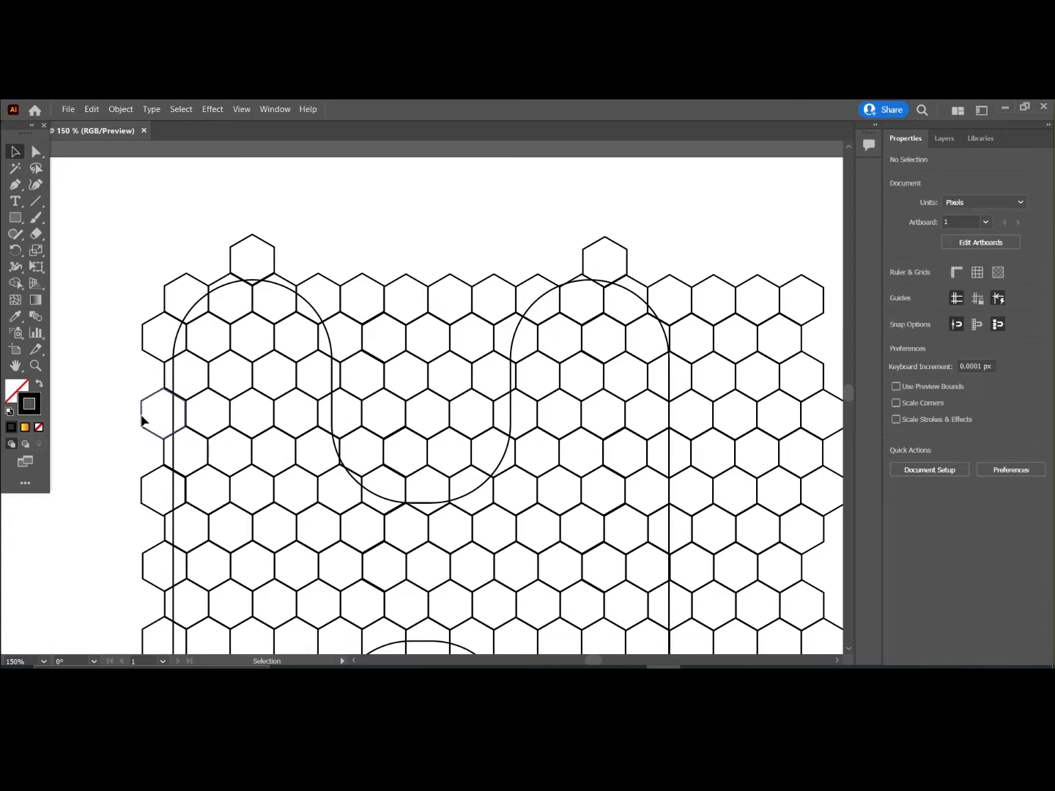
click(161, 417)
drag(165, 419, 166, 417)
click(365, 257)
Step: Delete the surplus hexagons below the H and those beyond its right stem
key(ctrl+0)
scroll(564, 513, down, 3)
drag(187, 479, 622, 643)
key(Delete)
scroll(659, 413, up, 2)
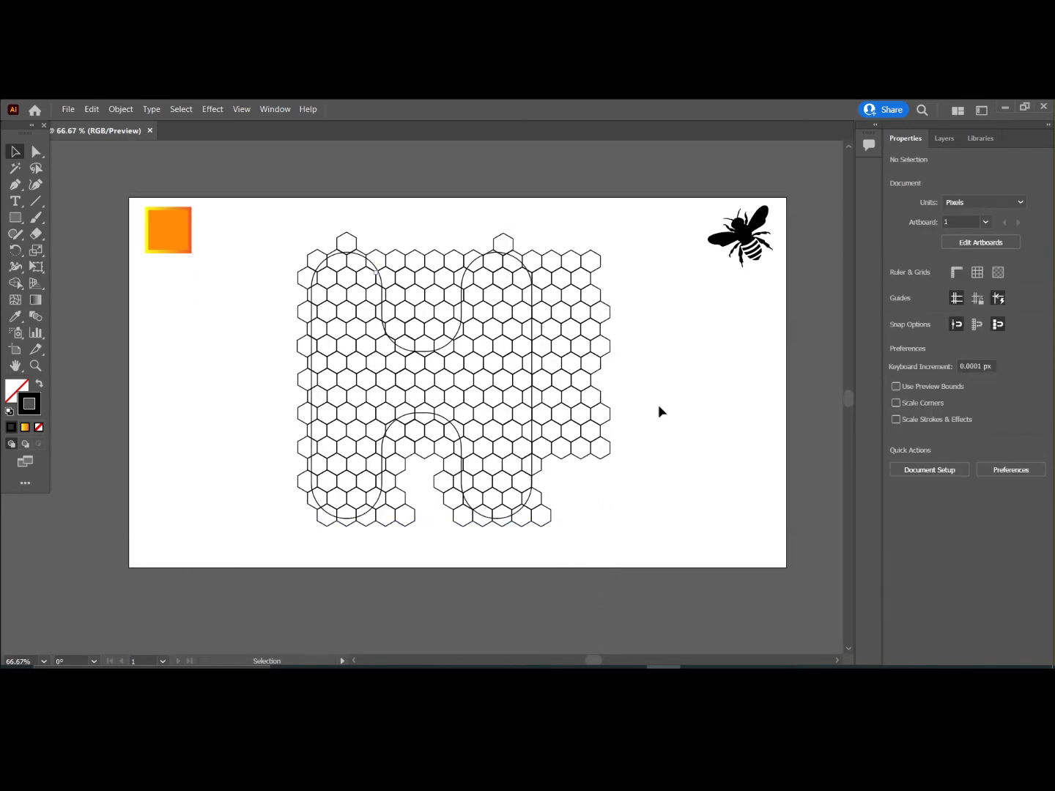
drag(545, 228, 704, 496)
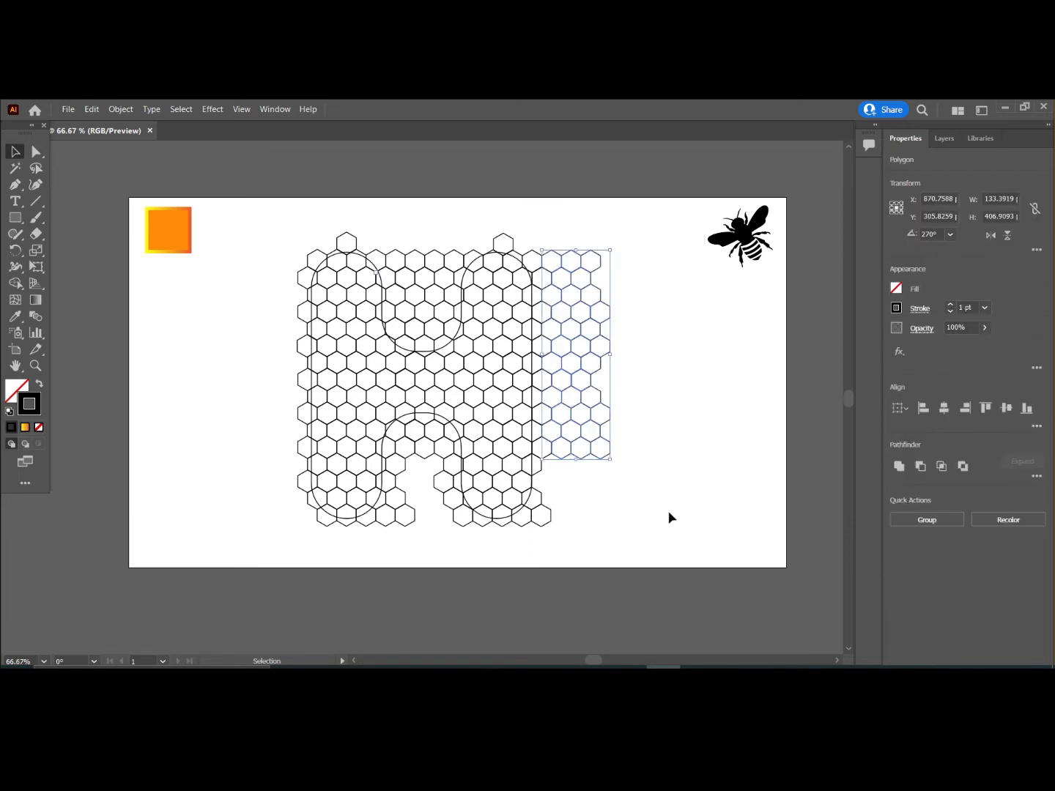
key(Delete)
Step: Unlock the H outline and select it together with all the hexagons
scroll(652, 512, up, 1)
scroll(651, 520, up, 1)
drag(277, 254, 270, 313)
click(116, 109)
click(189, 207)
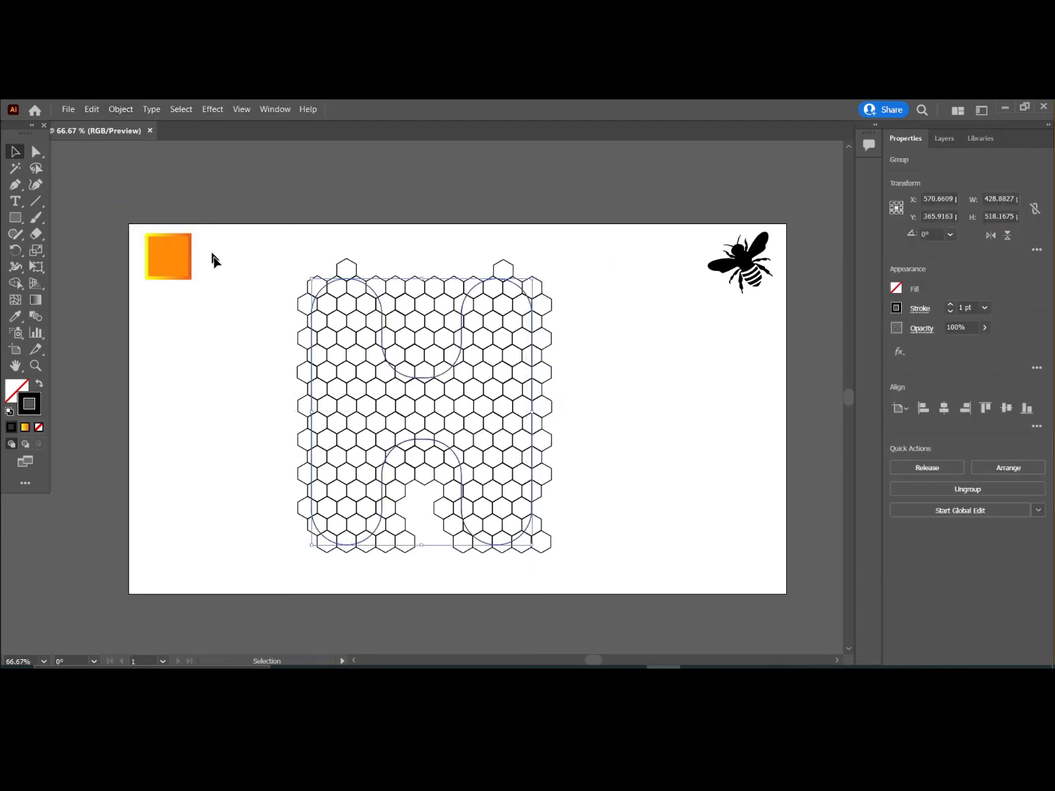
key(a)
drag(270, 236, 566, 576)
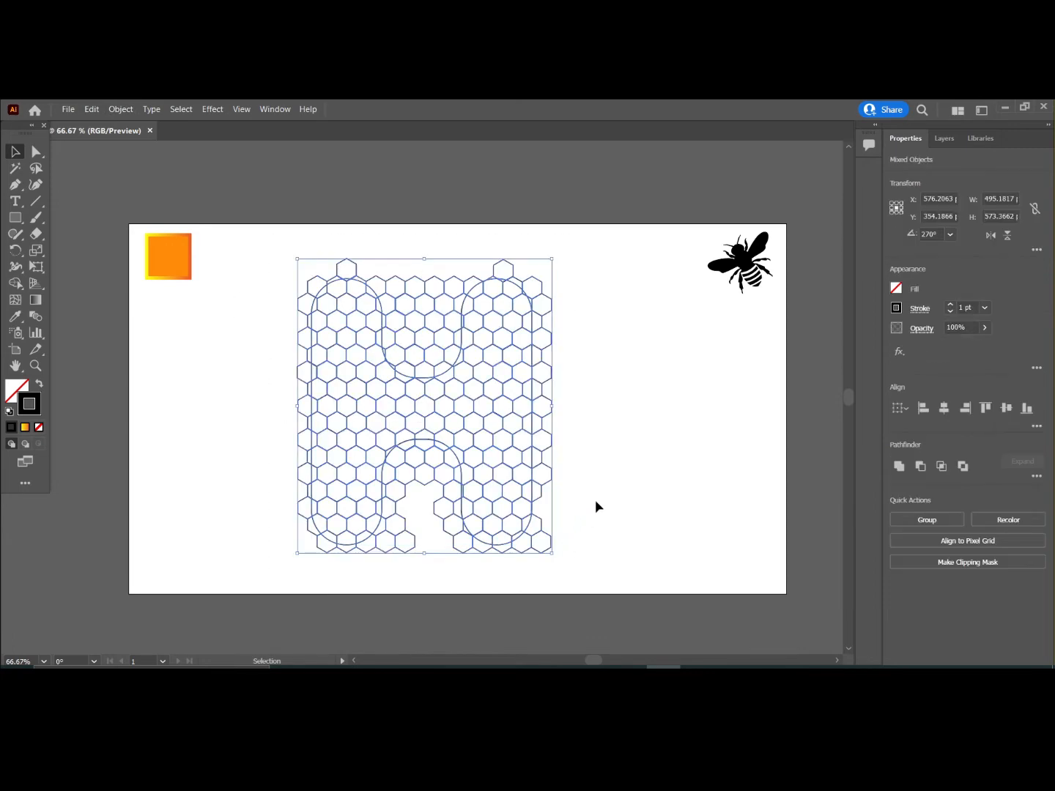
Step: Remove the hexagon pieces around the H's outline and in its lower notch with the Shape Builder tool
key(ctrl+1)
key(shift+m)
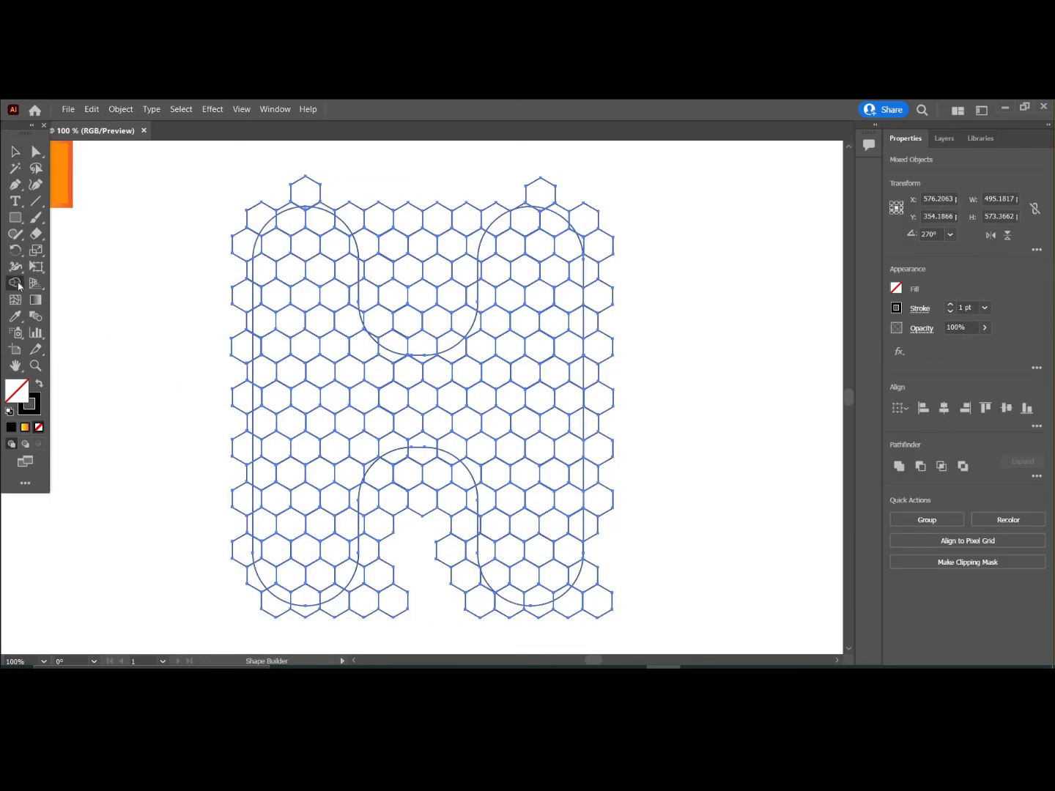
mouse_move(235, 279)
mouse_down()
mouse_move(263, 211)
mouse_move(304, 199)
mouse_move(352, 219)
mouse_move(376, 340)
mouse_move(439, 345)
mouse_move(475, 283)
mouse_move(477, 231)
mouse_move(491, 212)
mouse_move(521, 201)
mouse_move(571, 217)
mouse_move(584, 231)
mouse_move(592, 348)
mouse_move(590, 530)
mouse_move(576, 609)
mouse_move(525, 616)
mouse_move(482, 603)
mouse_move(464, 480)
mouse_move(418, 453)
mouse_move(397, 457)
mouse_move(372, 485)
mouse_move(360, 598)
mouse_move(274, 610)
mouse_move(250, 580)
mouse_move(243, 543)
mouse_move(244, 272)
mouse_move(198, 287)
mouse_up()
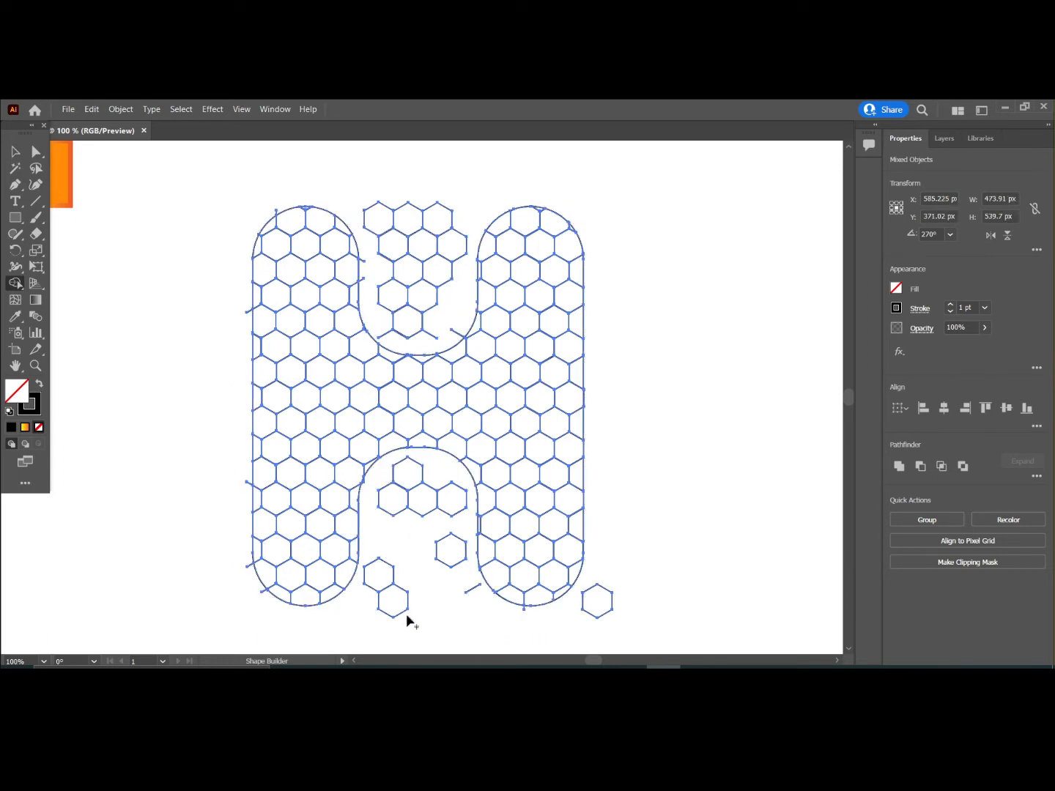
mouse_move(405, 612)
mouse_down()
mouse_move(377, 576)
mouse_move(398, 554)
mouse_move(392, 529)
mouse_move(383, 572)
mouse_move(396, 494)
mouse_move(447, 499)
mouse_move(424, 512)
mouse_up()
mouse_move(392, 465)
mouse_down()
mouse_move(433, 489)
mouse_move(458, 529)
mouse_move(440, 545)
mouse_up()
Step: Delete the leftover hexagons and line fragments in the H's upper notch
key(v)
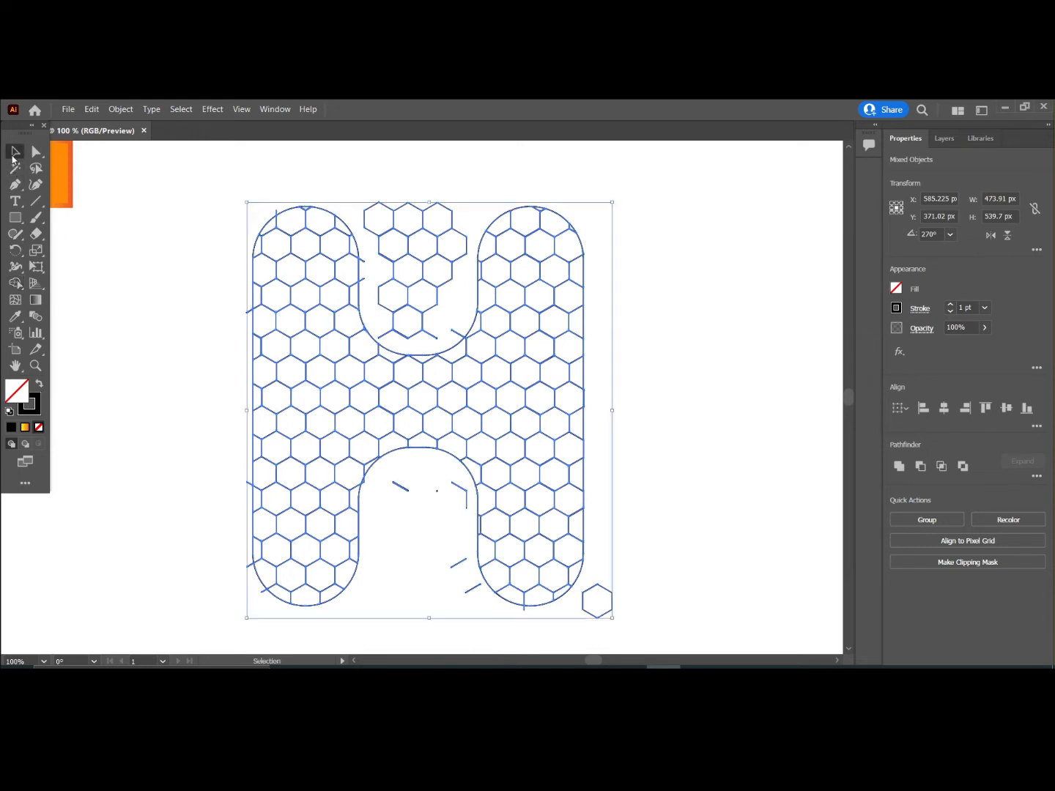
click(167, 403)
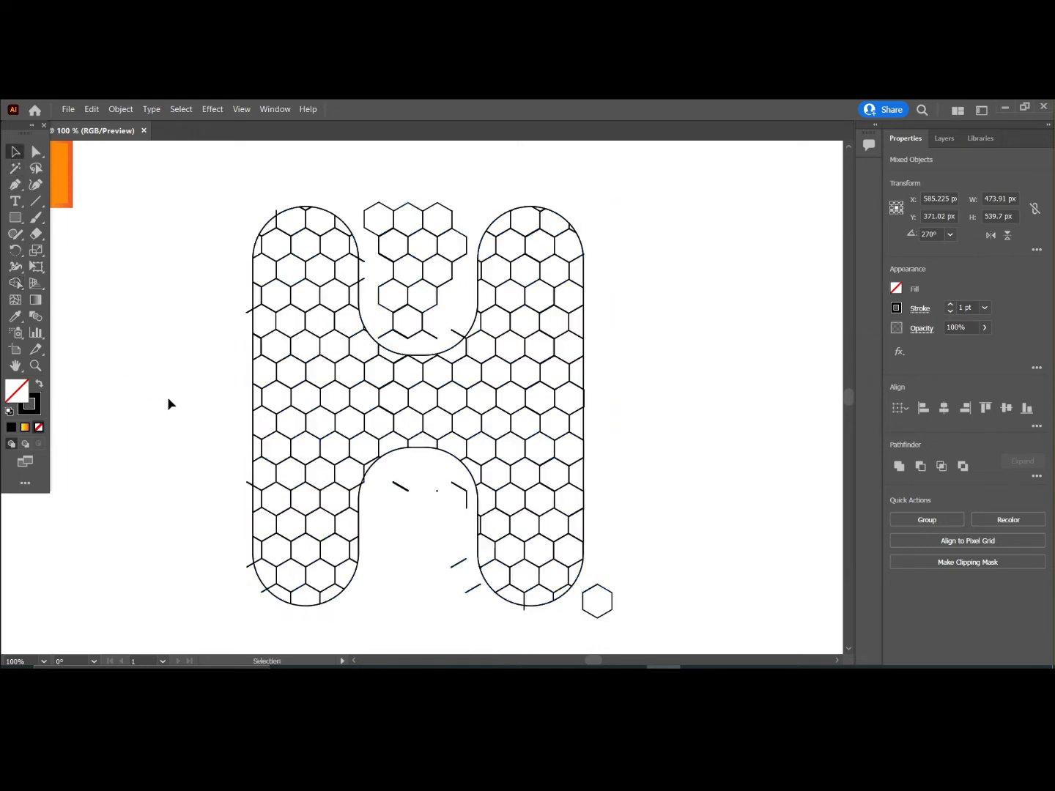
click(452, 334)
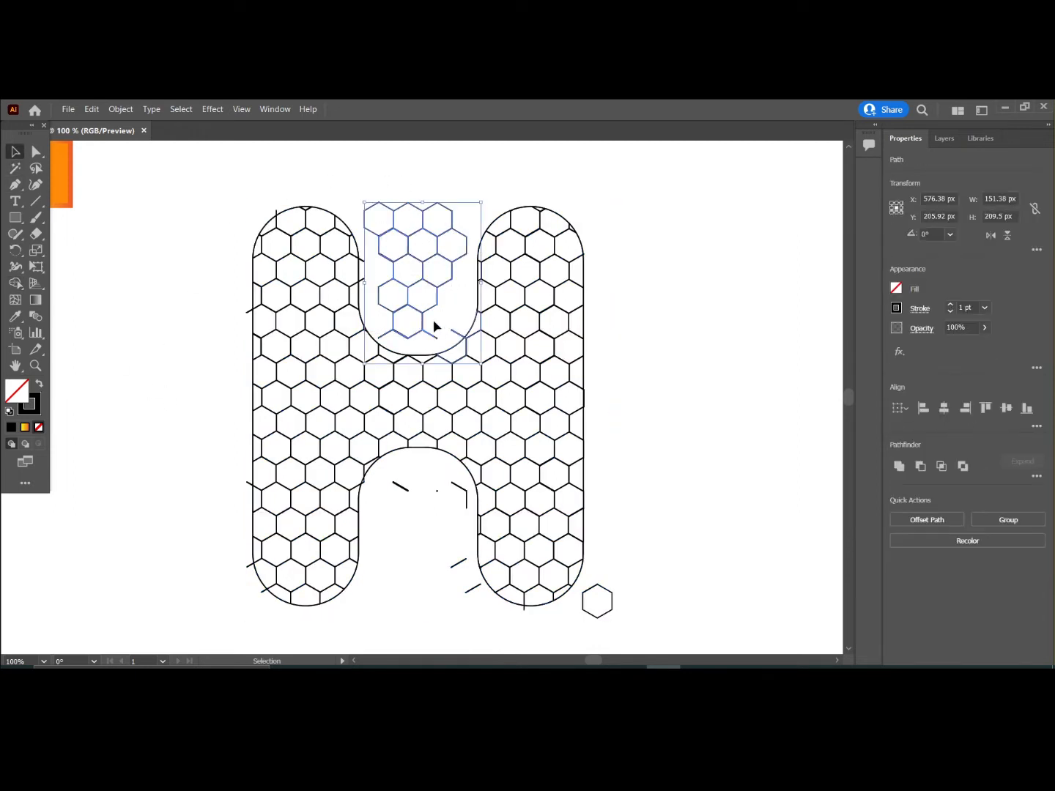
click(384, 202)
click(452, 289)
key(Delete)
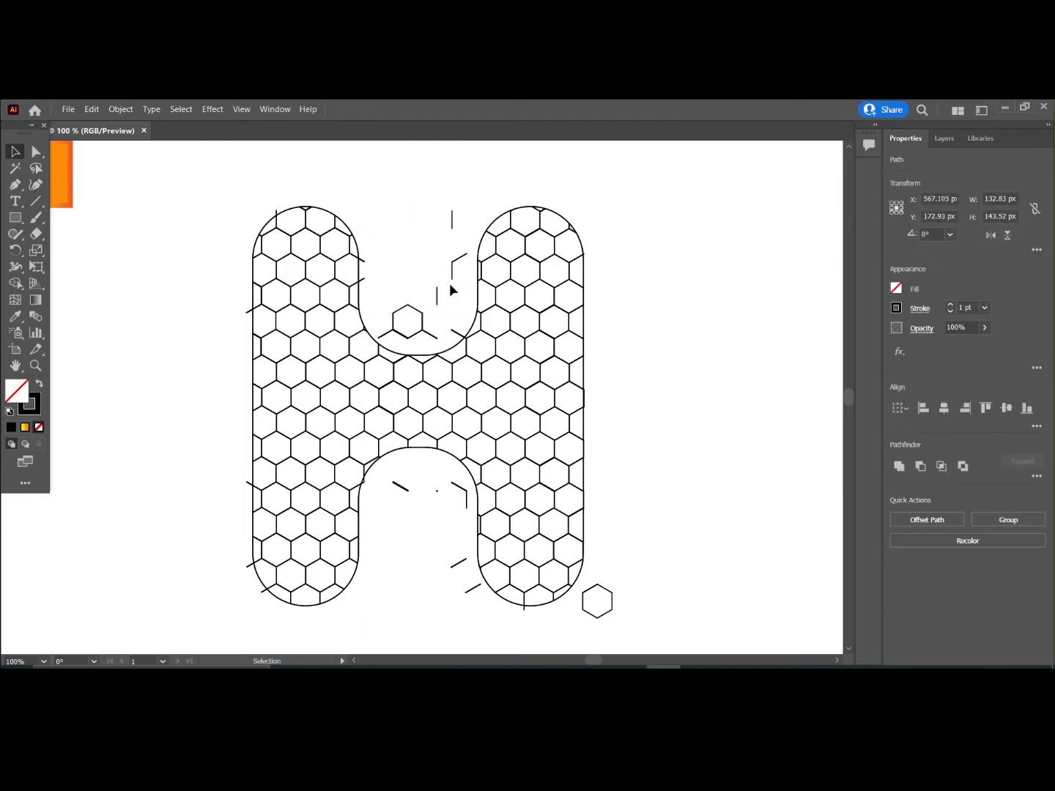
click(413, 319)
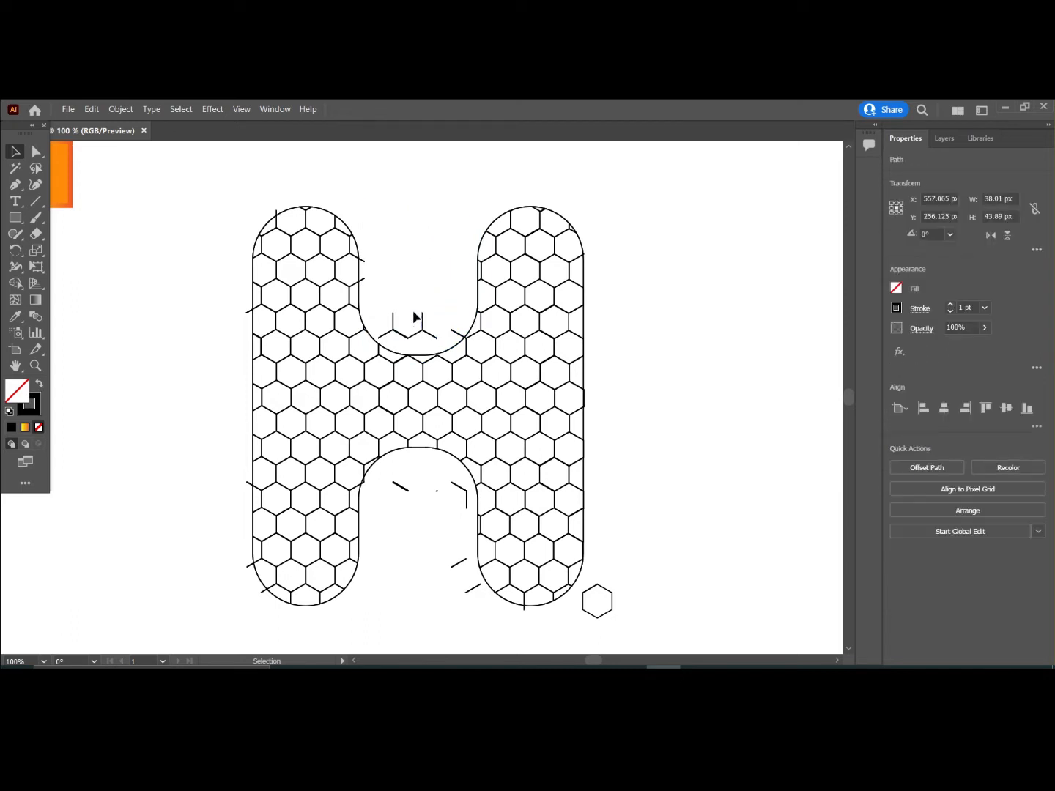
key(Delete)
drag(408, 323, 414, 328)
key(Delete)
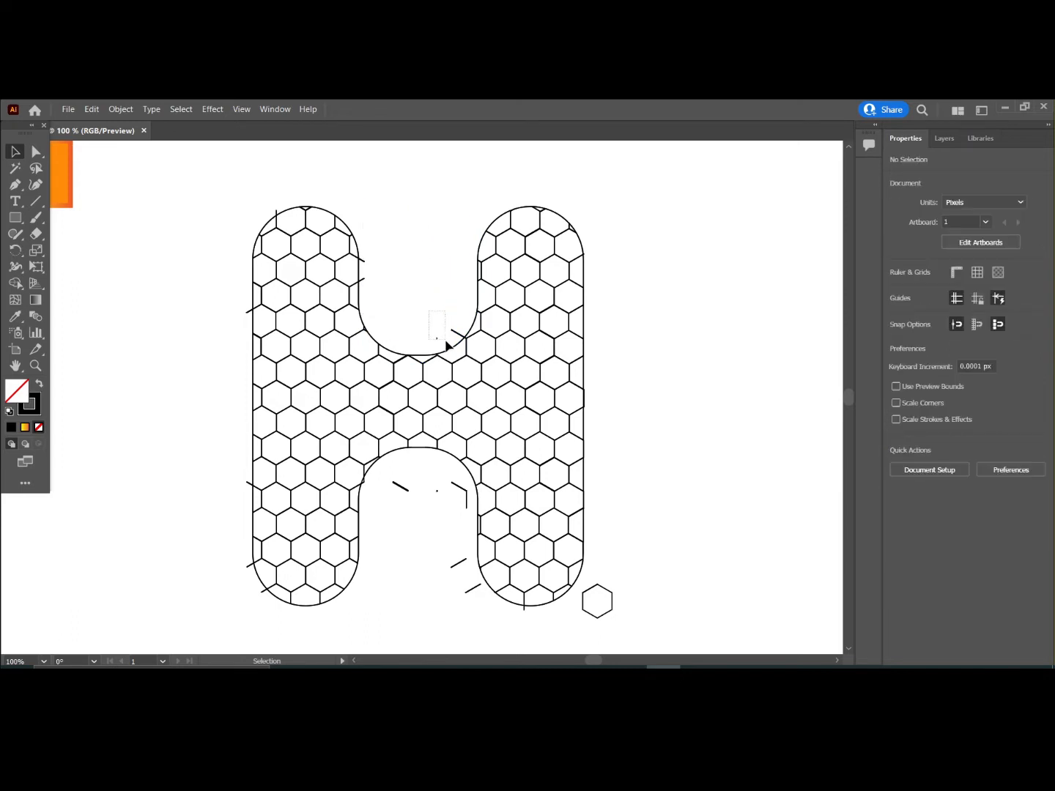
Step: Delete the leftover line fragments in the H's lower notch and the stray hexagon beside the right stem's lower end
mouse_move(386, 479)
mouse_down()
mouse_move(436, 512)
mouse_move(468, 511)
mouse_move(474, 599)
mouse_up()
key(Delete)
drag(445, 496, 478, 520)
key(Delete)
drag(591, 578, 625, 616)
key(Delete)
Step: Remove the line stubs sticking out past the H's outline with the Shape Builder tool
drag(206, 200, 668, 615)
click(14, 283)
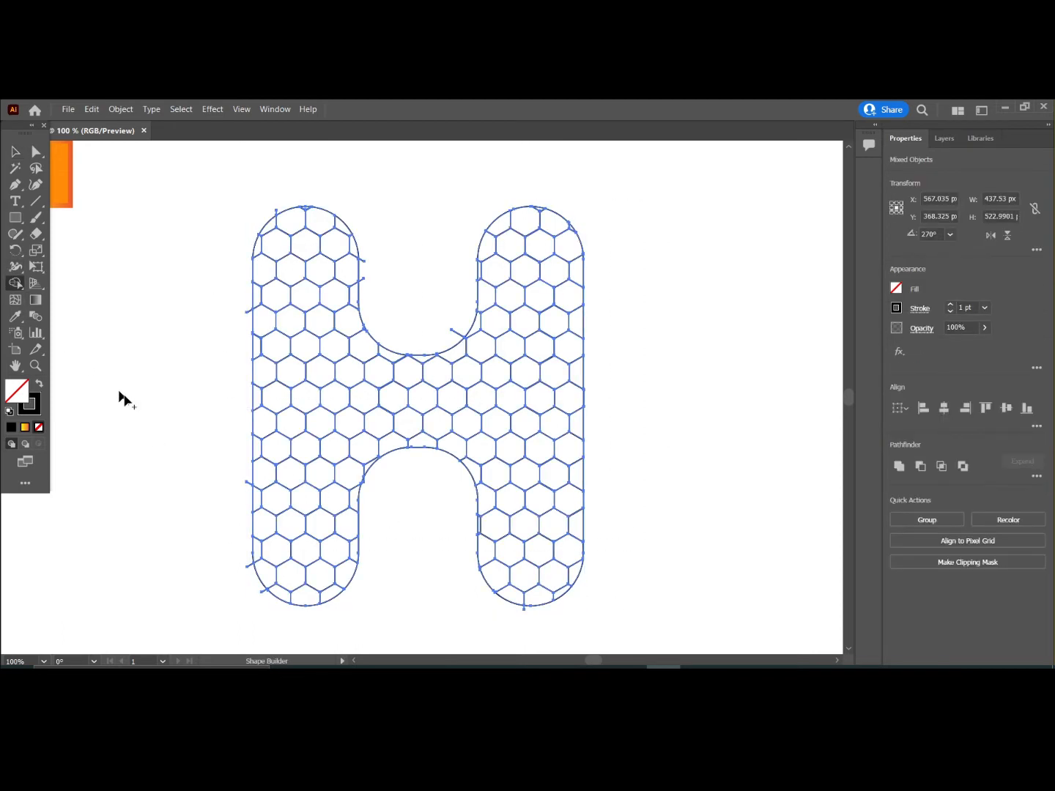
mouse_move(235, 559)
mouse_down()
mouse_move(255, 579)
mouse_move(247, 539)
mouse_up()
drag(250, 488, 249, 470)
alt+click(246, 313)
alt+click(523, 608)
drag(431, 327, 450, 330)
key(v)
click(369, 185)
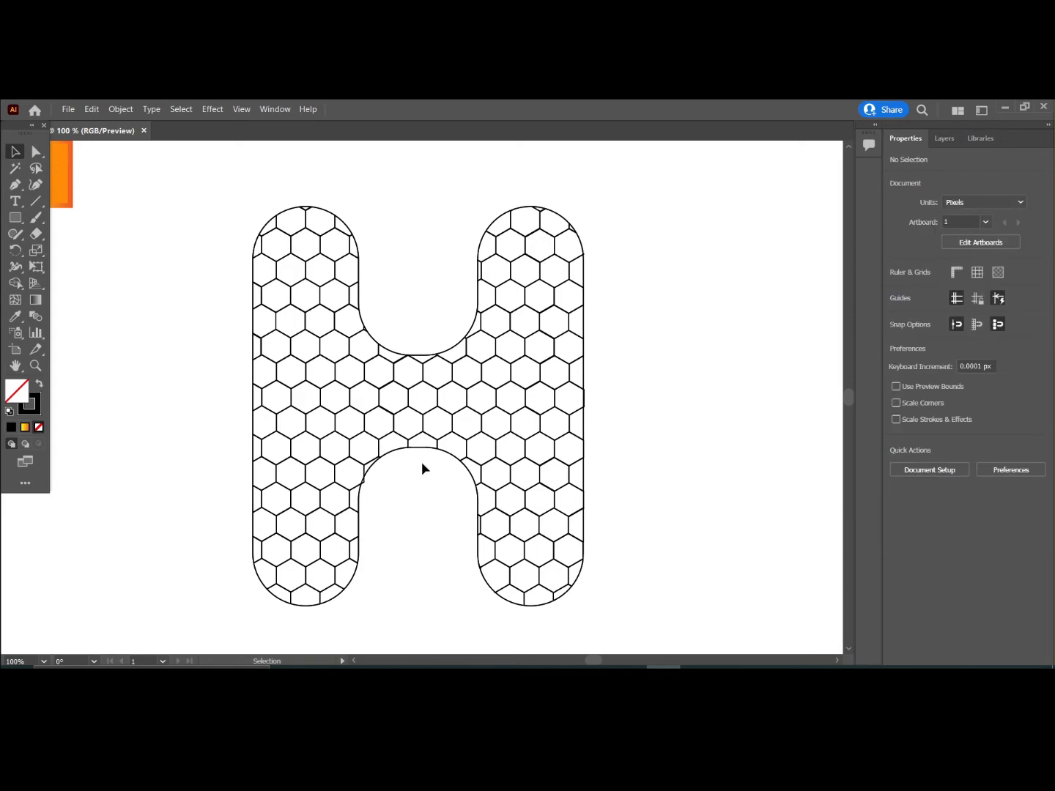
drag(247, 210, 652, 579)
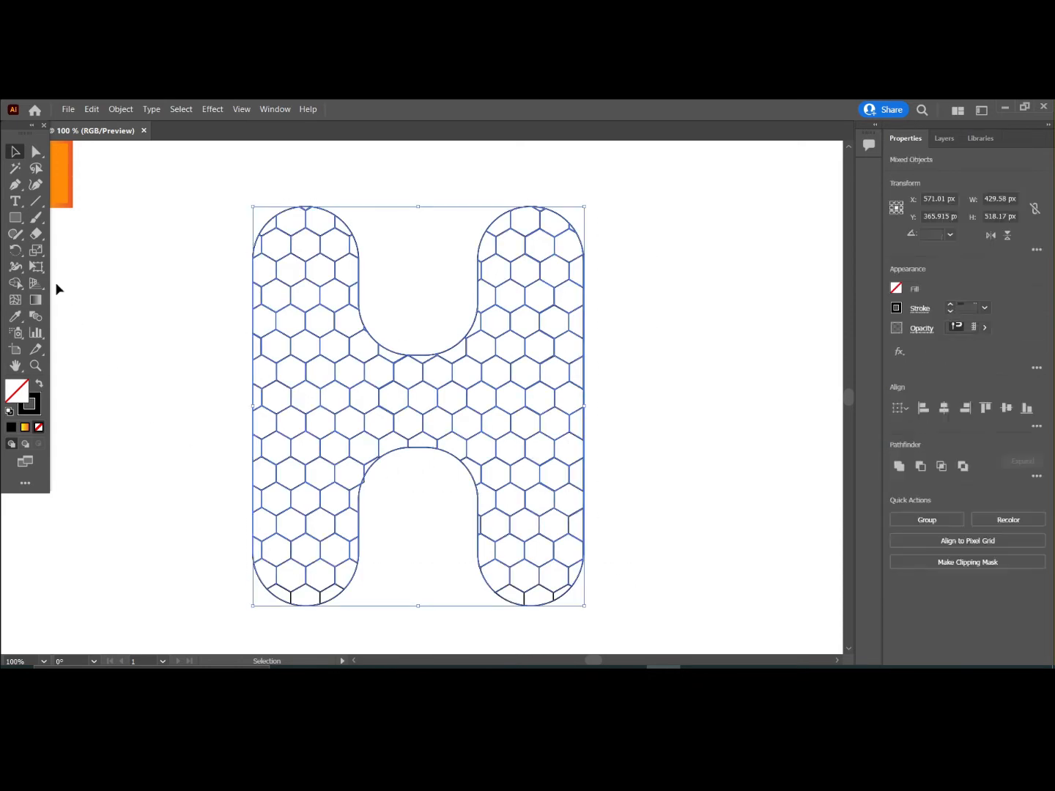
click(14, 282)
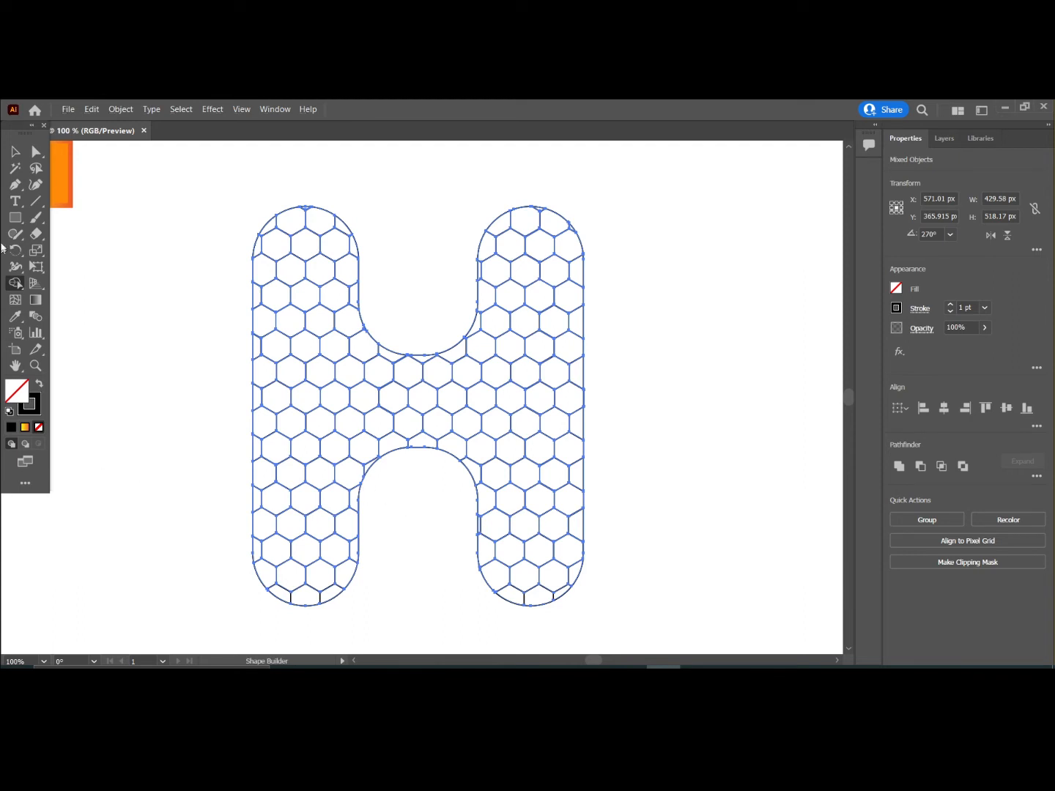
key(v)
click(173, 311)
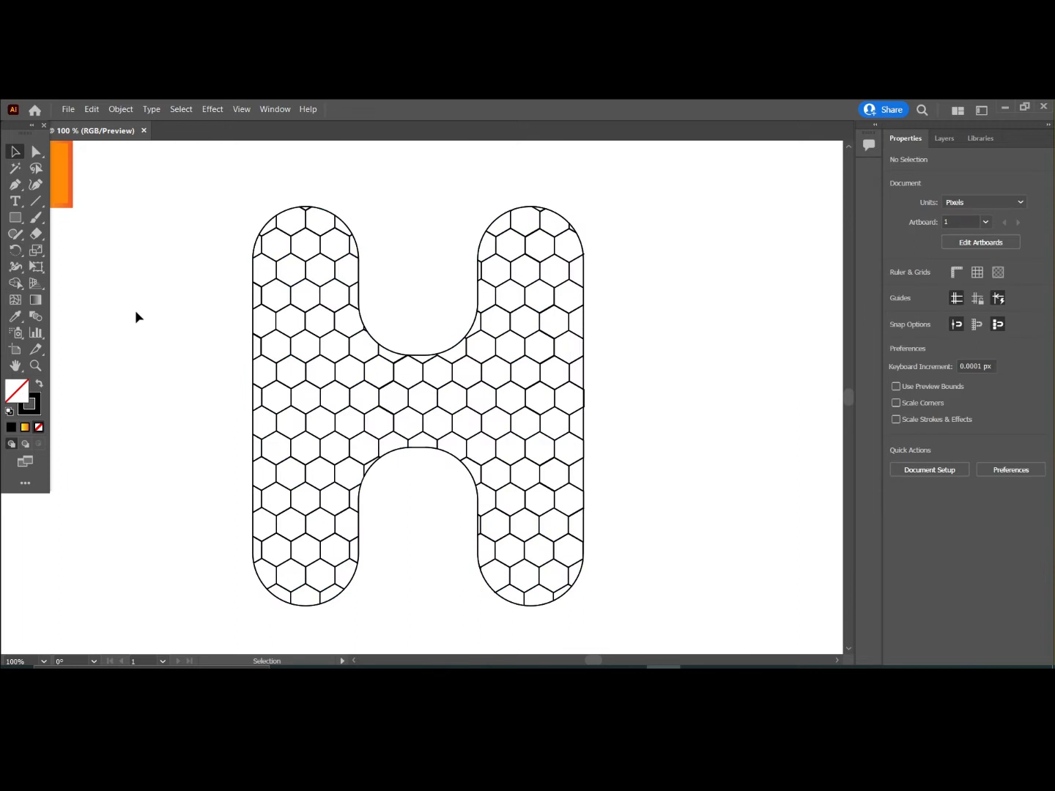
Step: Try to pull the small triangular piece out of the top of the H's left stem
click(306, 209)
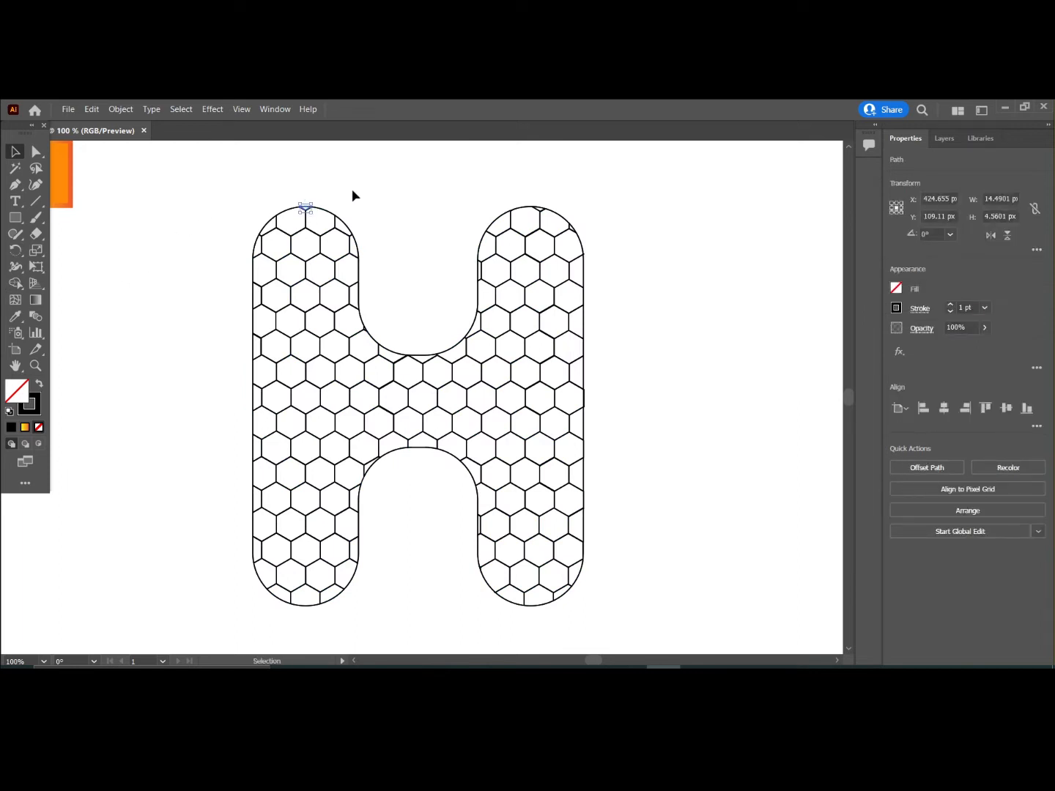
key(ctrl+plus)
key(ctrl+plus)
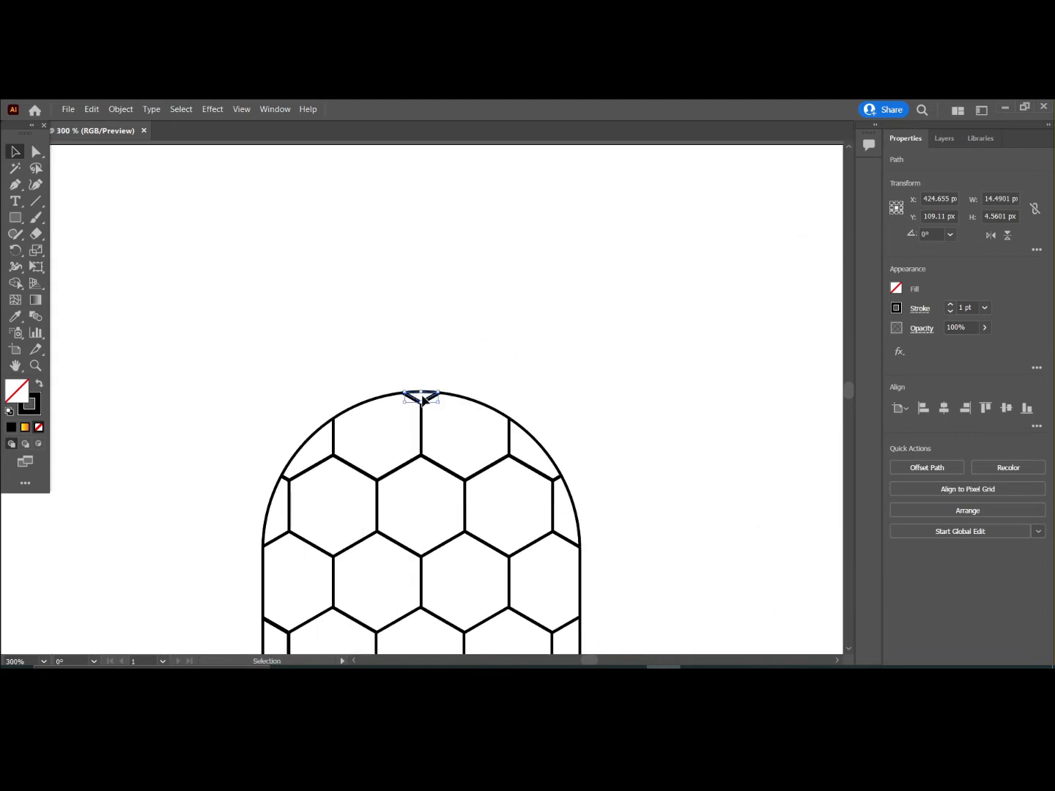
drag(422, 399, 462, 348)
click(461, 349)
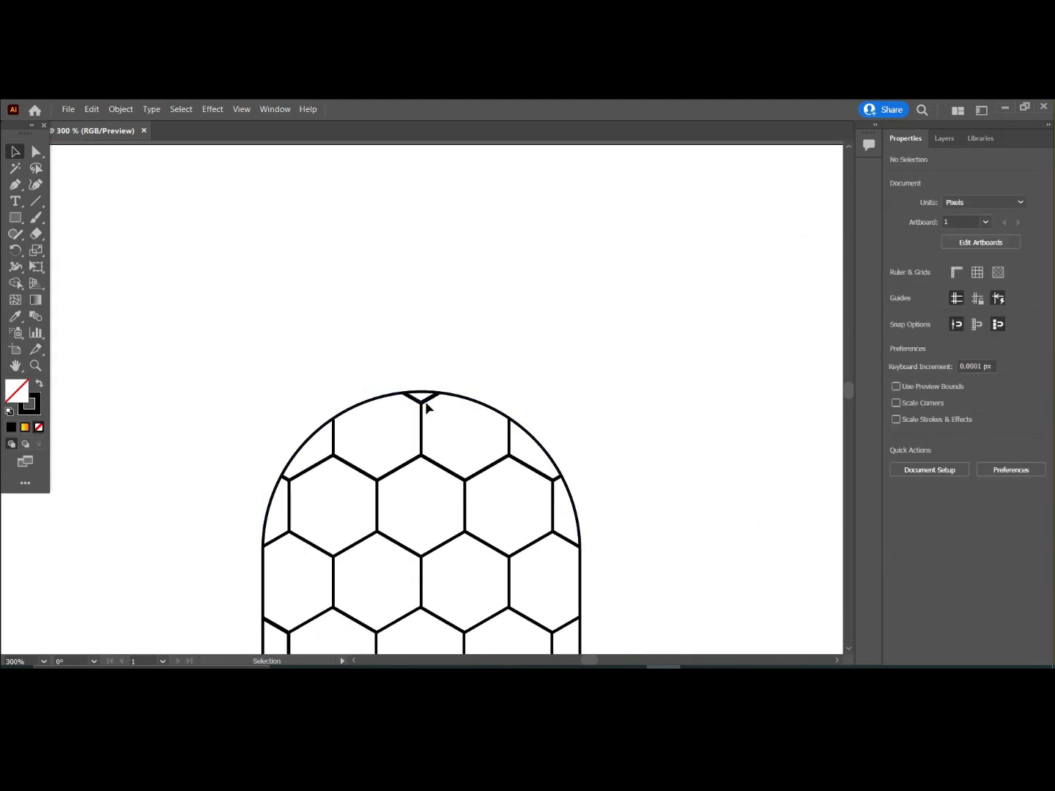
Step: Move the small triangular piece above the left stem, check the outline group beneath it, and put the piece back
click(425, 403)
click(419, 400)
click(419, 395)
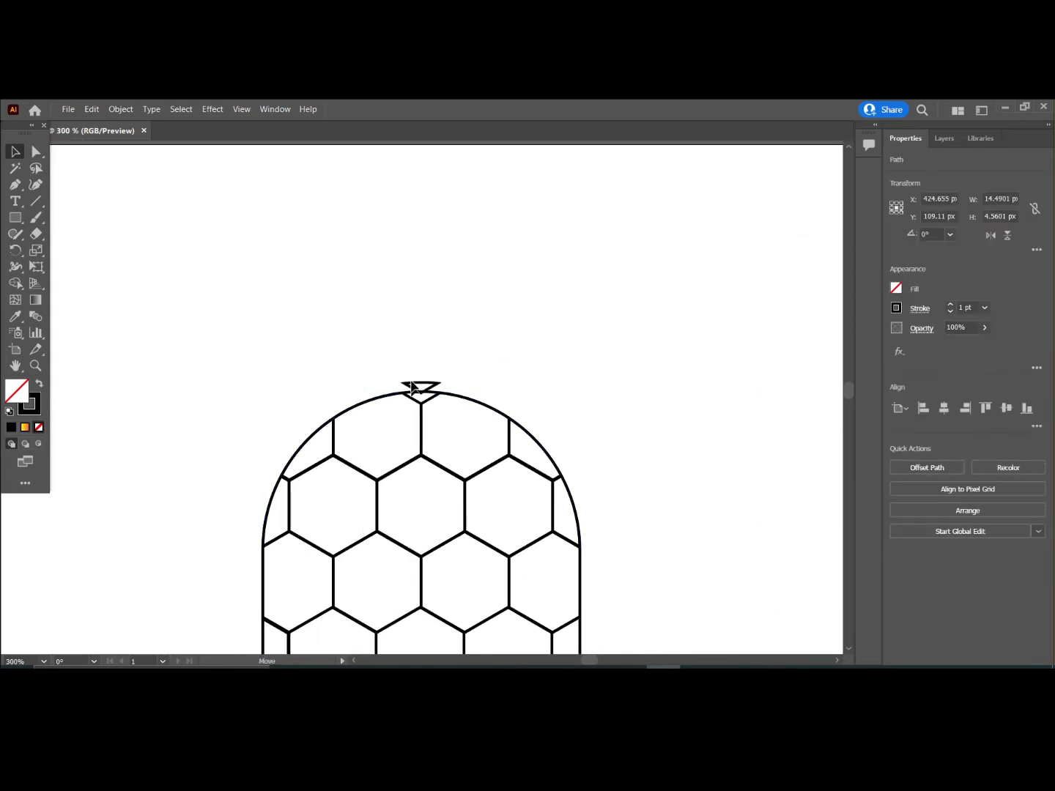
drag(419, 396, 428, 322)
click(426, 395)
double_click(424, 396)
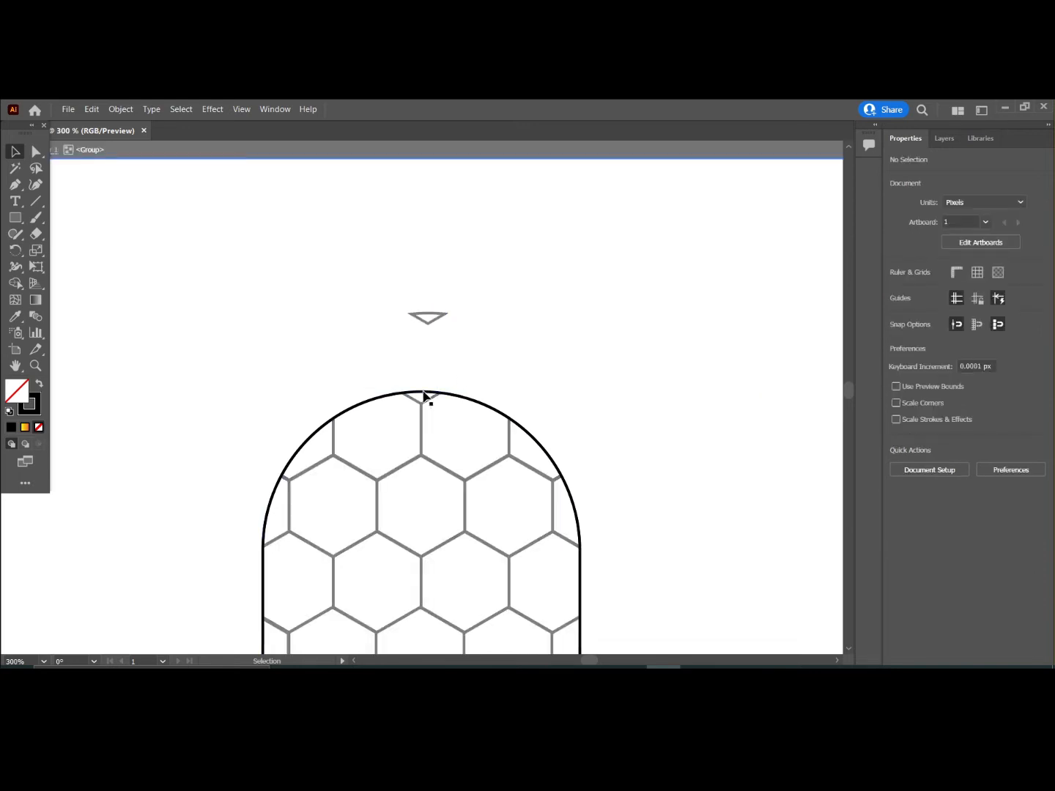
key(Escape)
click(424, 396)
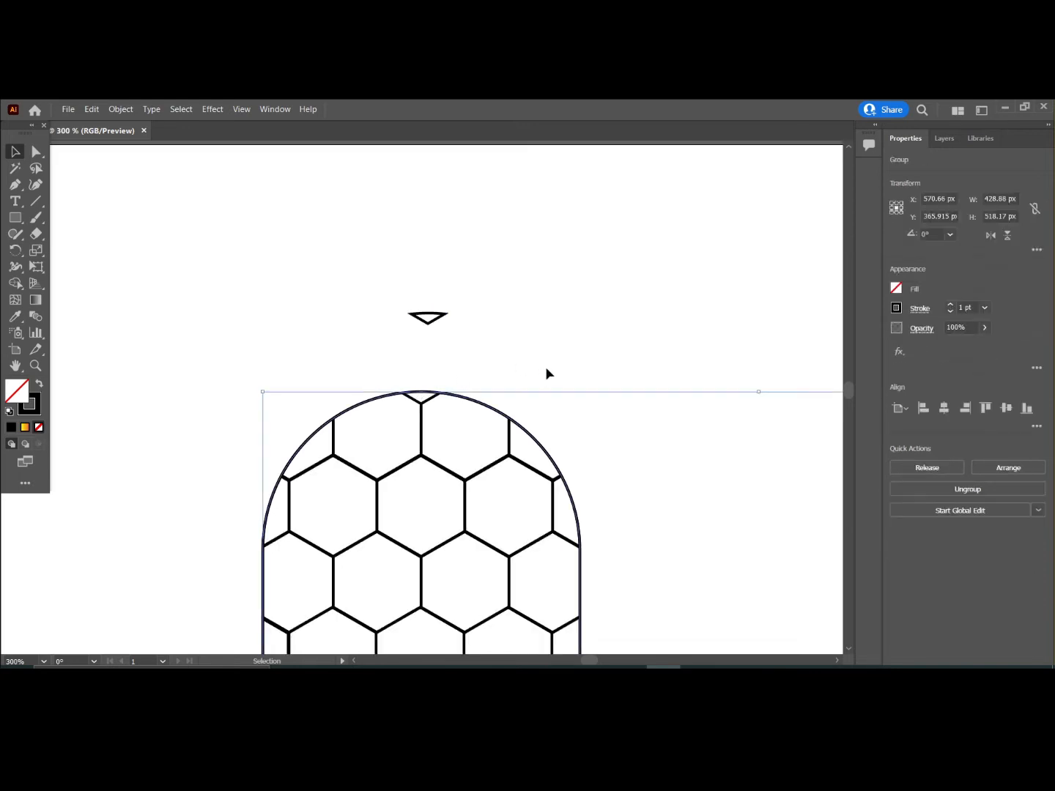
click(550, 373)
drag(427, 318, 411, 397)
click(527, 299)
Step: Try once more to lift the small triangular piece off the top of the left stem
scroll(528, 300, down, 1)
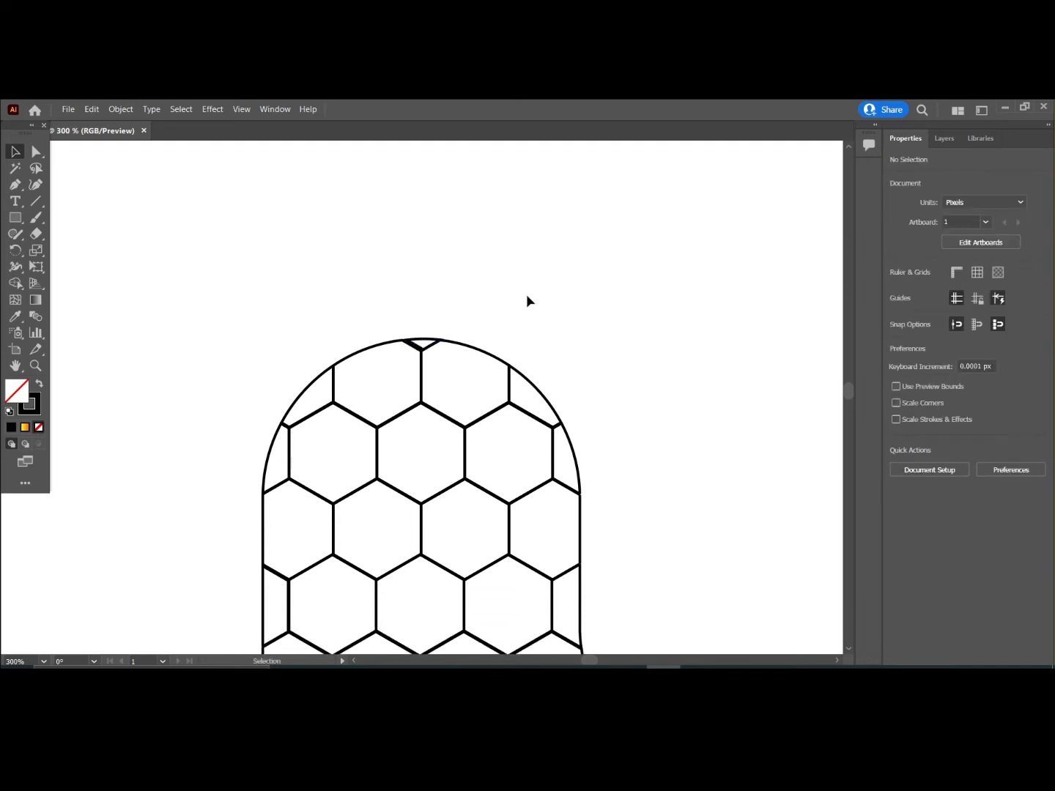
click(412, 347)
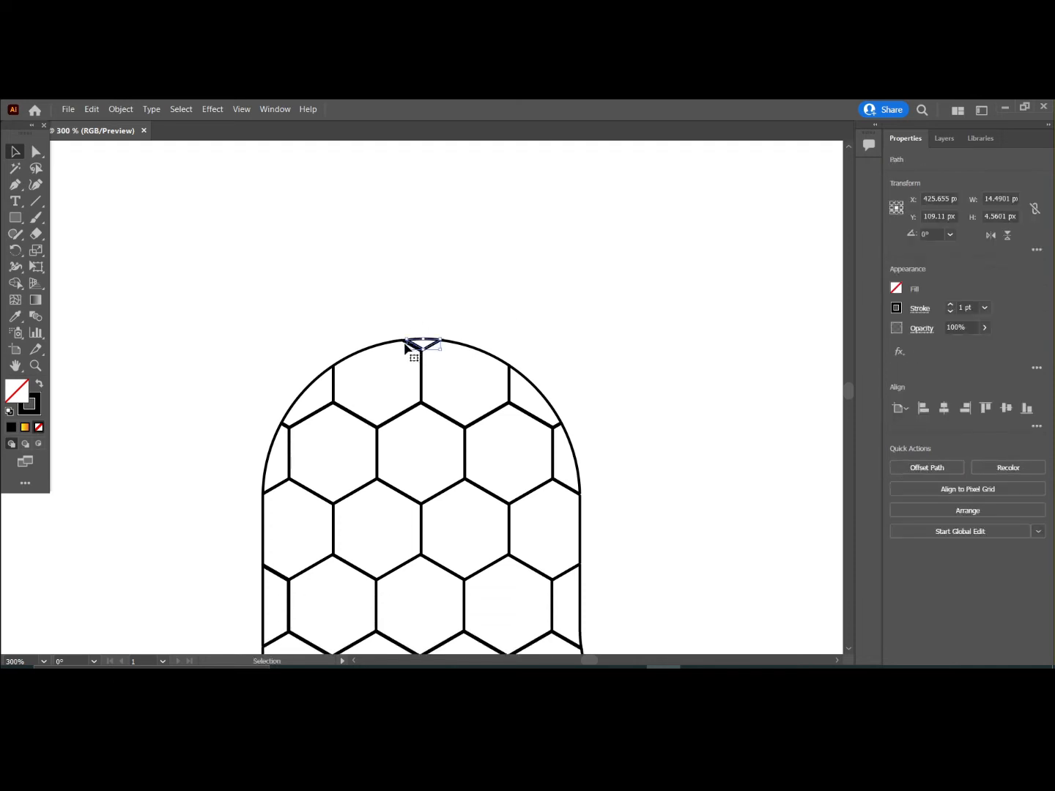
drag(412, 346, 465, 285)
click(465, 286)
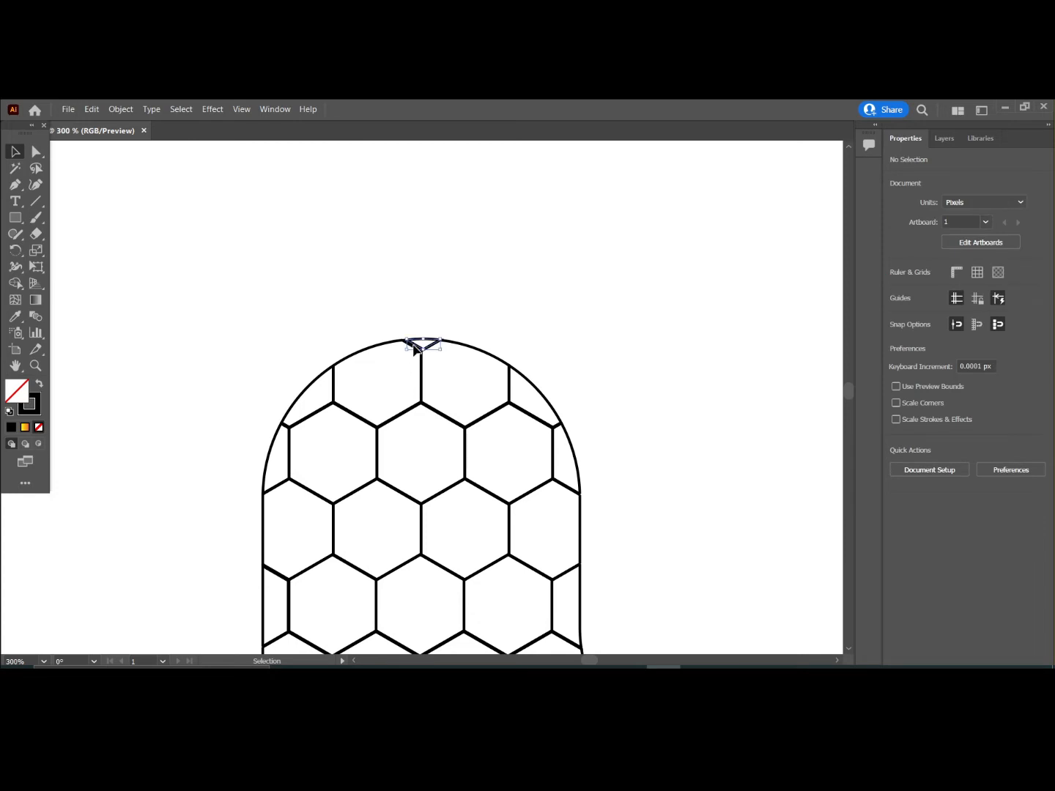
click(419, 349)
click(582, 288)
Step: Apply the square's orange fill and yellow-orange gradient stroke to the entire honeycomb H with the Eyedropper tool
scroll(583, 290, down, 2)
key(ctrl+minus)
key(ctrl+minus)
key(ctrl+minus)
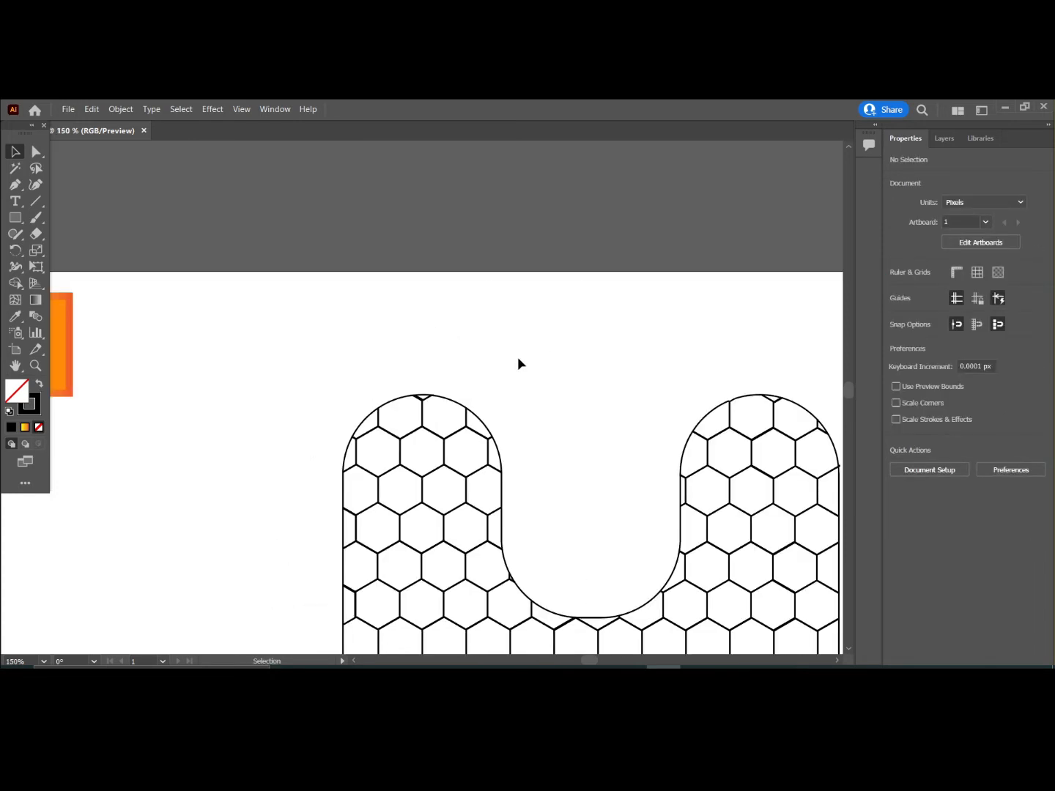
key(ctrl+minus)
scroll(518, 358, down, 2)
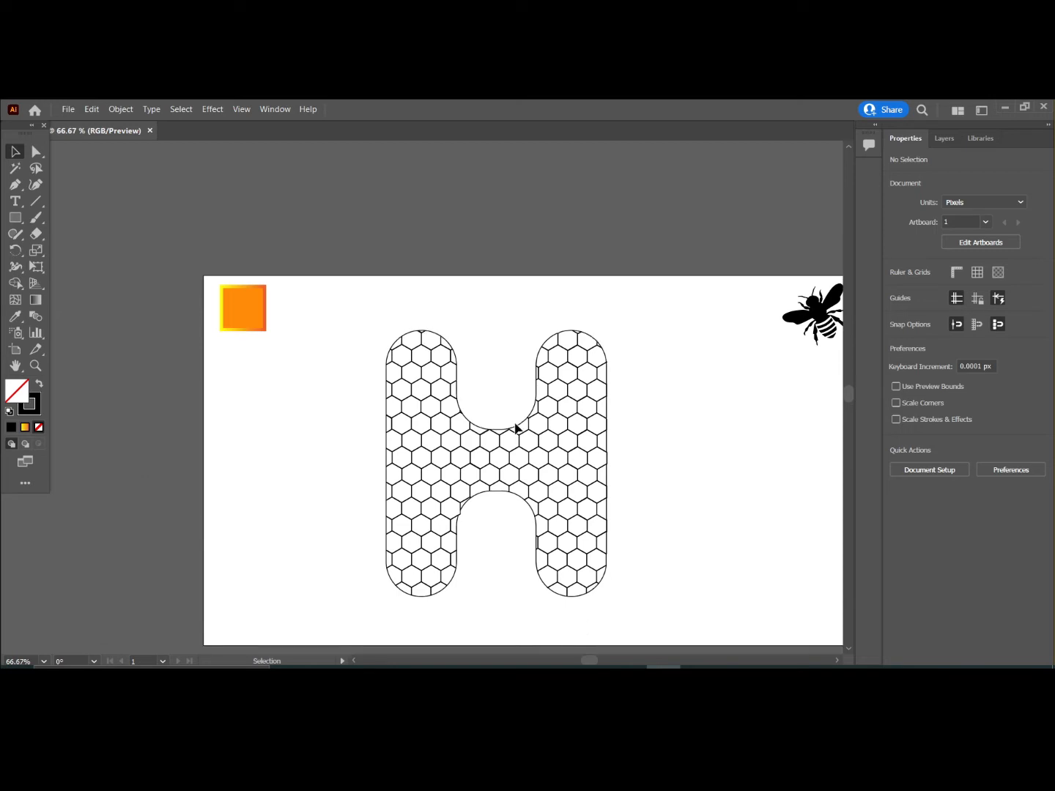
drag(353, 323, 657, 600)
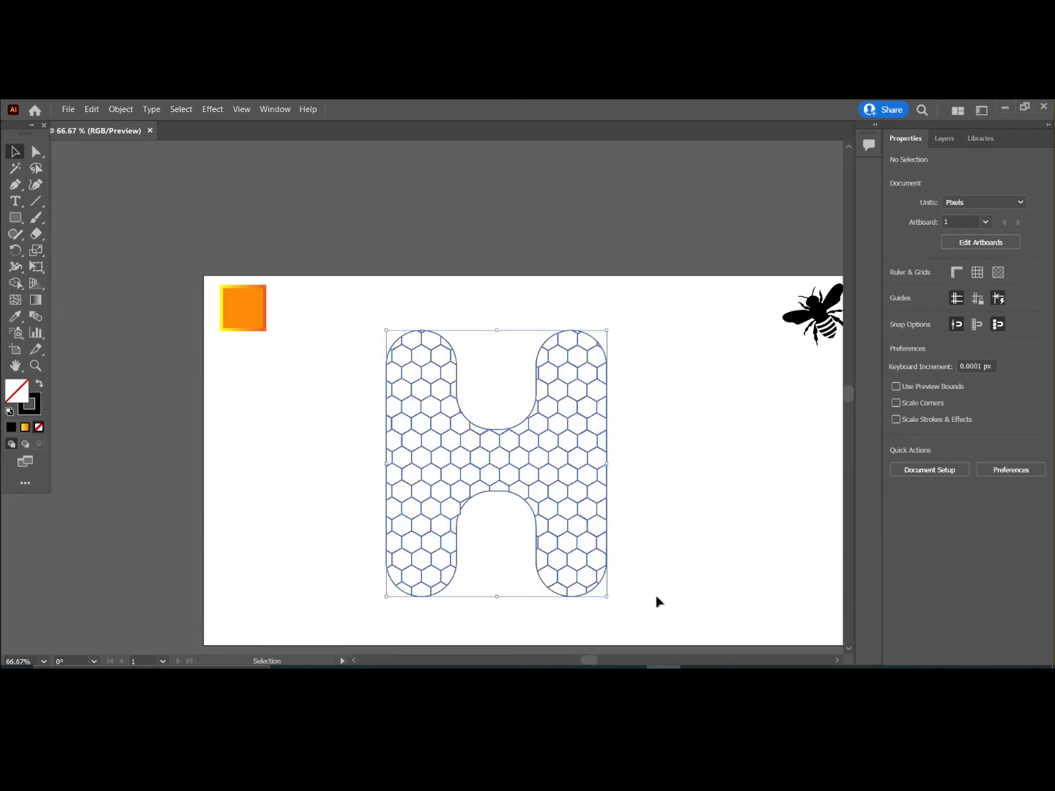
click(15, 316)
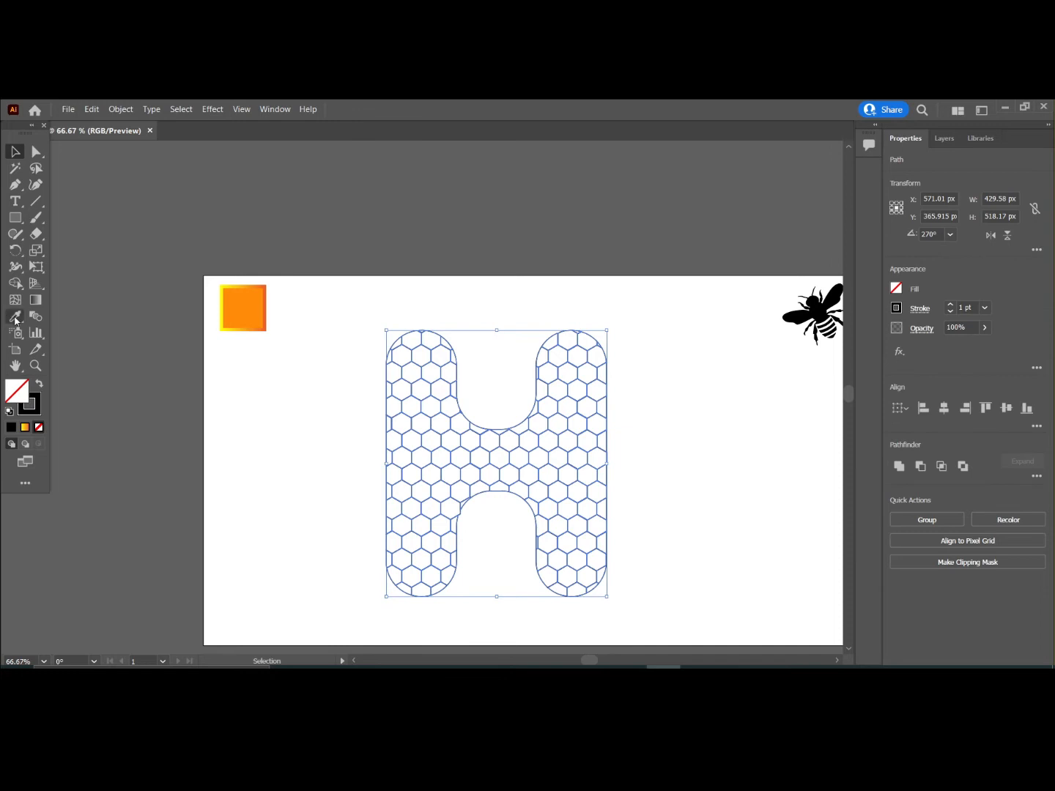
click(247, 310)
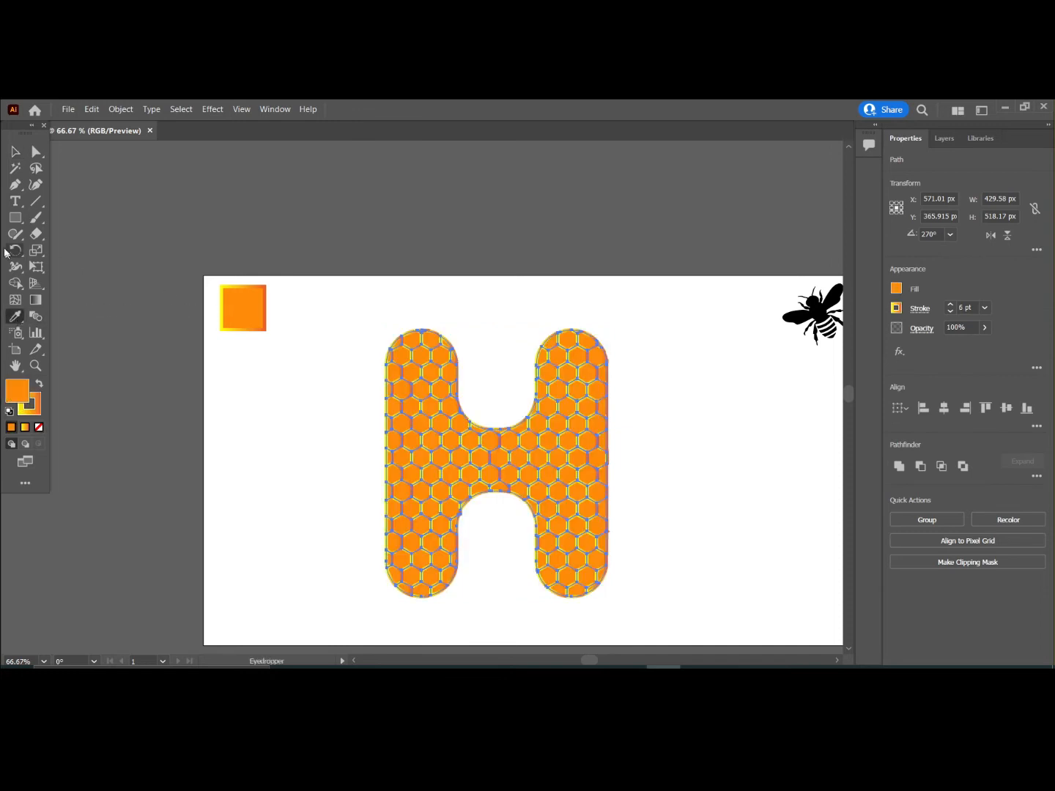
key(v)
click(332, 262)
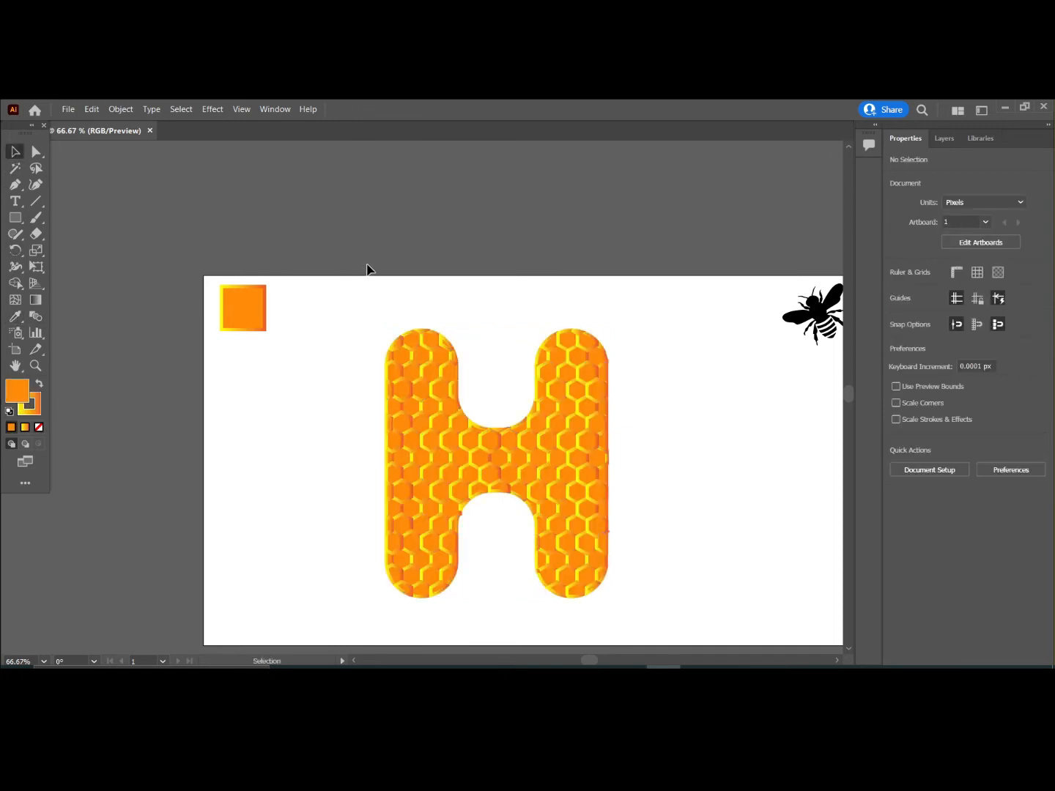
Step: Set the stroke weight of all the H's honeycomb pieces to 2 pt
scroll(366, 263, down, 2)
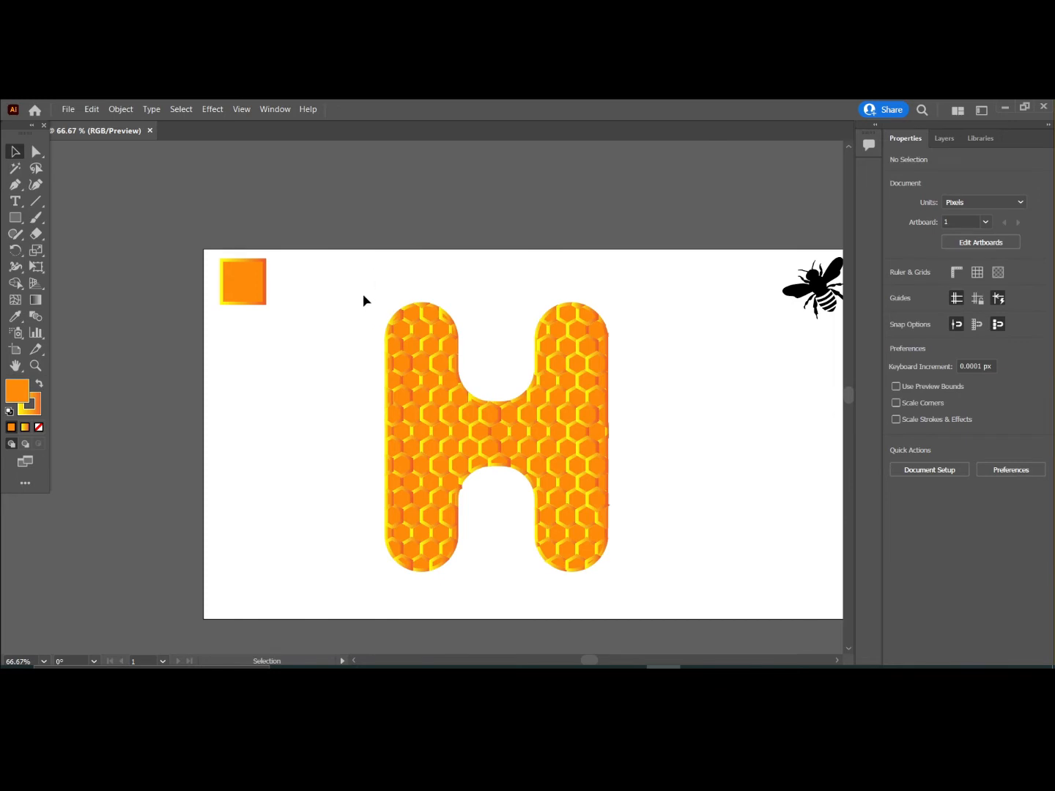
drag(365, 299, 663, 569)
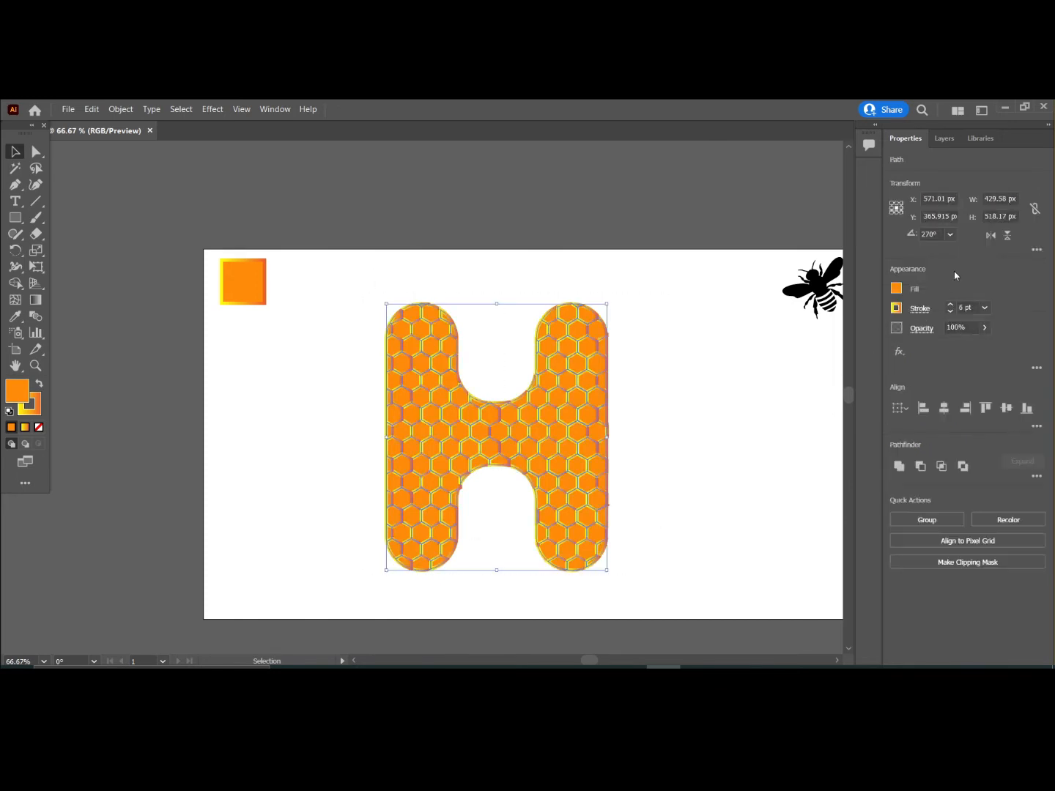
click(950, 313)
click(950, 313)
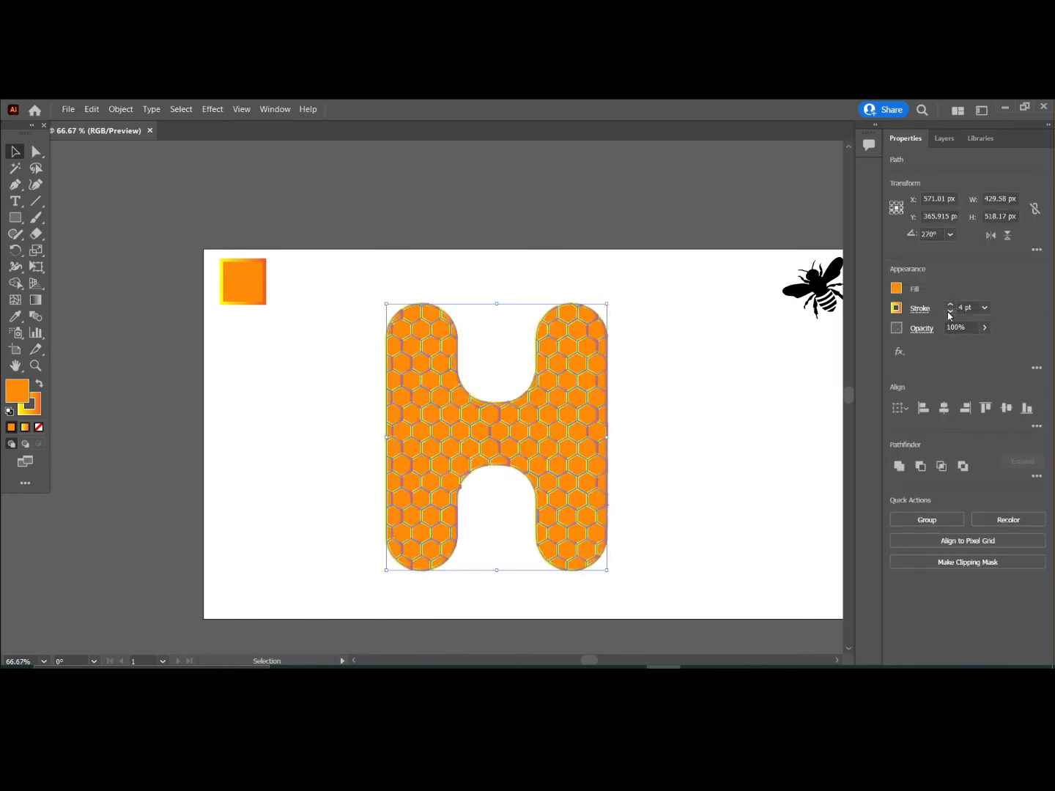
click(950, 314)
click(949, 314)
click(729, 393)
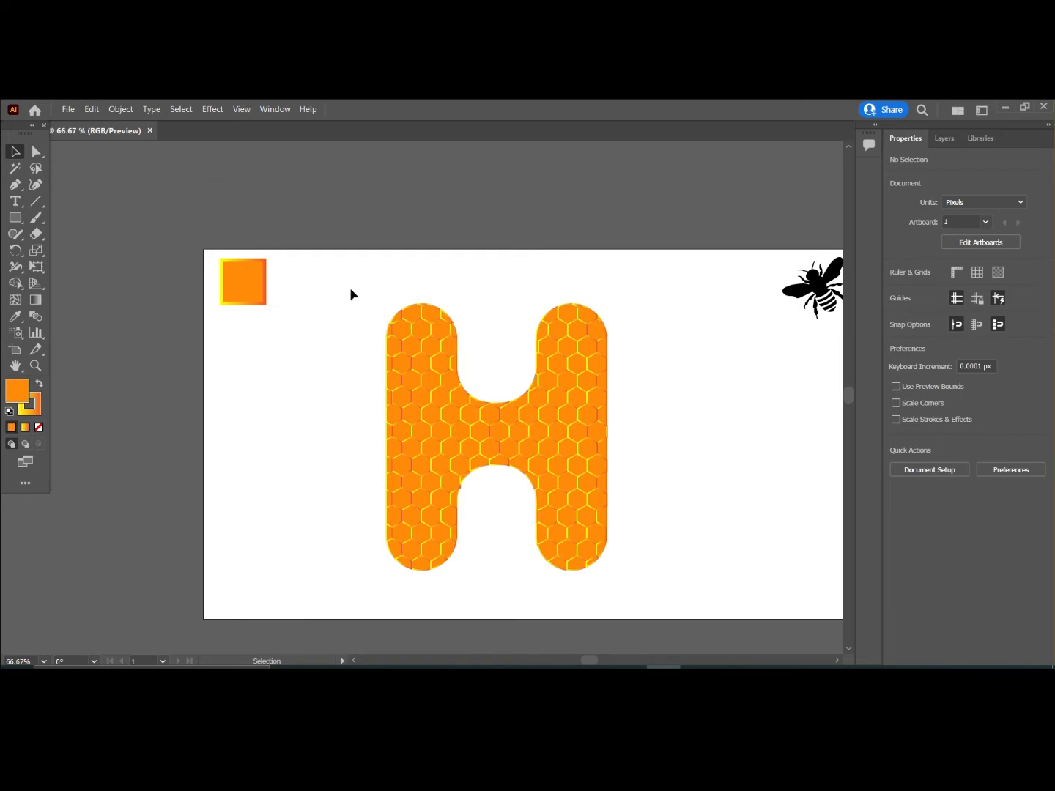
Step: Group all the pieces of the honeycomb H and move the group slightly up and to the left
drag(350, 289, 655, 578)
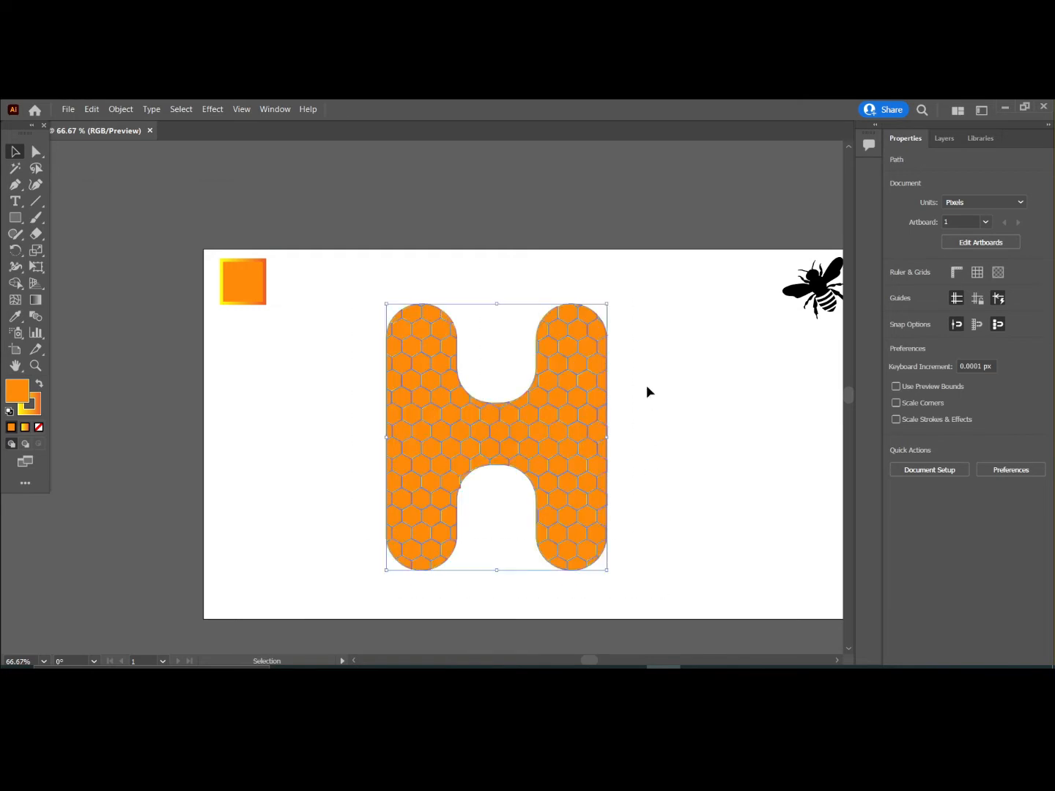
right_click(647, 393)
click(695, 462)
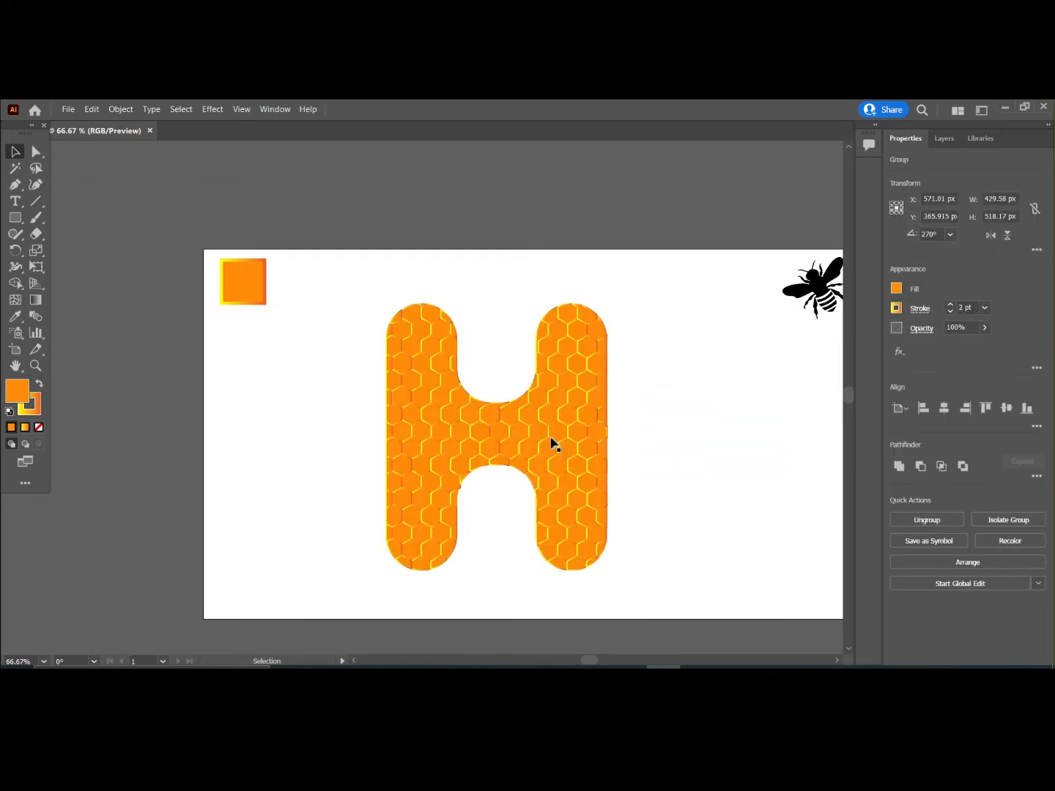
drag(554, 443, 540, 421)
click(661, 427)
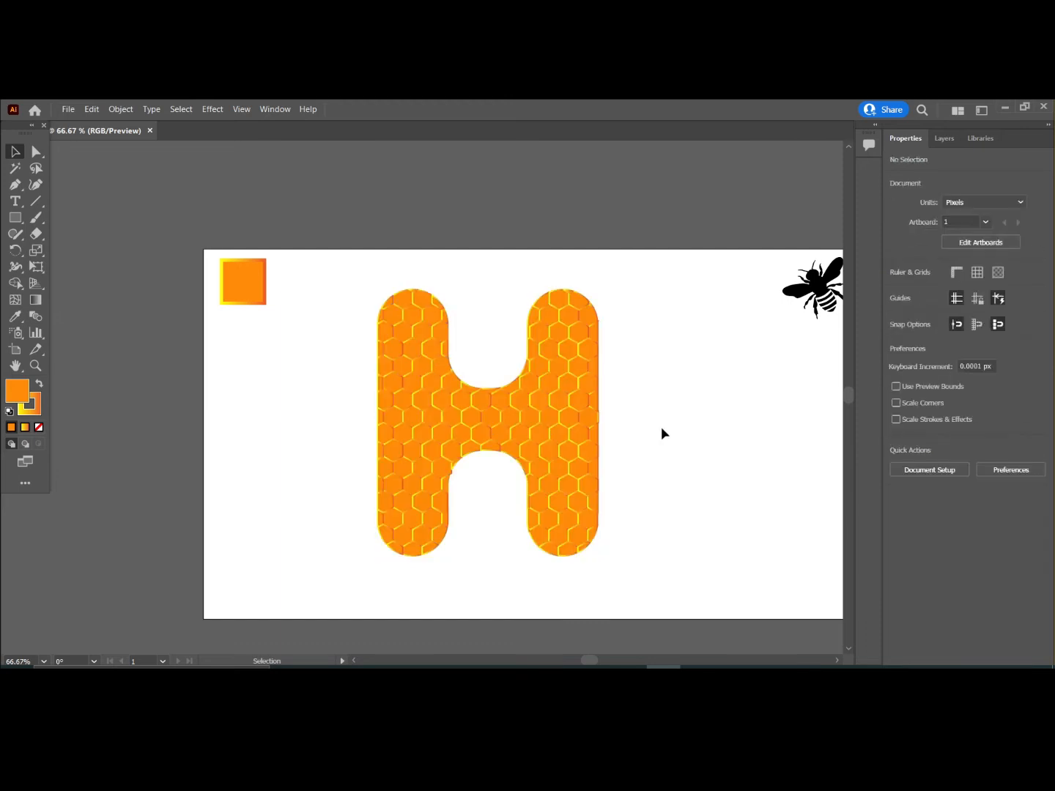
Step: Draw a 150 × 180 px rectangle beside the lower part of the H's left stem
drag(661, 433, 584, 403)
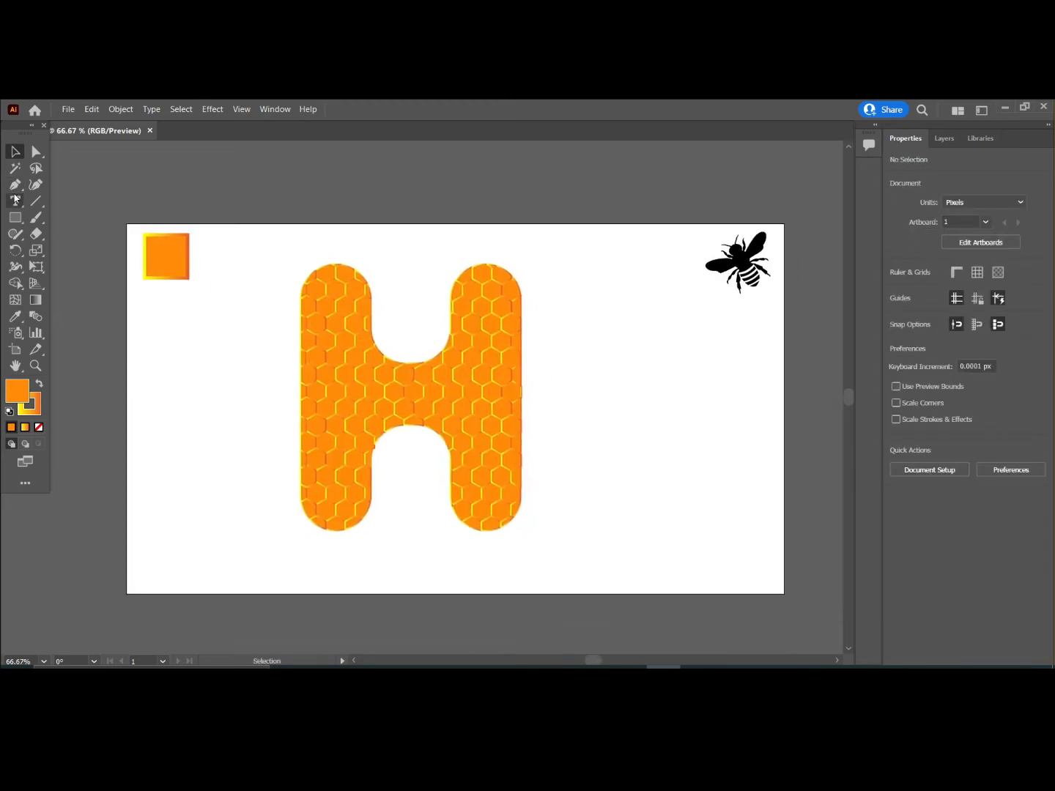
click(15, 216)
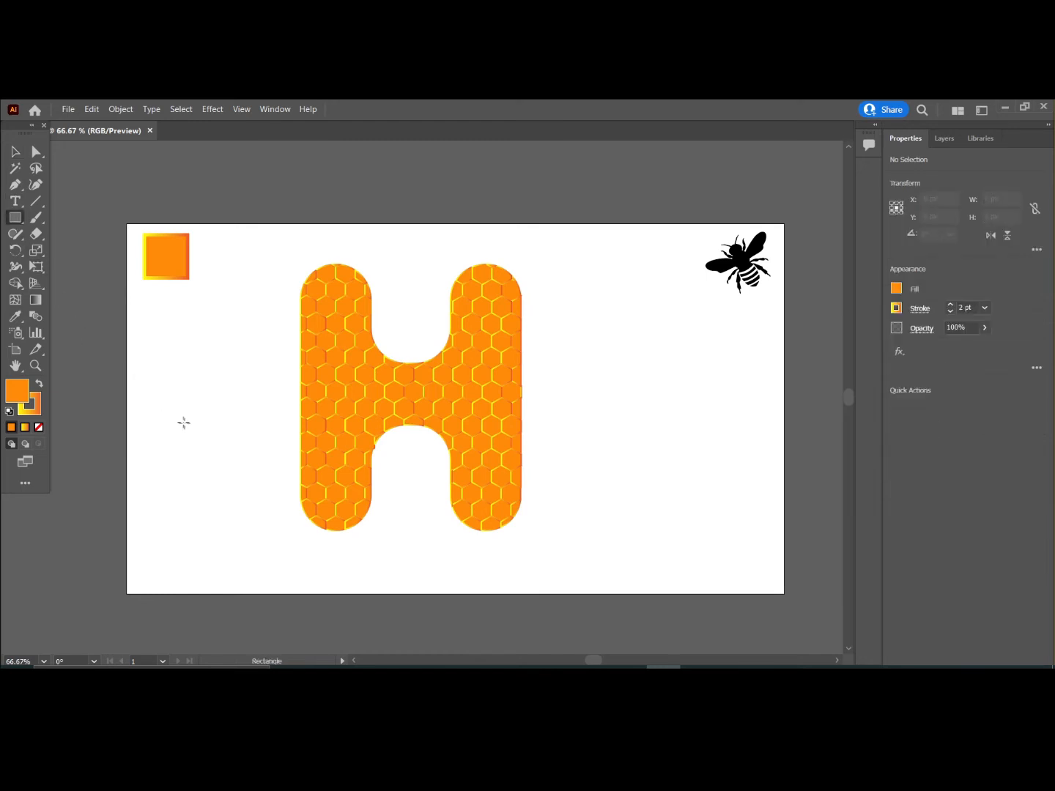
drag(204, 429, 269, 516)
drag(274, 506, 280, 523)
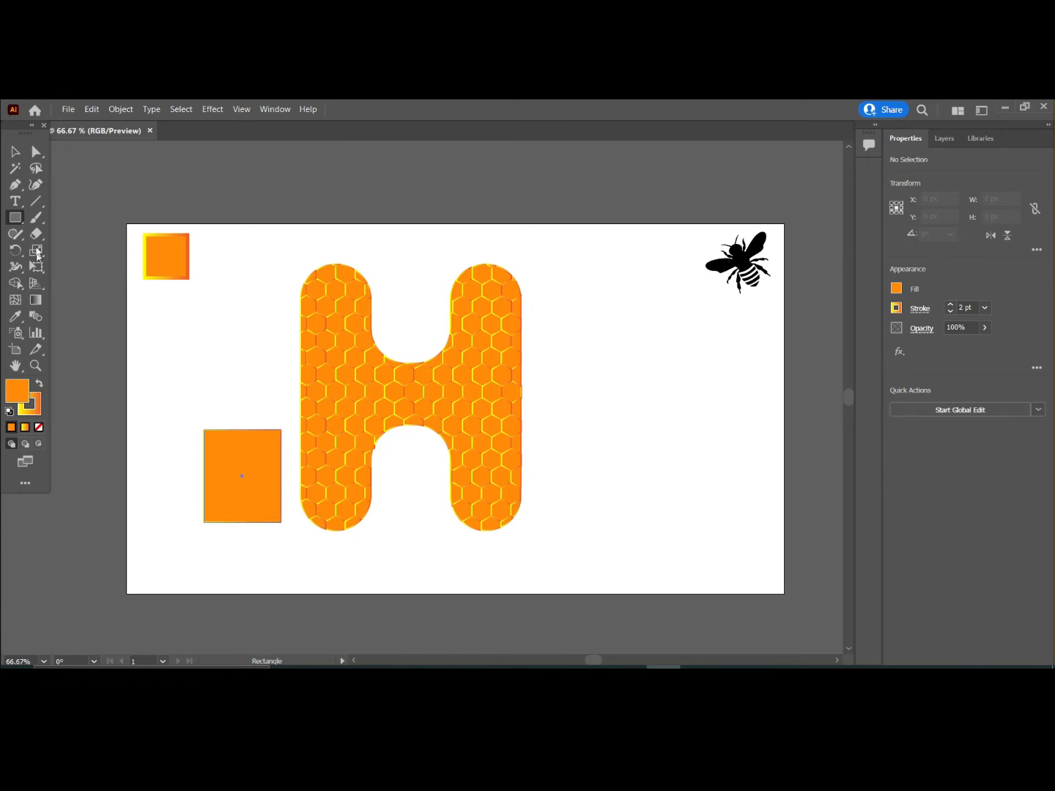
Step: Reshape the rectangle into a triangle about 150 × 175 px with its apex centred above the base, using the Curvature tool
click(35, 157)
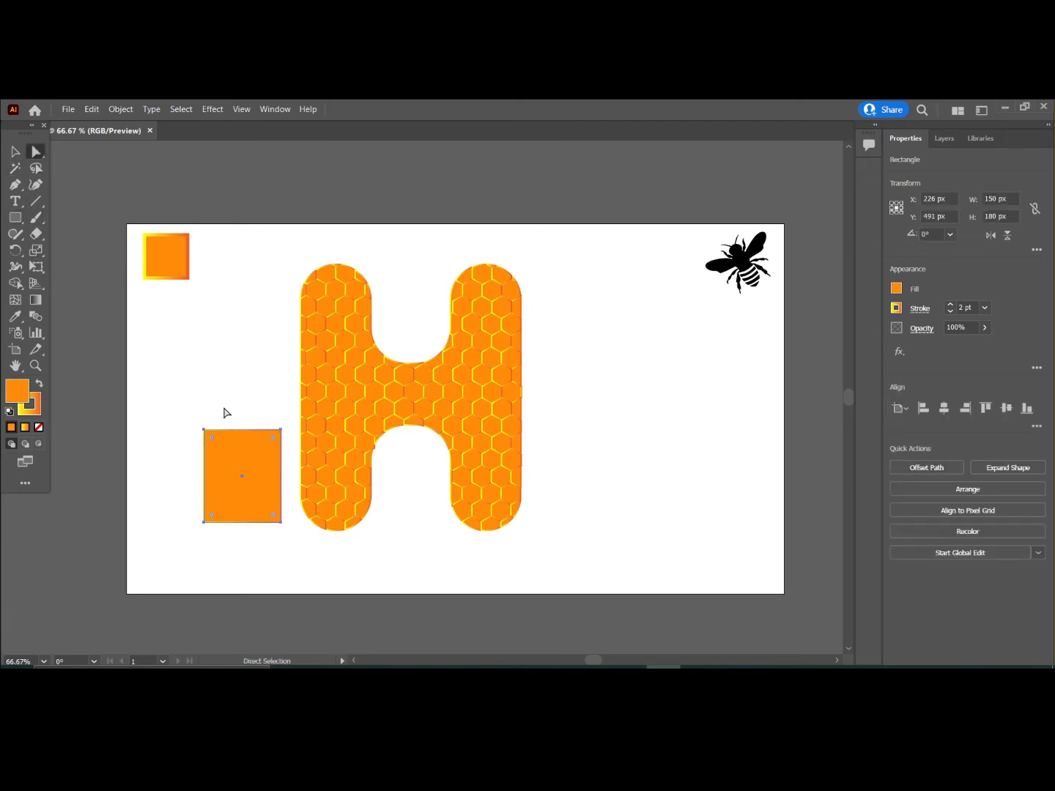
click(35, 184)
drag(280, 431, 243, 437)
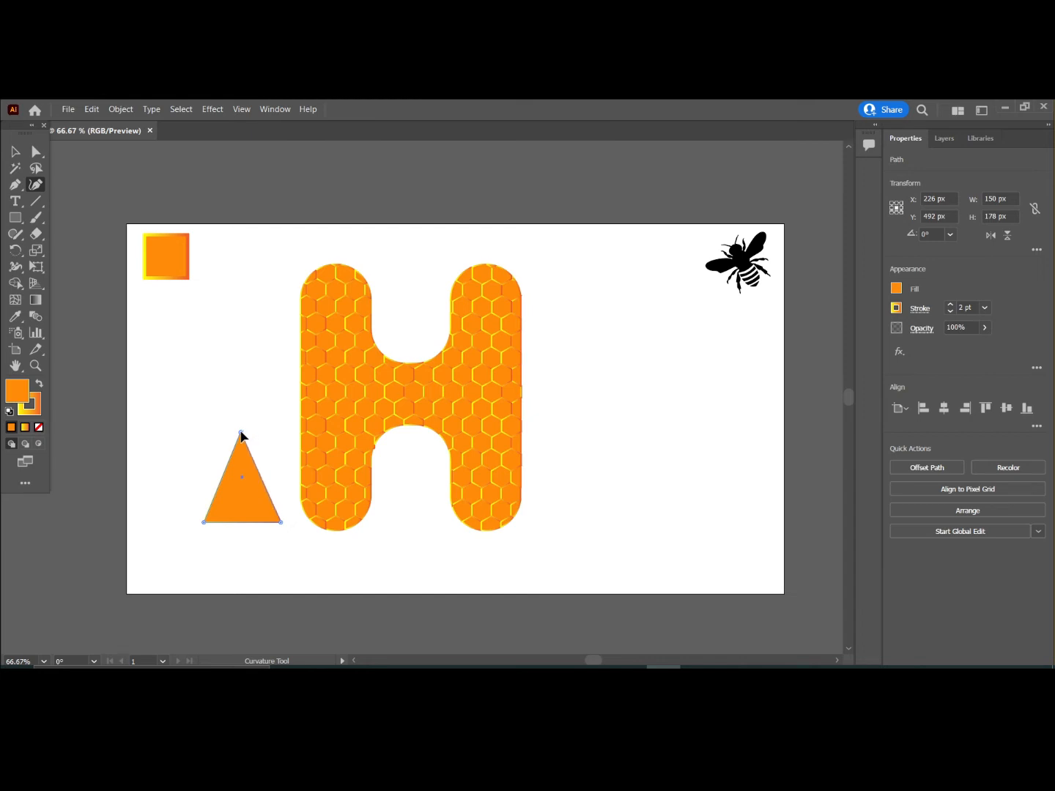
Step: Curve the triangle's base downward with the Curvature tool to form a honey drop about 152 × 279 px
click(15, 152)
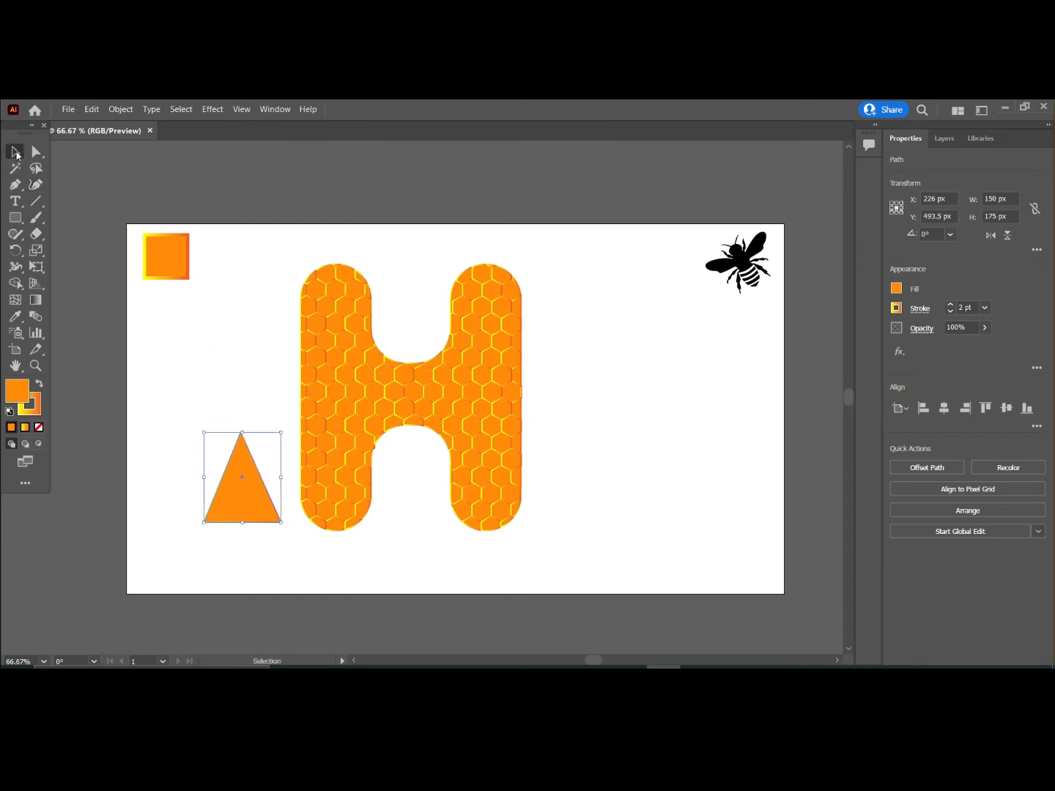
click(37, 189)
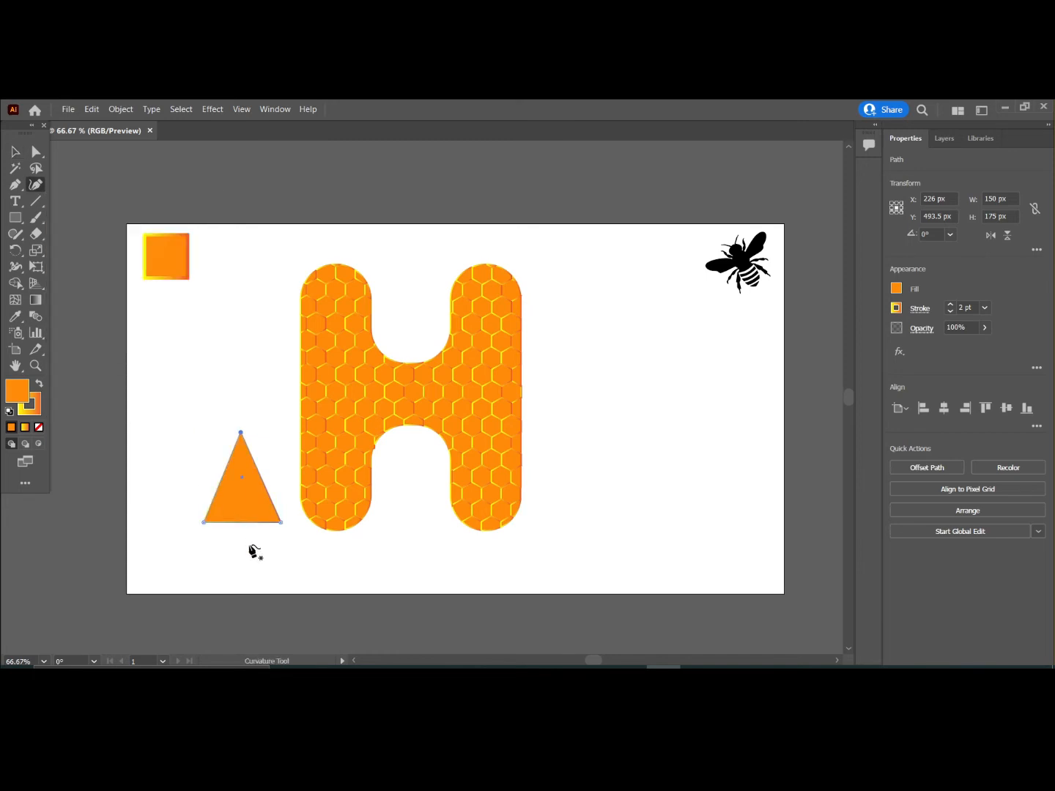
drag(240, 525, 242, 576)
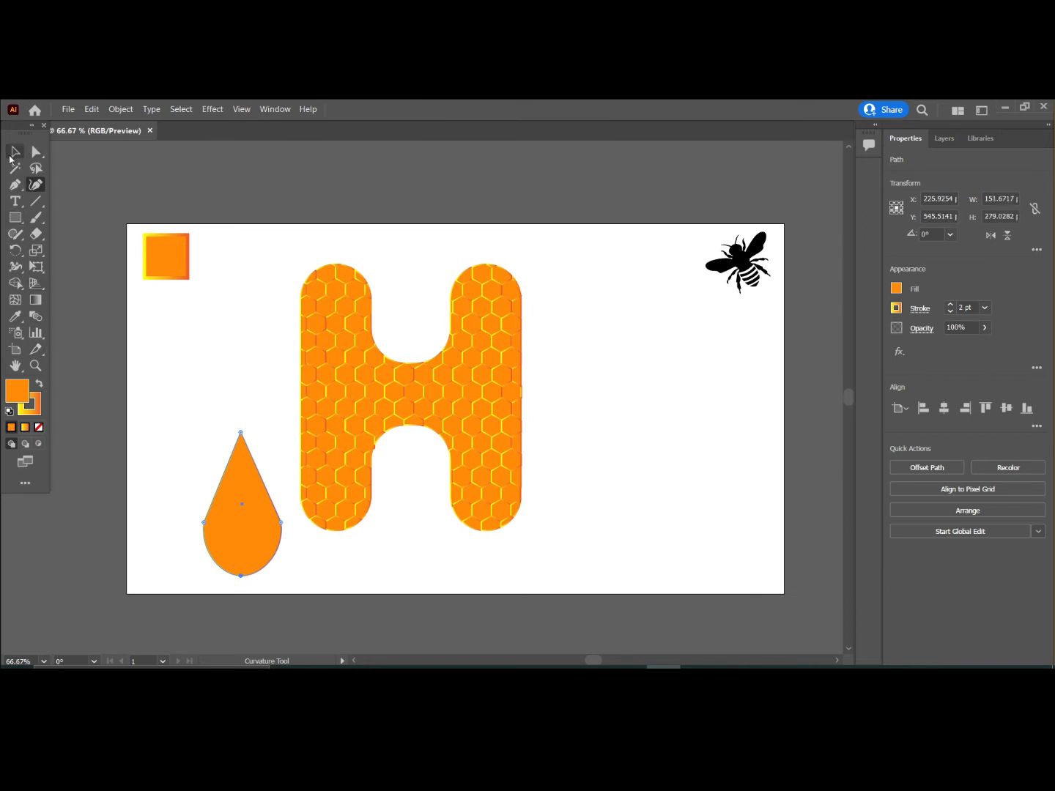
Step: Round off the drop's side corners with the Direct Selection tool, narrowing the shape to about 149 px
click(37, 151)
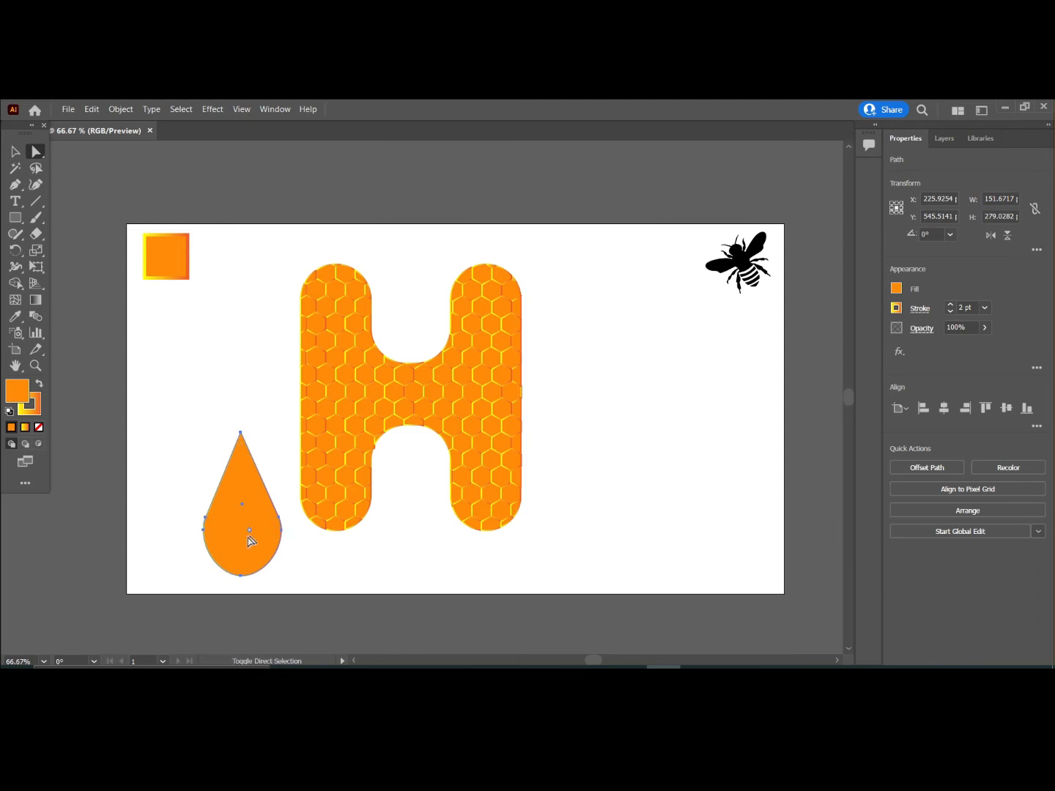
drag(249, 539, 205, 550)
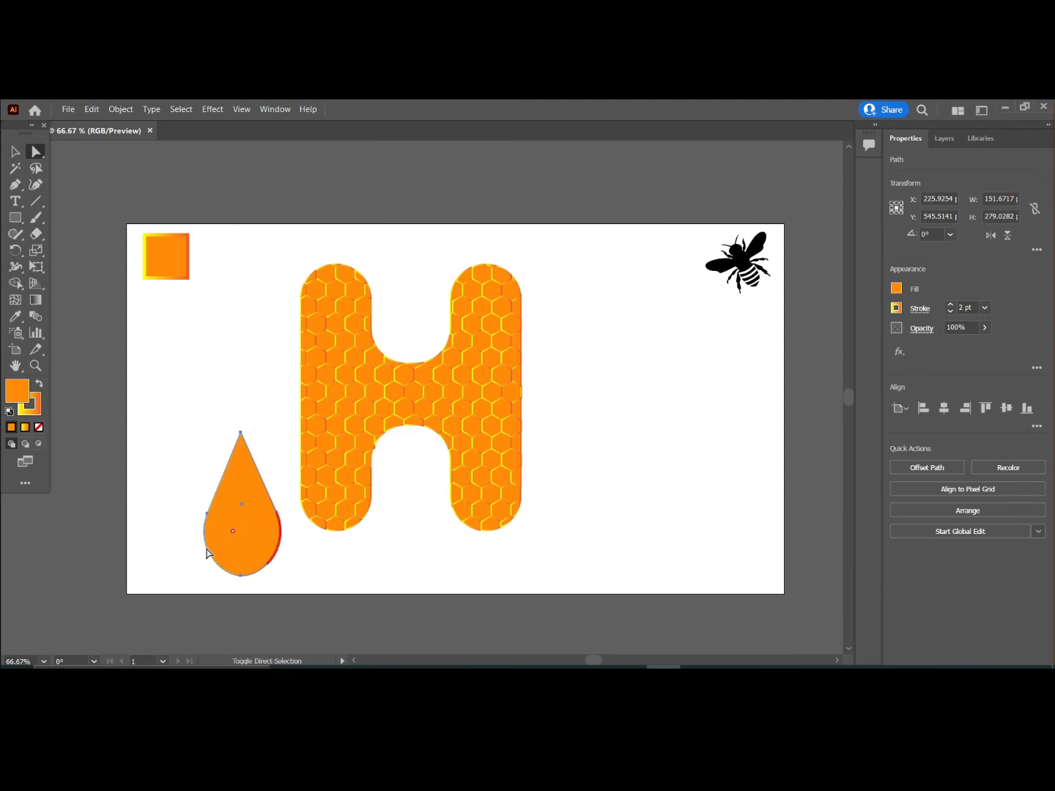
click(184, 385)
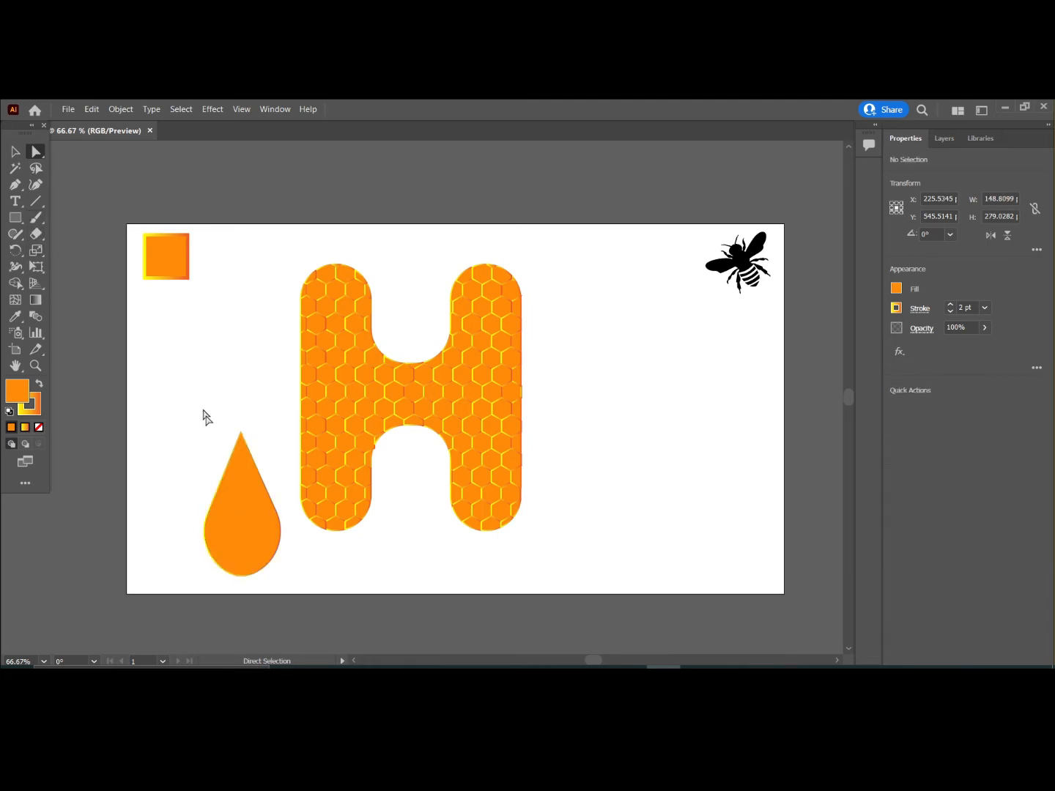
Step: Copy the sample square's orange fill and 6 pt gradient stroke to the drop with the Eyedropper, and shift the drop slightly up
click(228, 539)
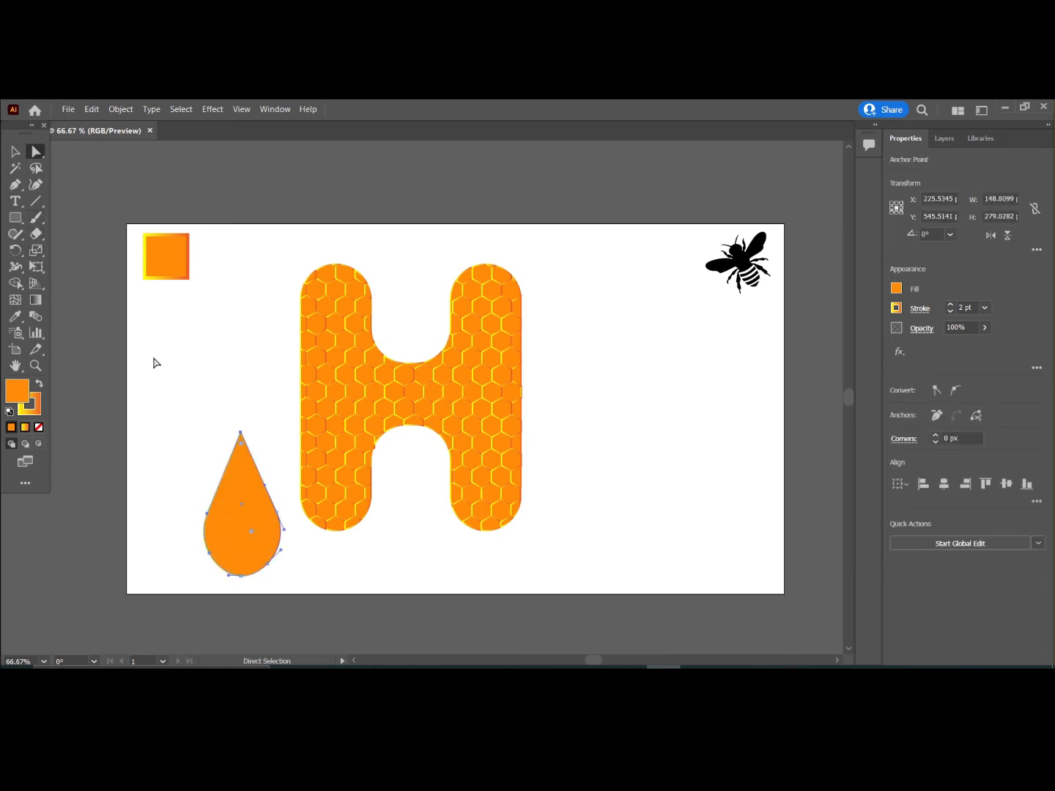
click(15, 151)
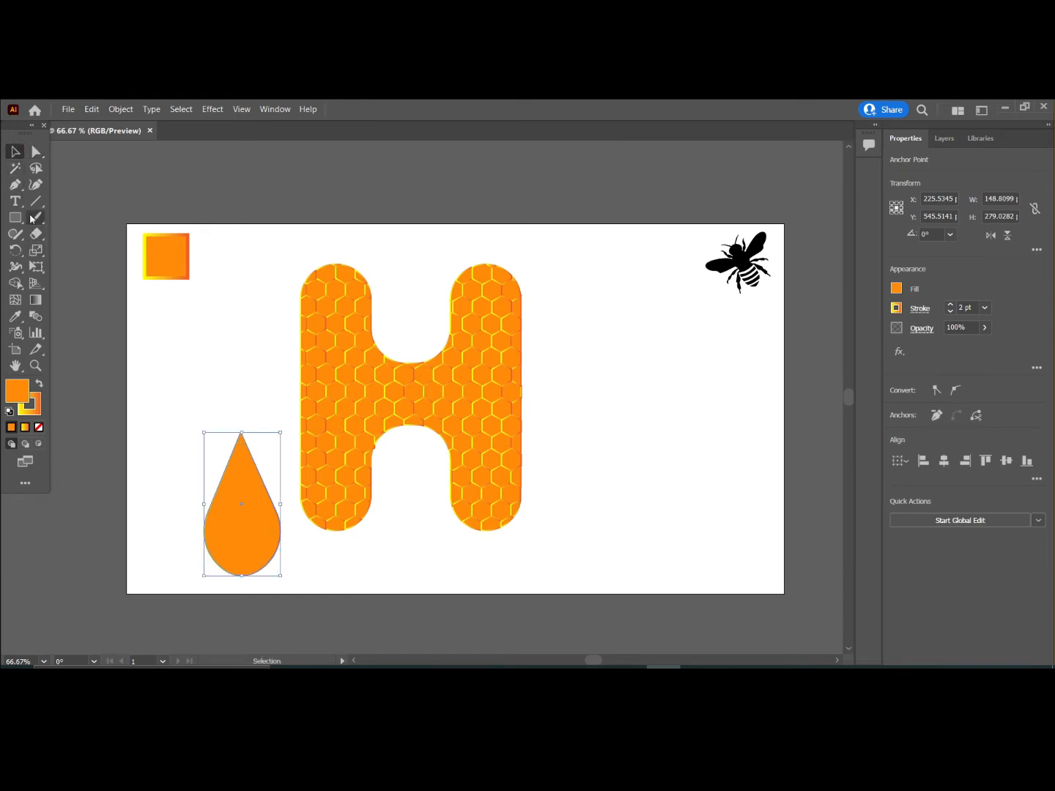
click(15, 316)
click(170, 244)
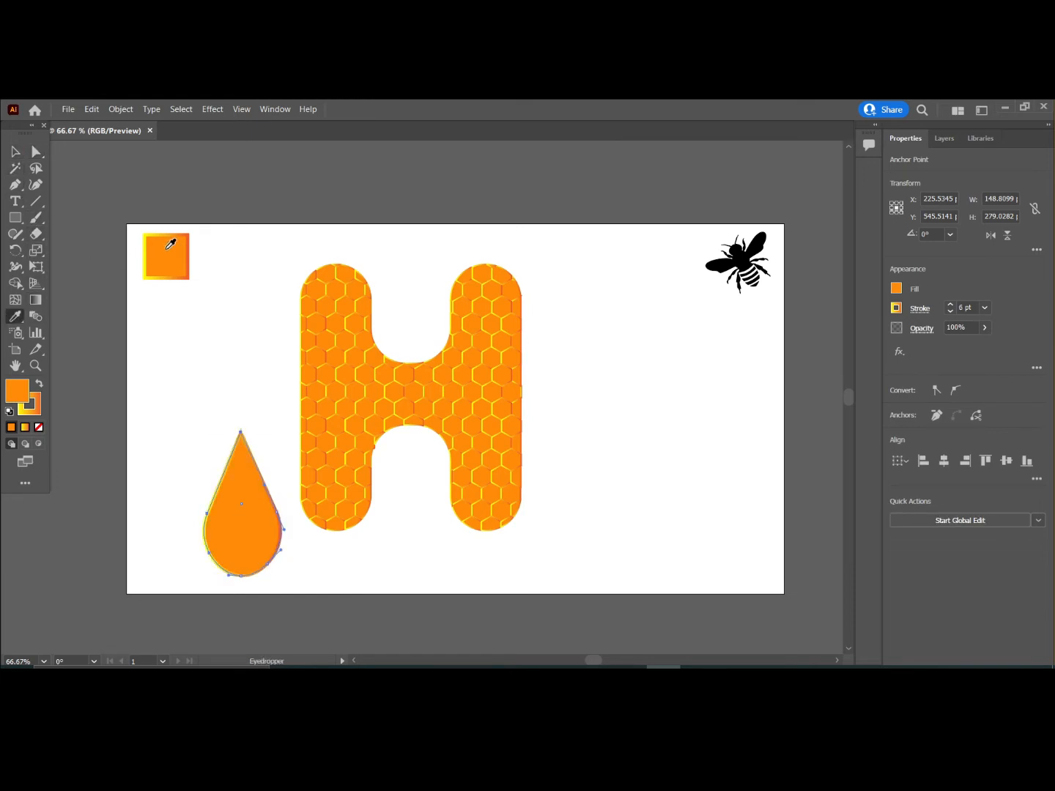
click(15, 151)
click(152, 372)
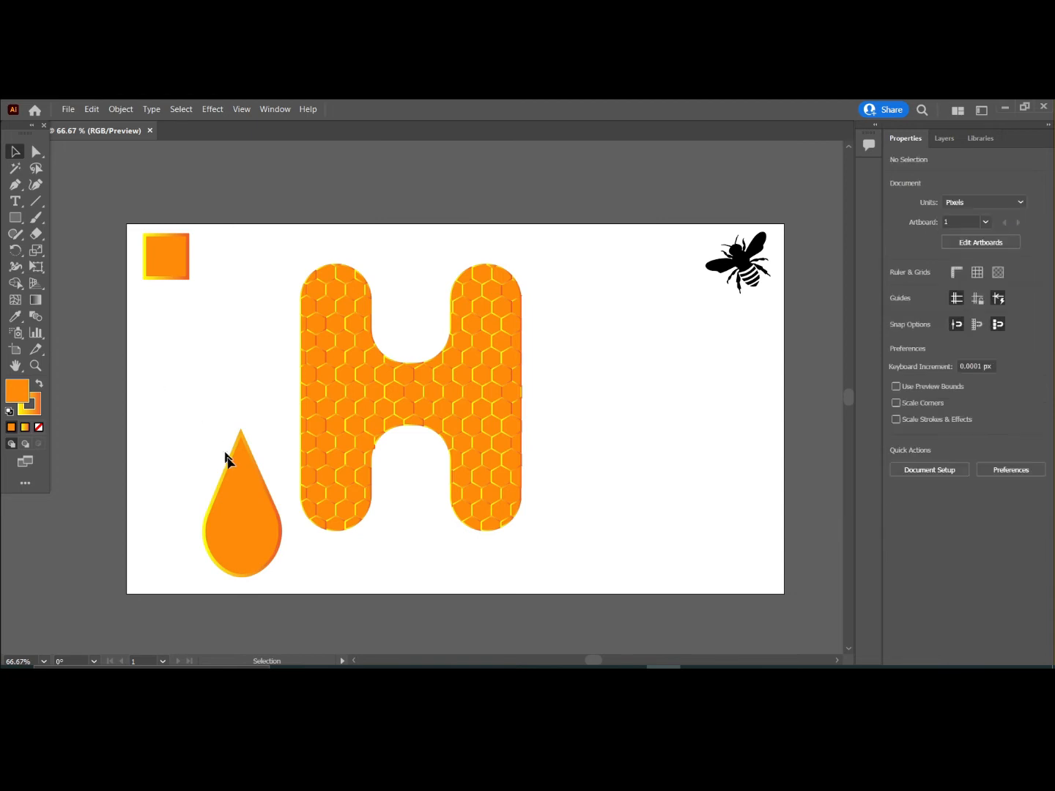
drag(253, 522, 249, 494)
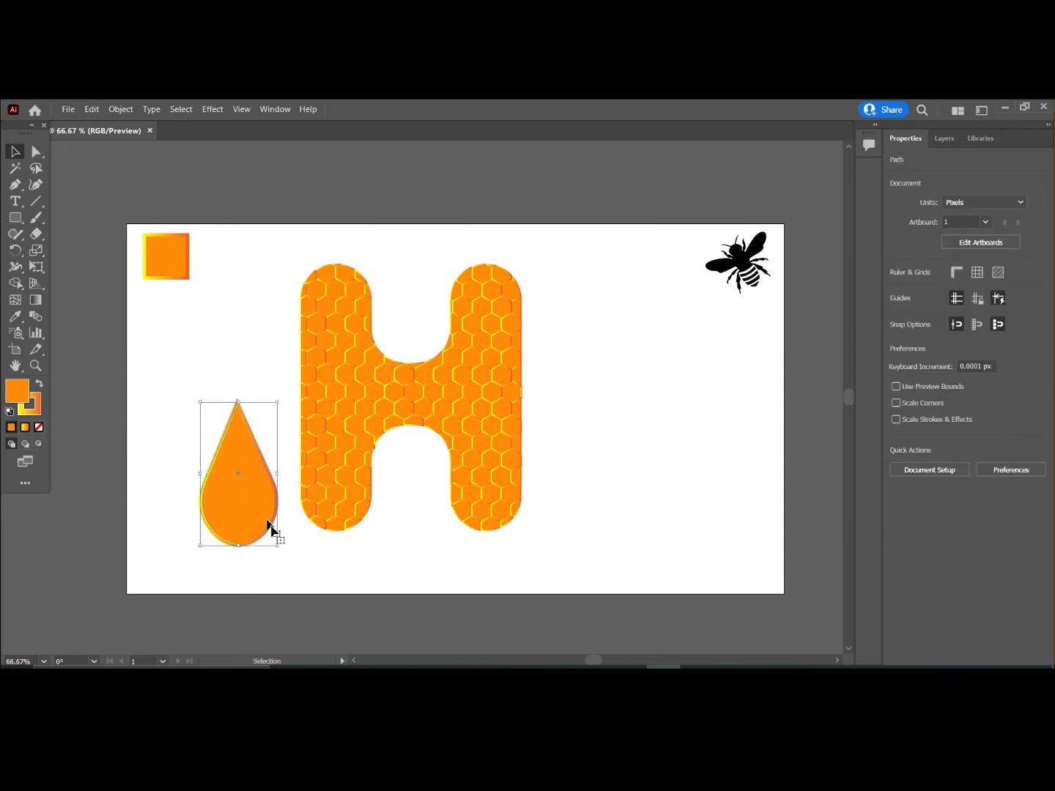
click(308, 564)
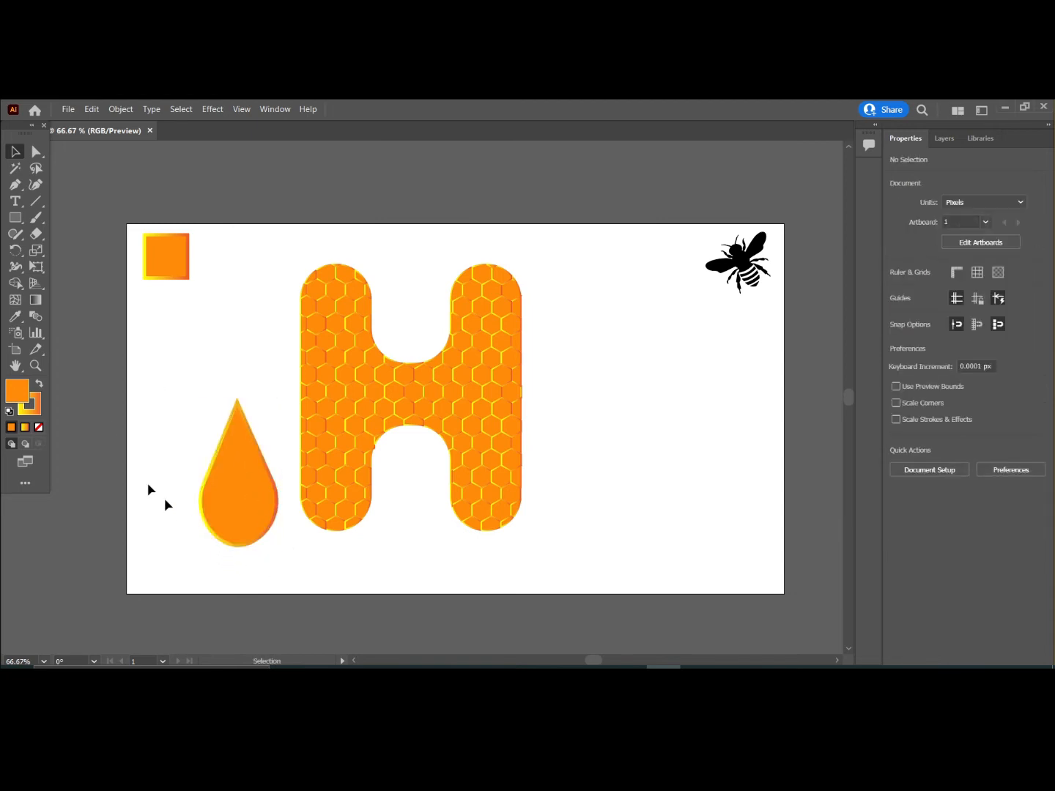
Step: Draw a short curved path about 39 × 59 px above the drop with the Pen tool and remove its fill
click(14, 185)
click(240, 360)
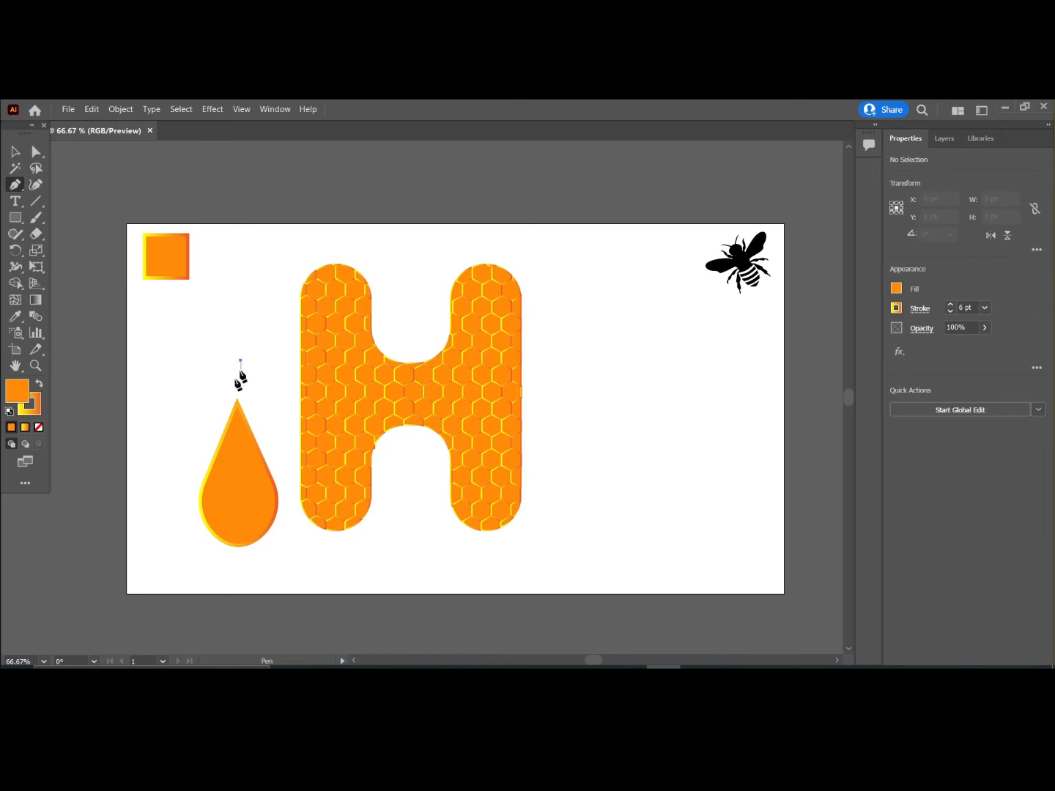
drag(222, 390, 194, 393)
click(15, 152)
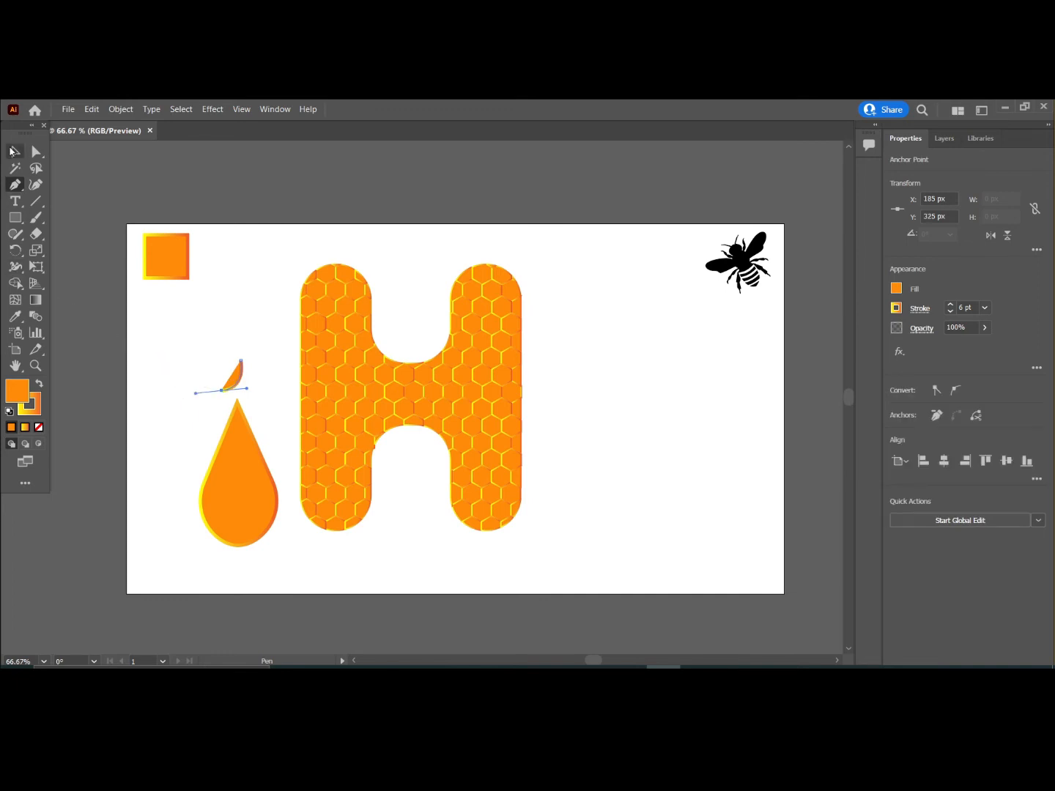
click(39, 426)
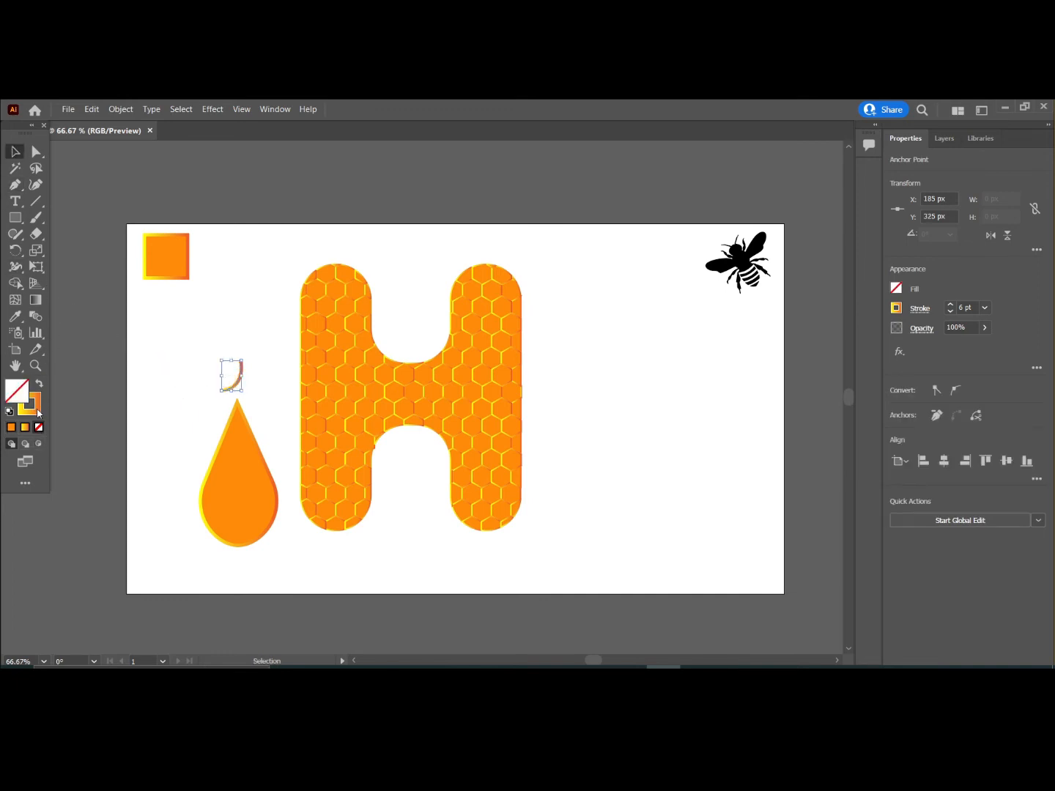
Step: Set the curved path's stroke to the solid light orange FFB14A
double_click(34, 407)
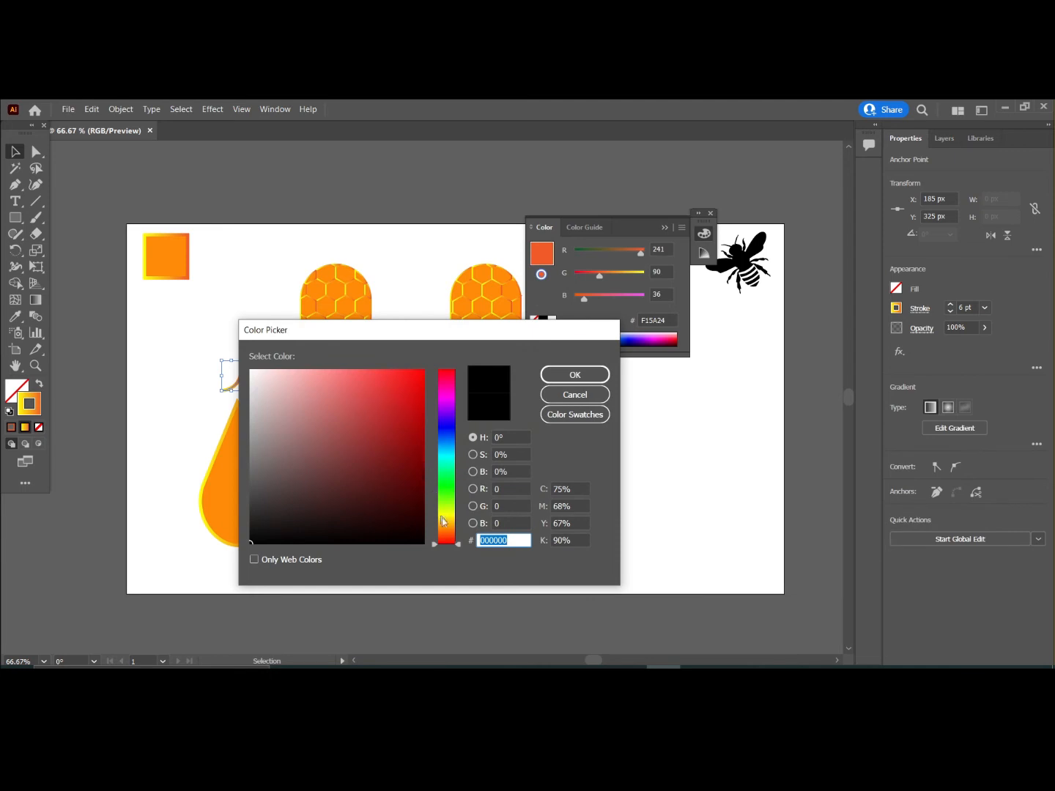
click(448, 524)
drag(446, 521, 450, 534)
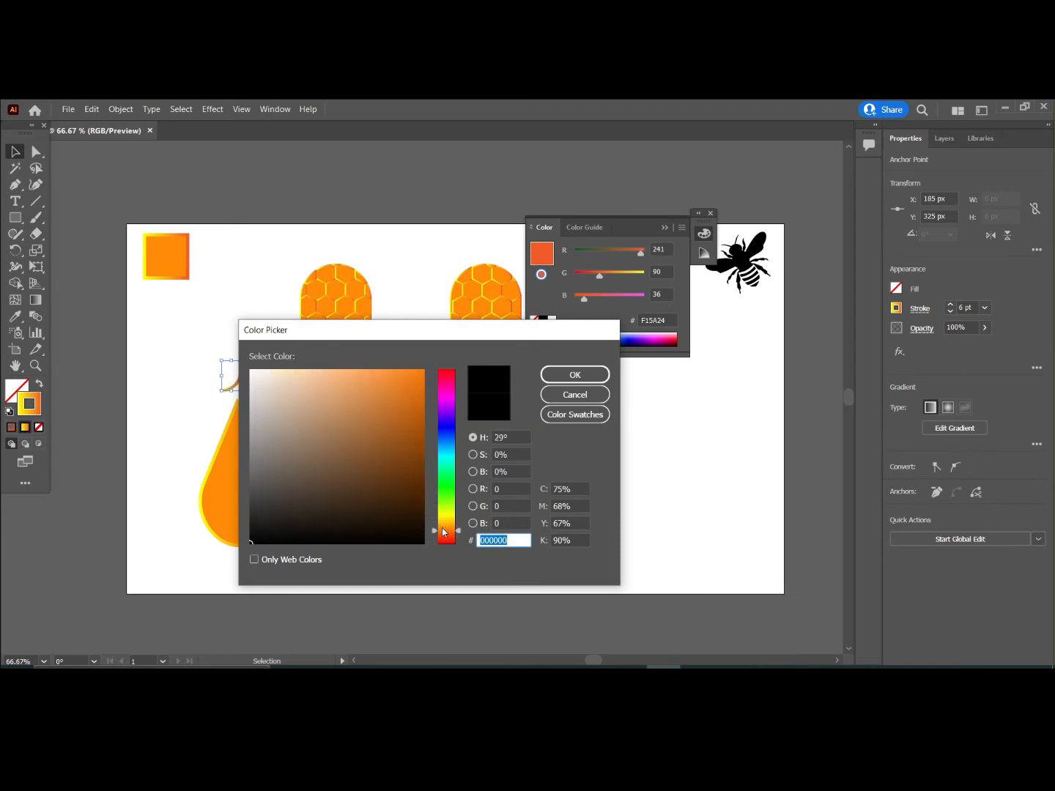
drag(371, 373, 381, 372)
click(571, 375)
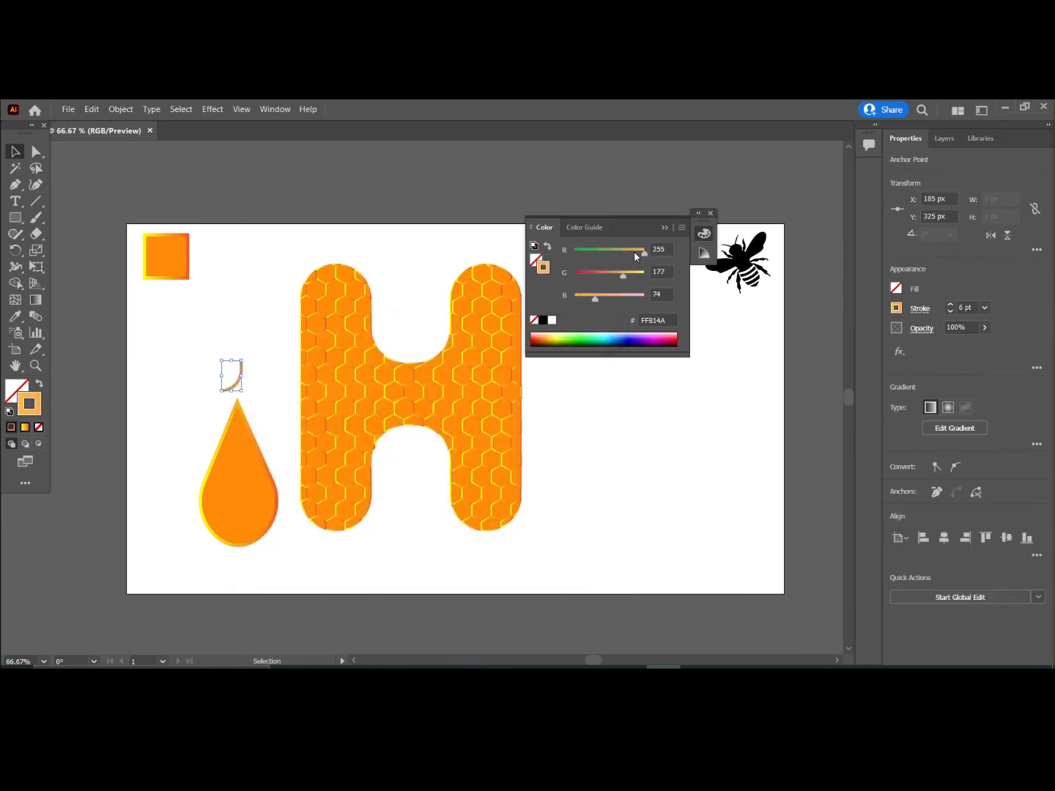
click(709, 214)
click(577, 443)
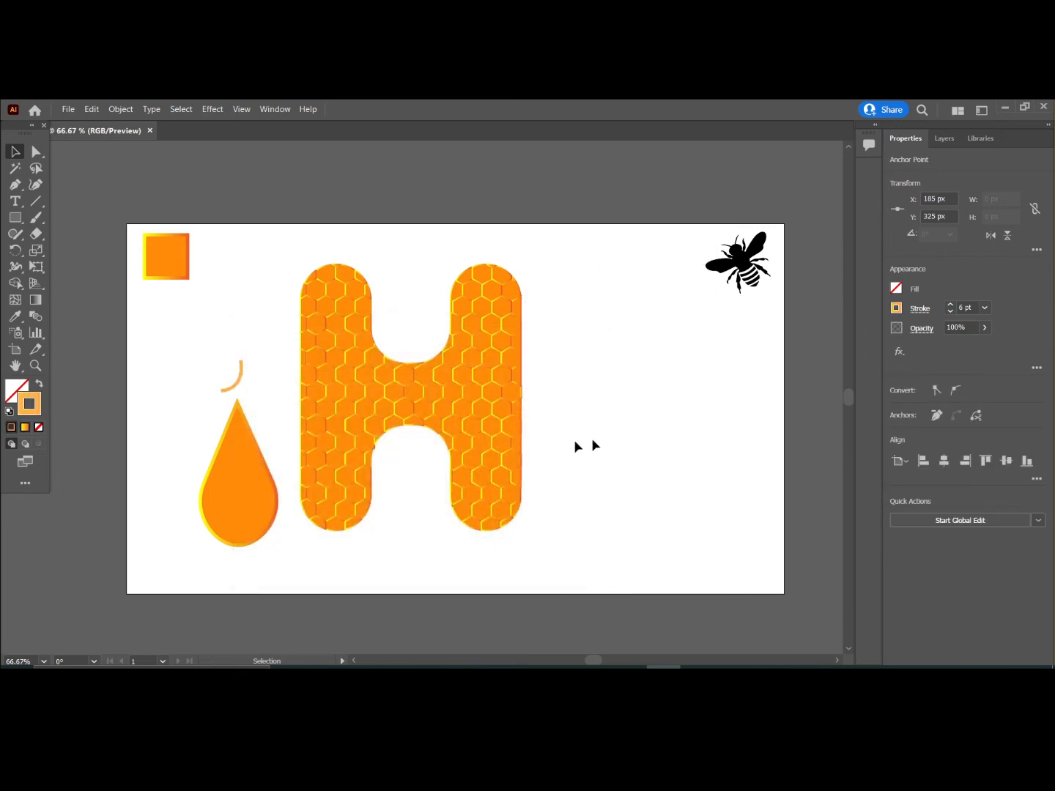
Step: Move the curved path into the lower right part of the drop and set its stroke to white, FFFFFF
click(232, 383)
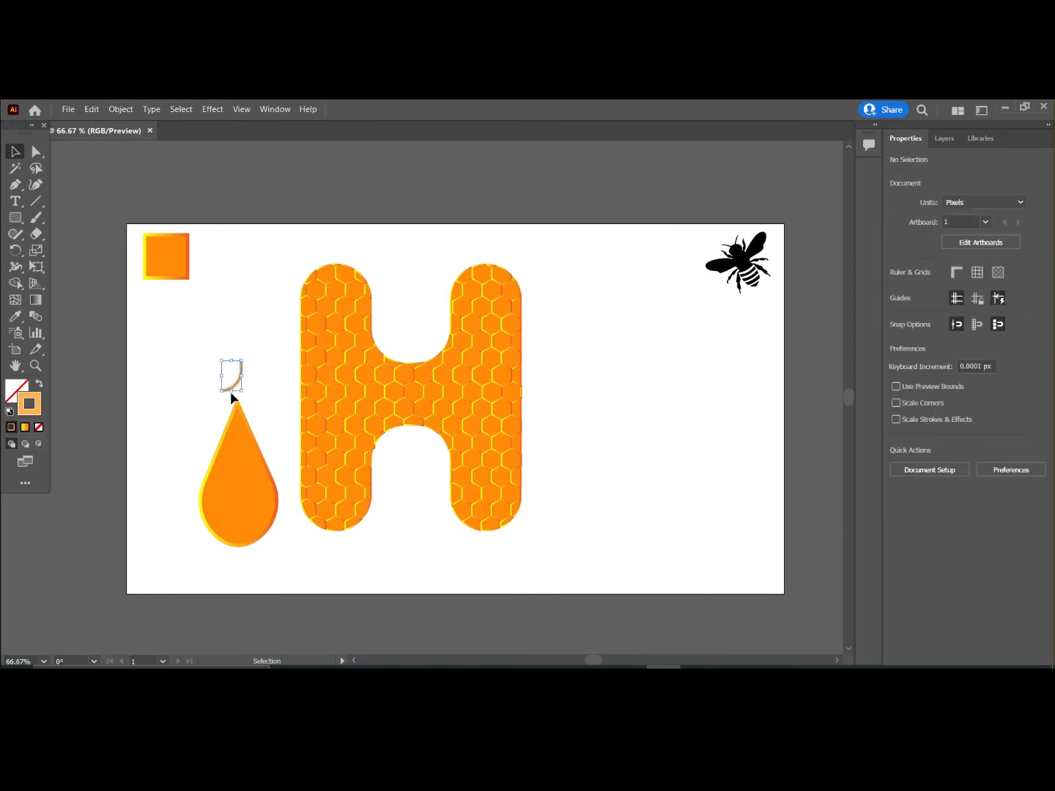
drag(237, 391, 259, 527)
double_click(31, 416)
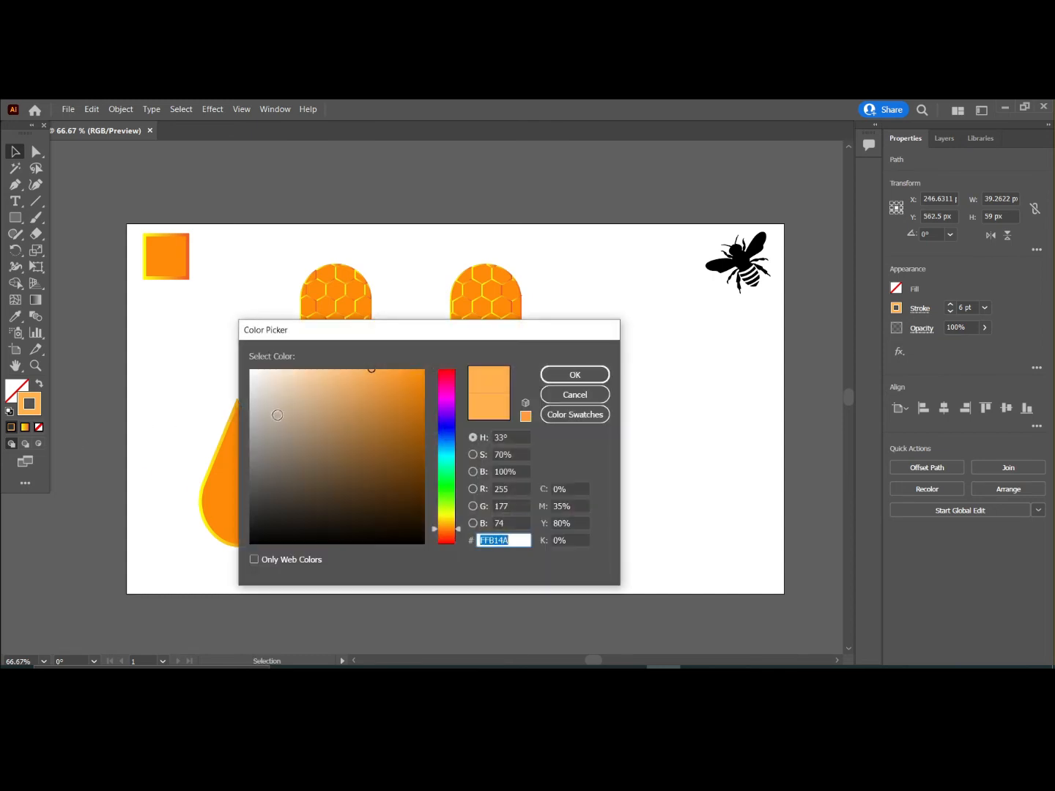
drag(275, 411, 249, 365)
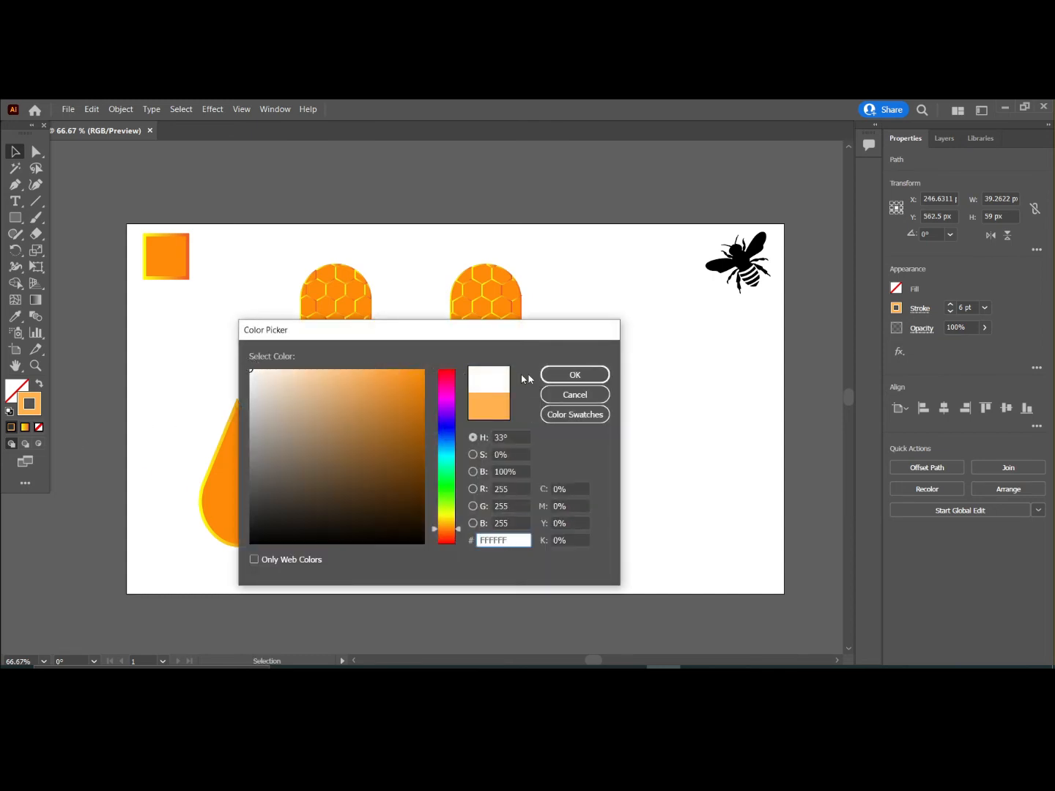
click(575, 375)
click(608, 429)
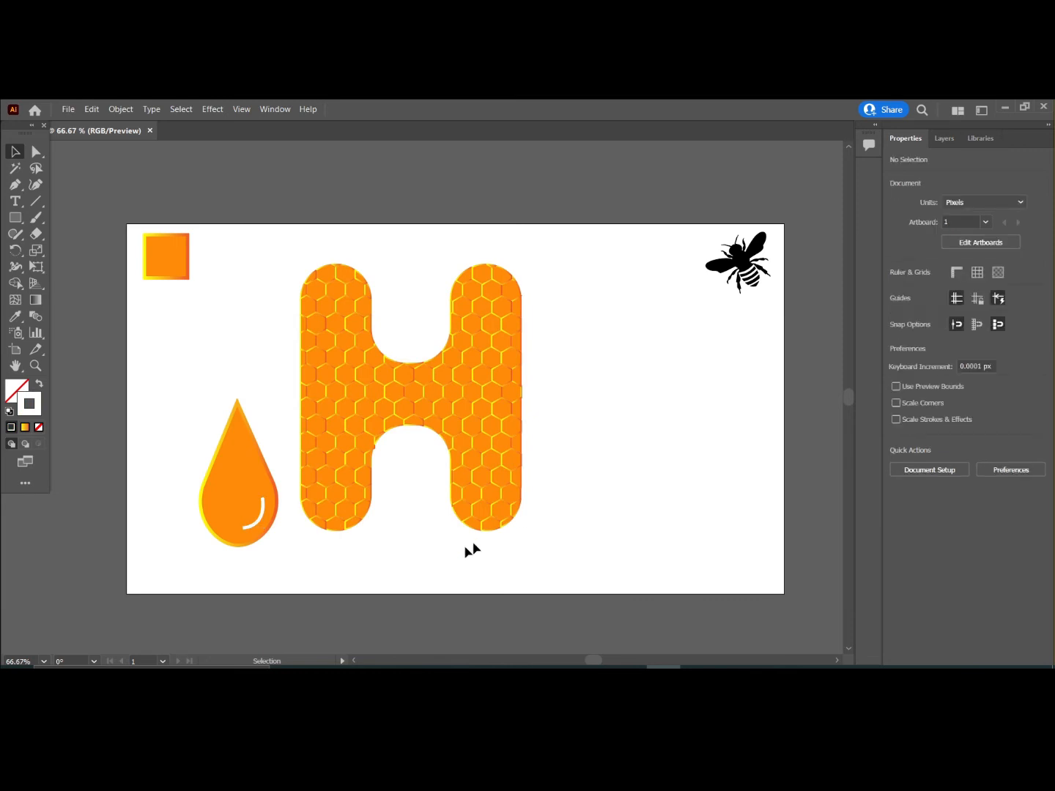
Step: Give the white highlight's stroke round caps and a round join
click(255, 529)
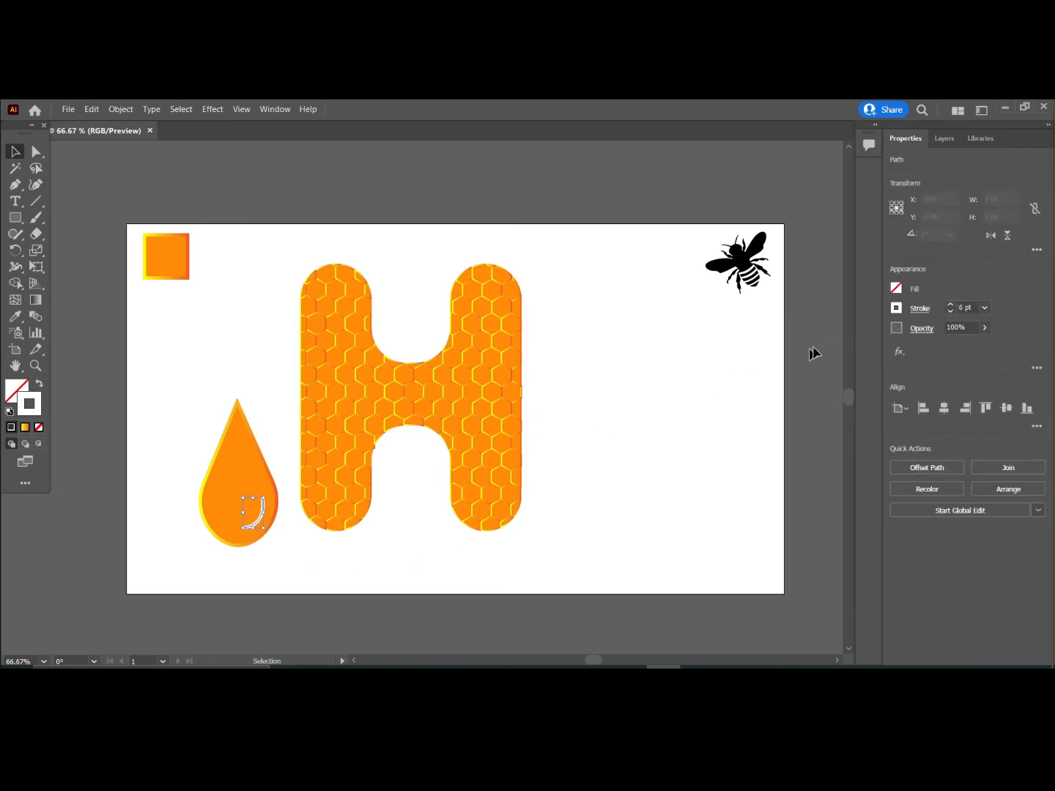
click(920, 310)
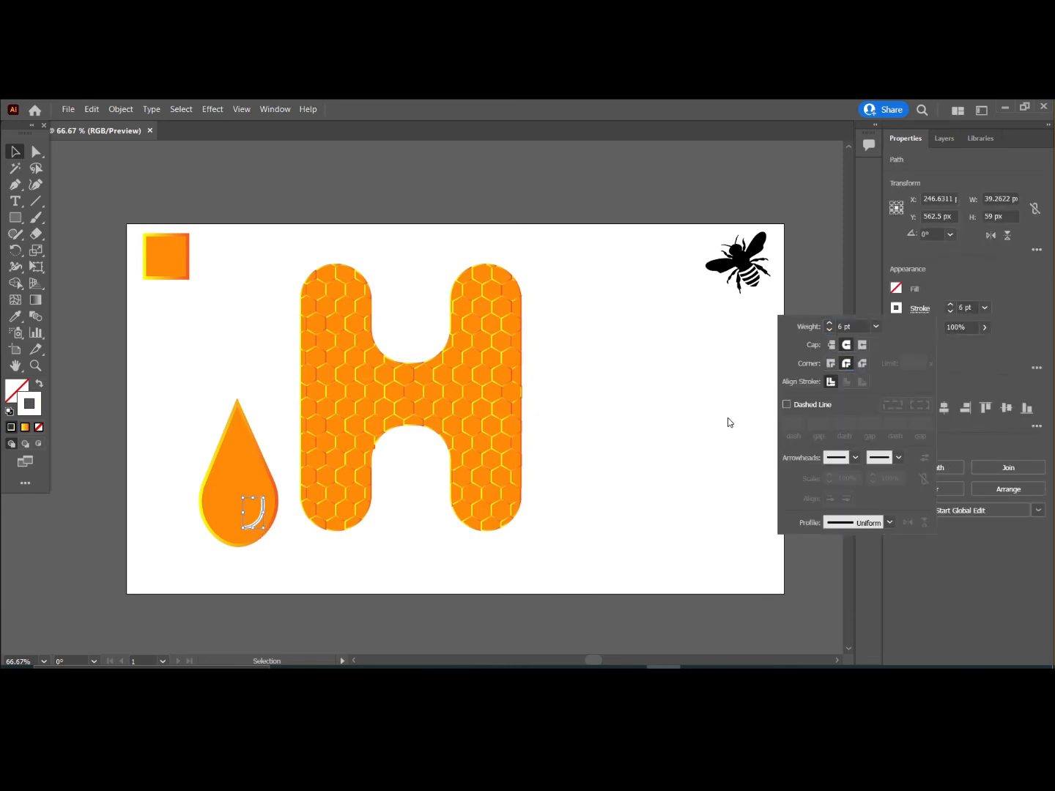
key(Escape)
click(446, 567)
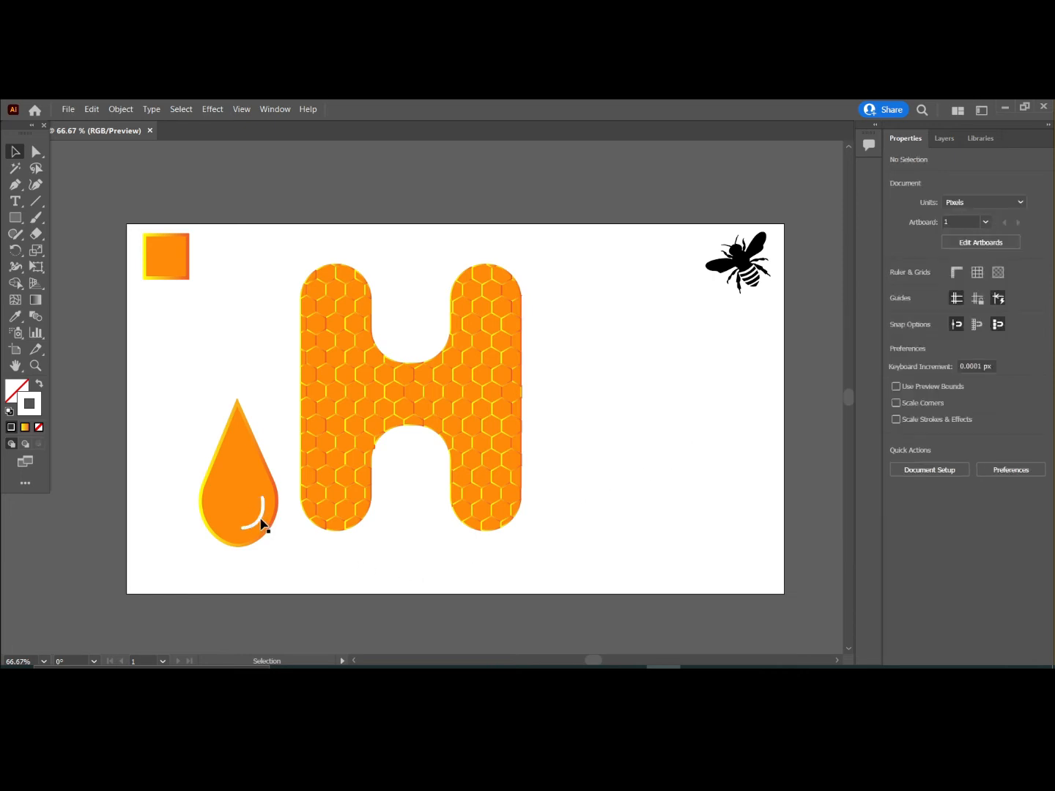
Step: Lower the white highlight's opacity to 82%
click(261, 524)
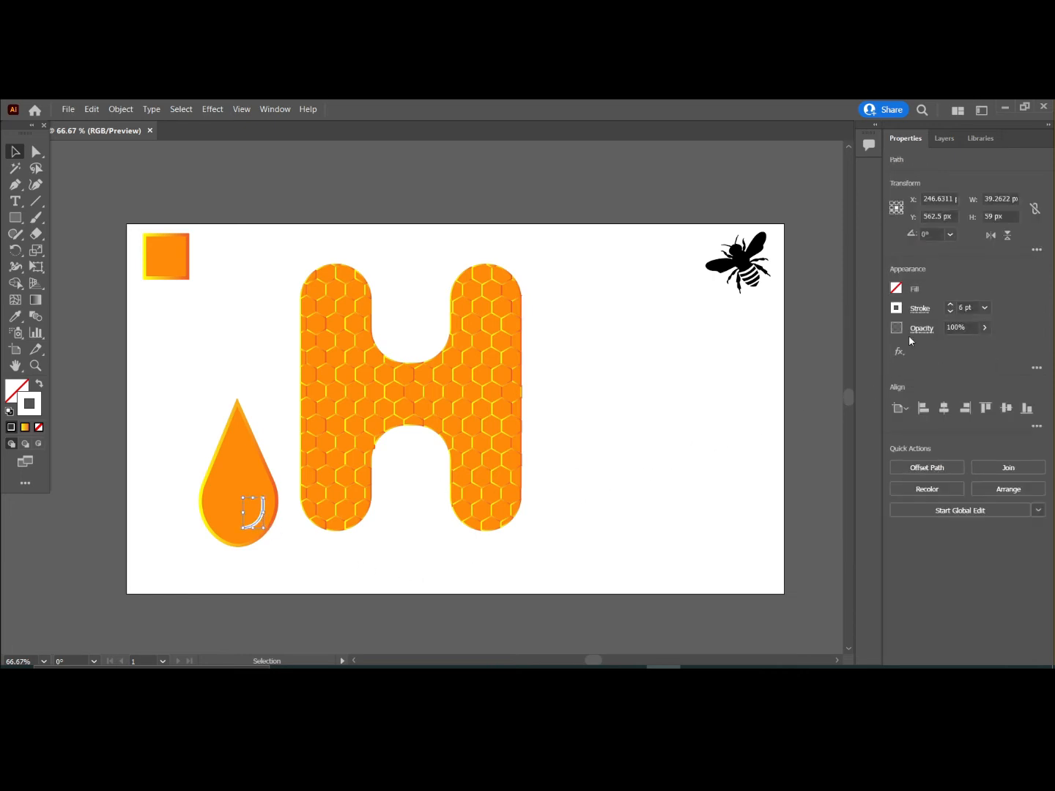
click(985, 327)
drag(983, 345, 979, 350)
click(651, 473)
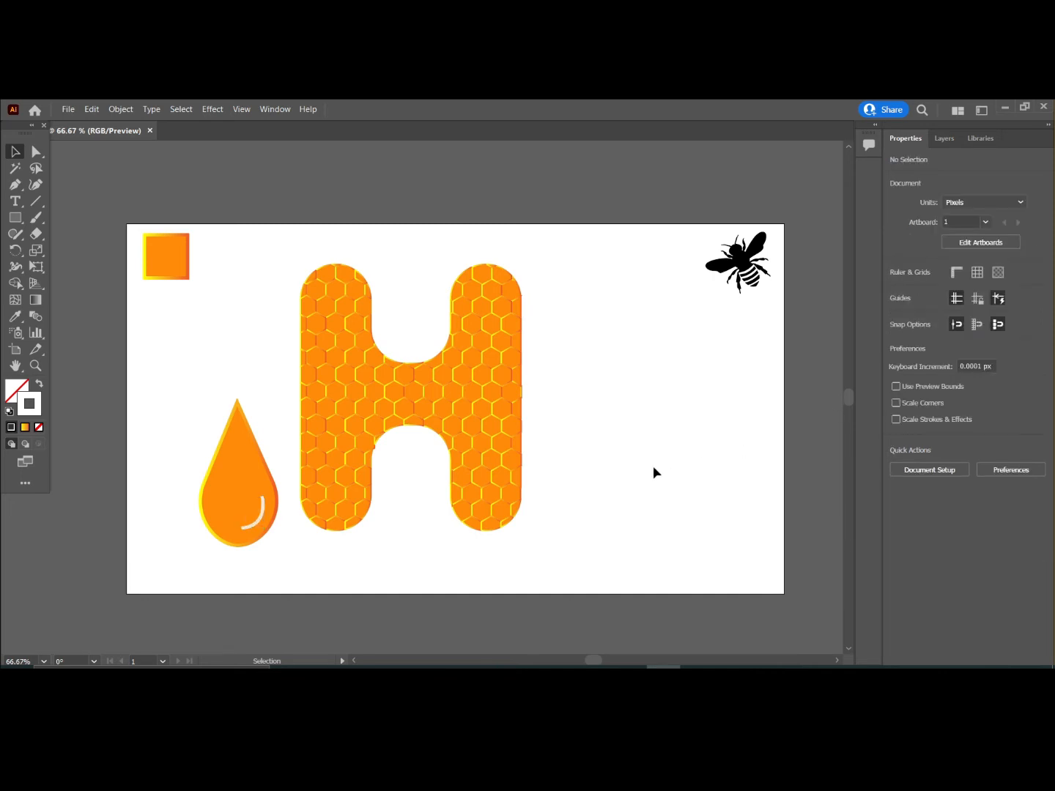
click(257, 524)
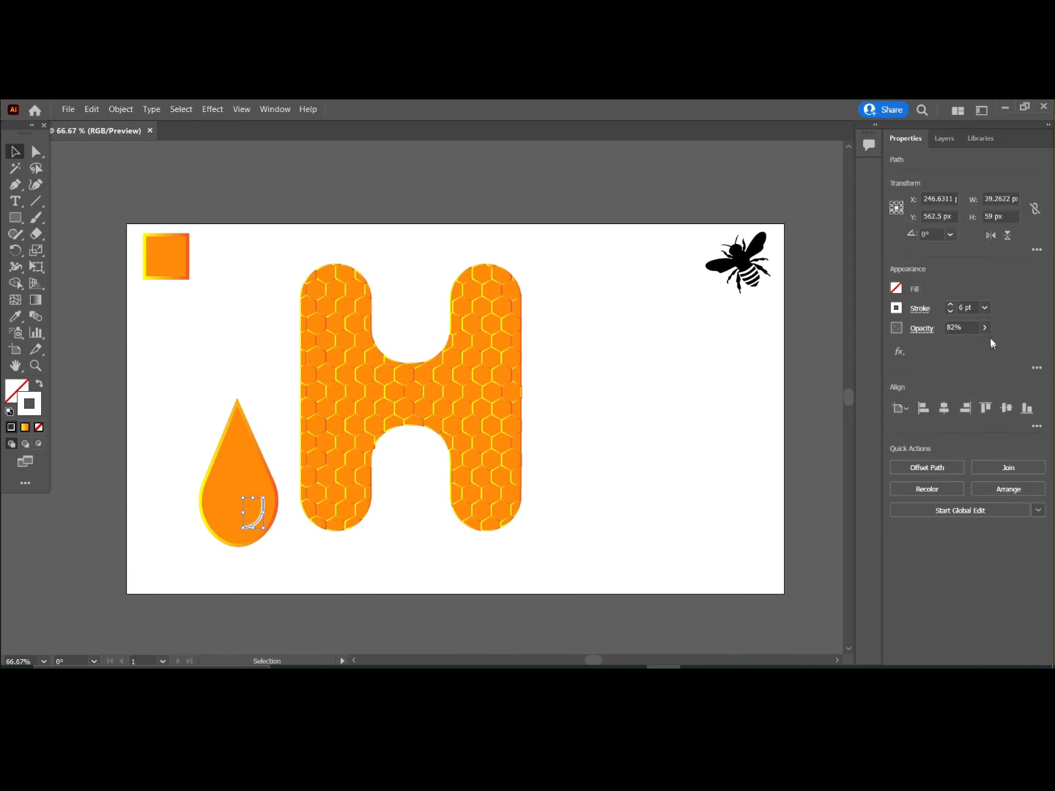
click(984, 327)
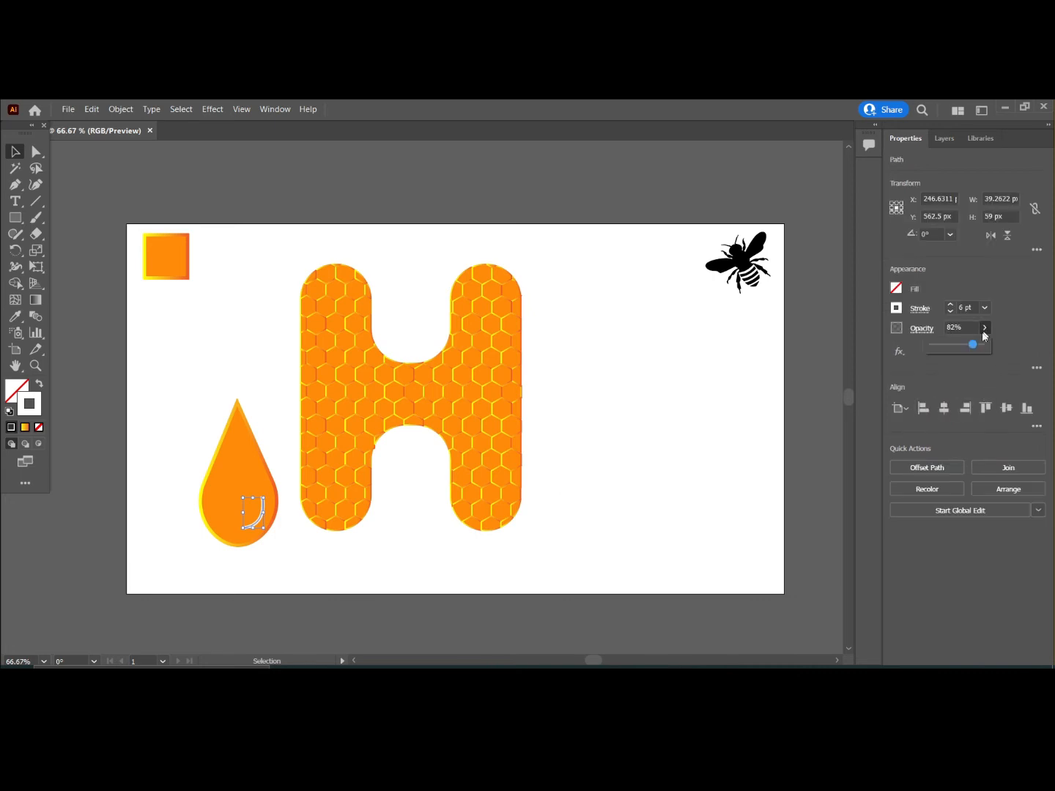
click(673, 507)
Step: Group the honey drop with its white highlight
drag(183, 406, 281, 558)
right_click(680, 369)
click(713, 438)
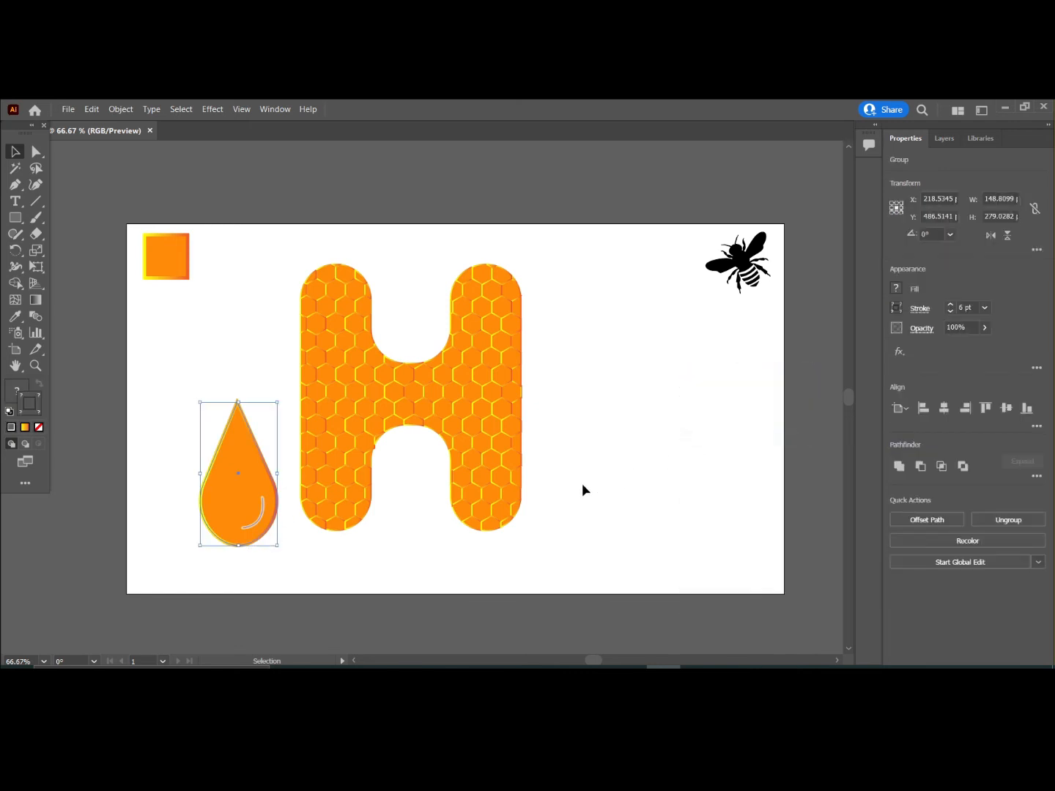
Step: Scale the drop group to about 41 × 77 px at the bottom of the H's left stem and set its stroke to 2 pt
drag(242, 507, 331, 555)
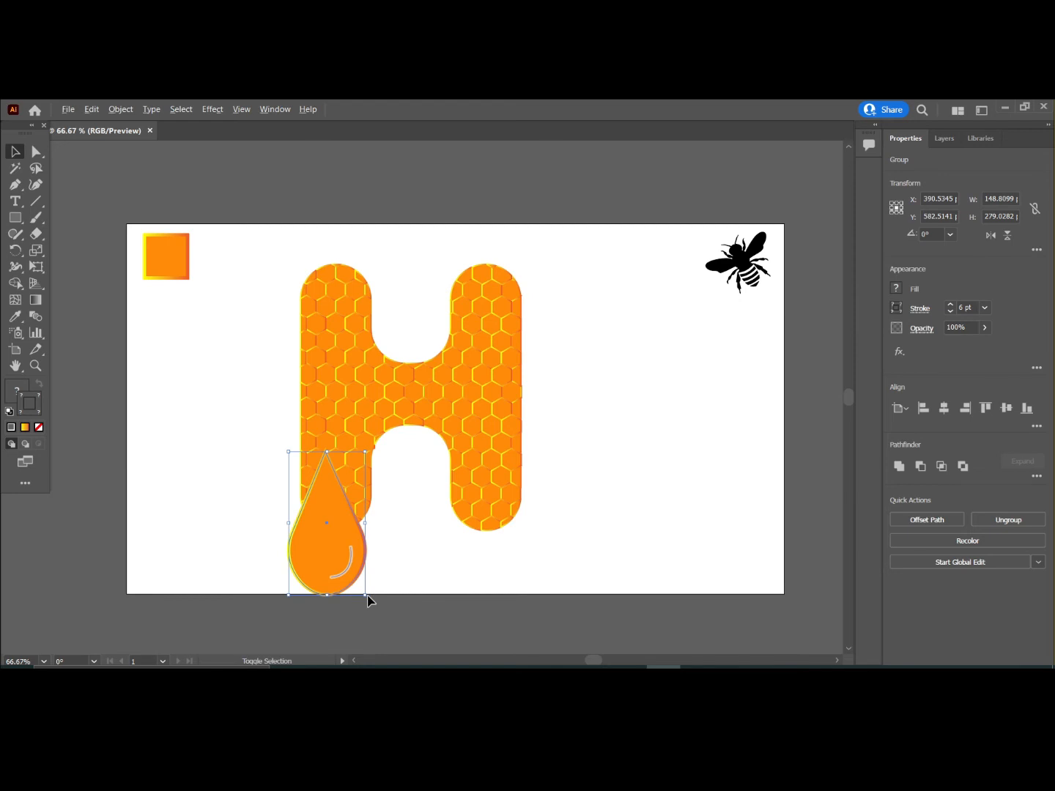
drag(369, 599, 326, 543)
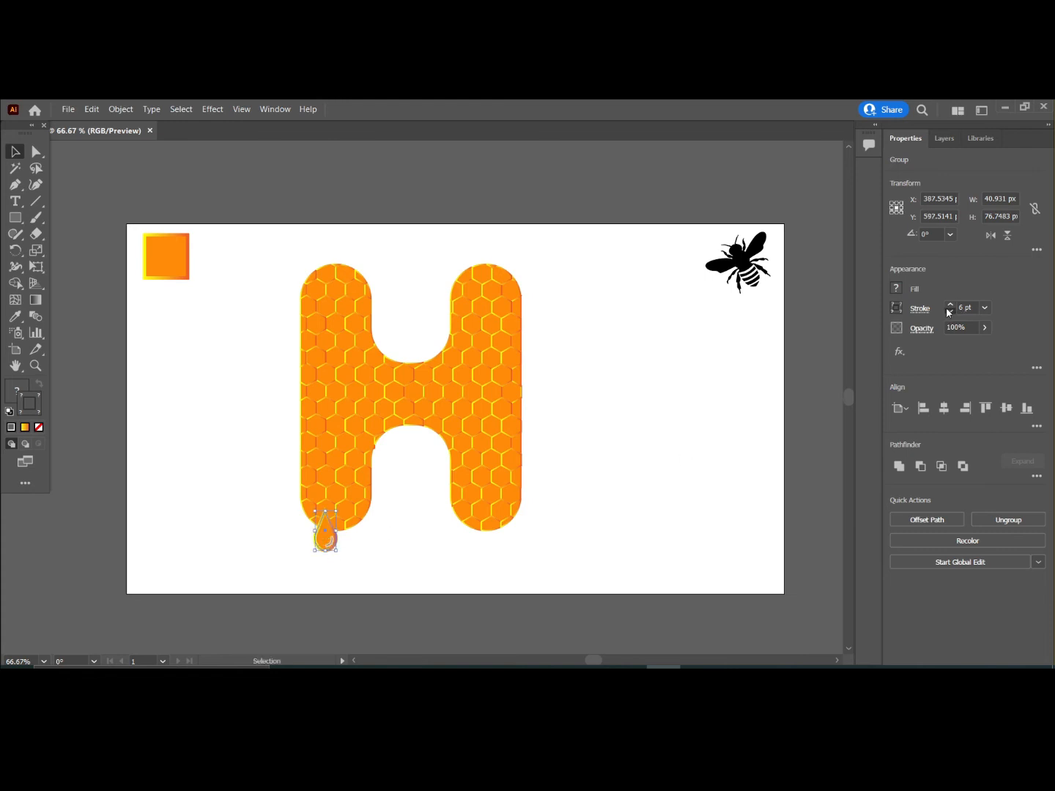
key(ctrl+z)
click(707, 485)
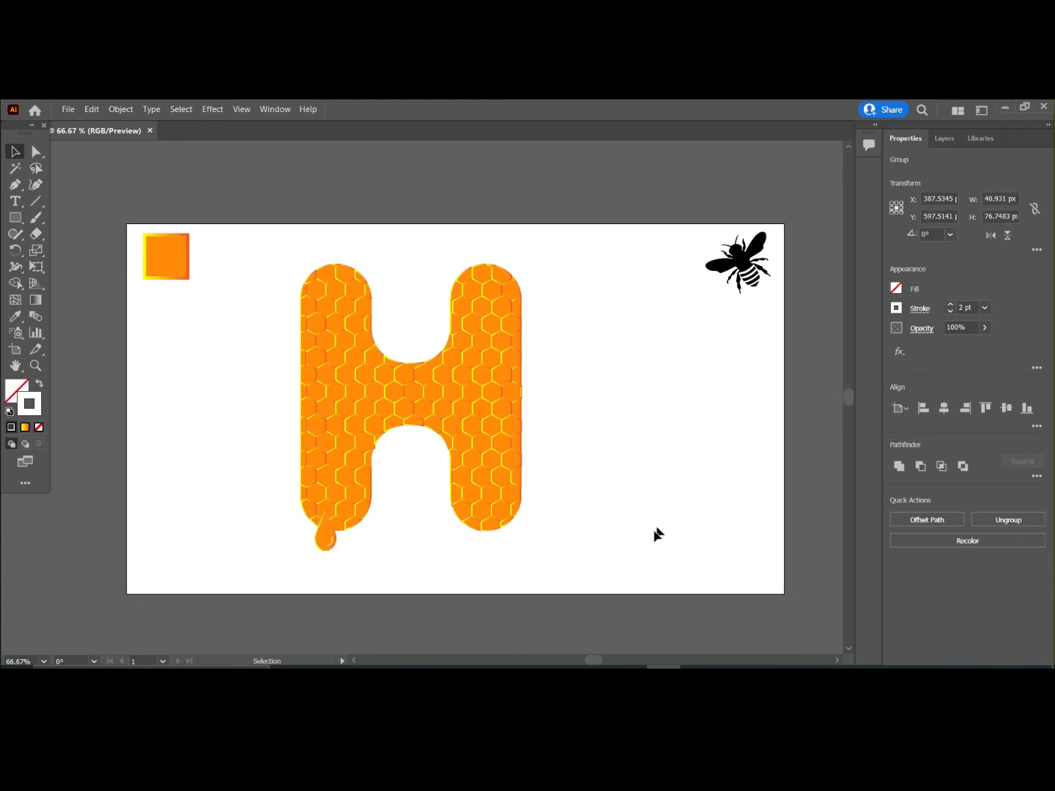
Step: Send the drop group to the back and move it slightly down and left so it hangs from the H's left stem
click(321, 544)
right_click(405, 497)
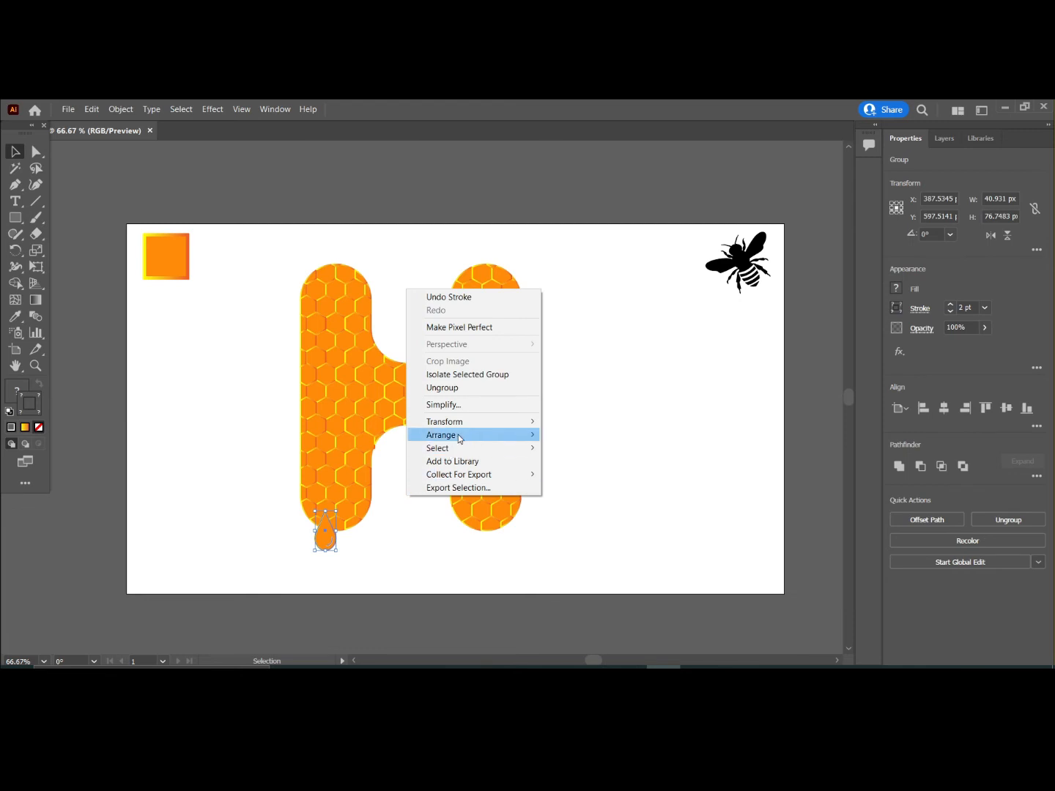
mouse_move(458, 435)
click(642, 475)
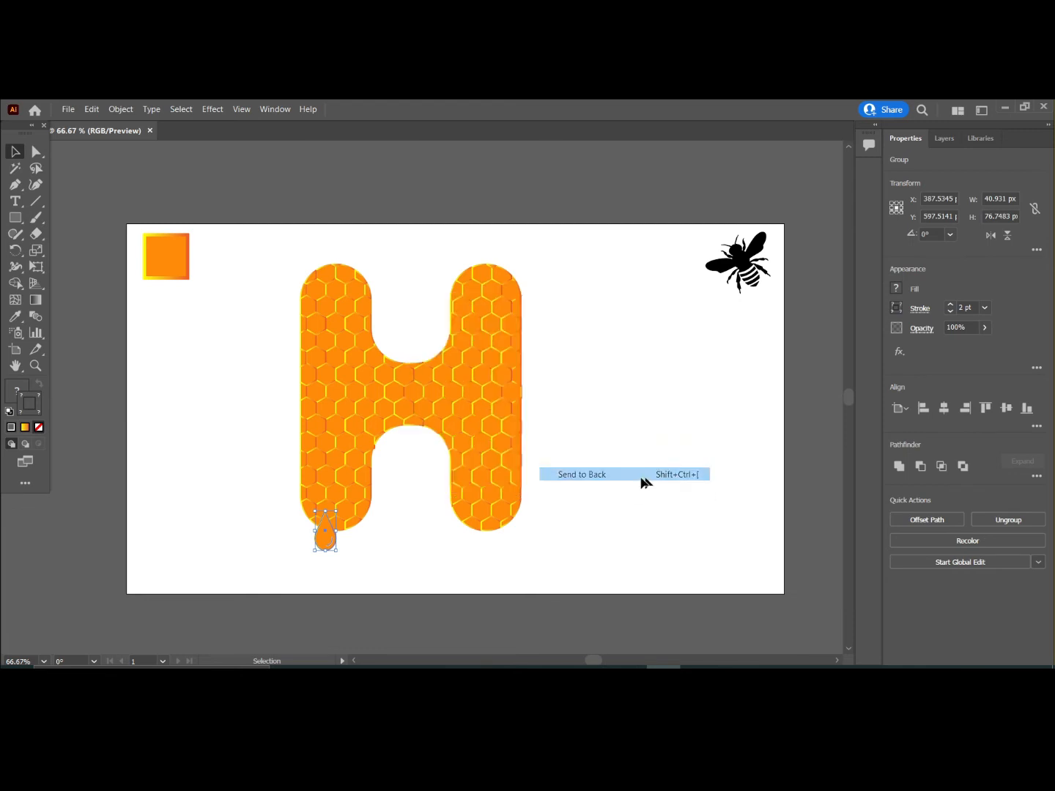
click(404, 558)
drag(328, 545, 324, 556)
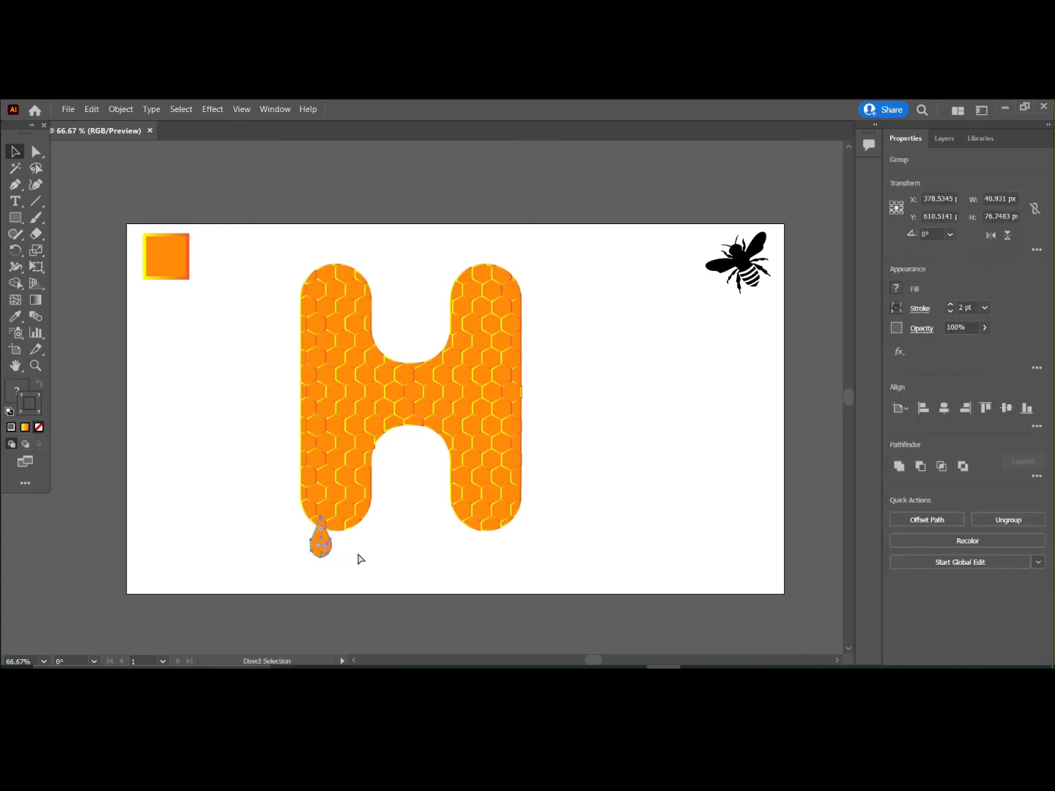
Step: Duplicate the honey drop group, scale the copy to about 32 × 61 px and place it beside the original on the left stem
key(ctrl+c)
key(ctrl+v)
drag(424, 408, 340, 560)
drag(331, 530, 331, 531)
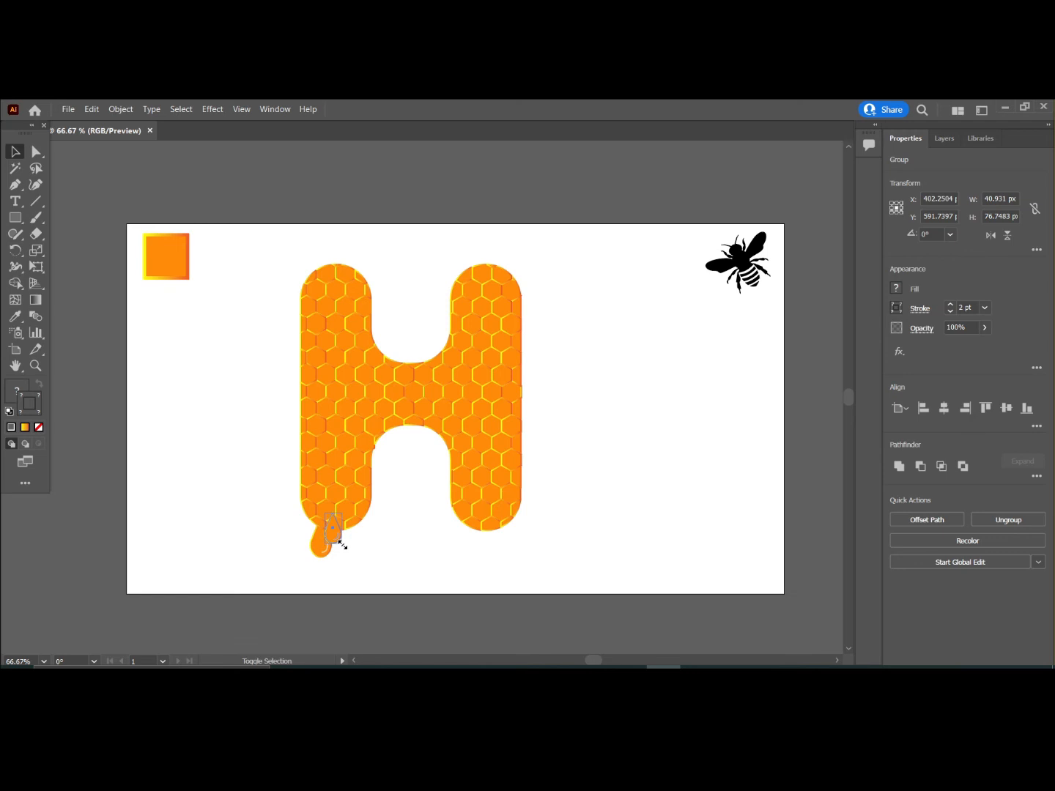
click(370, 545)
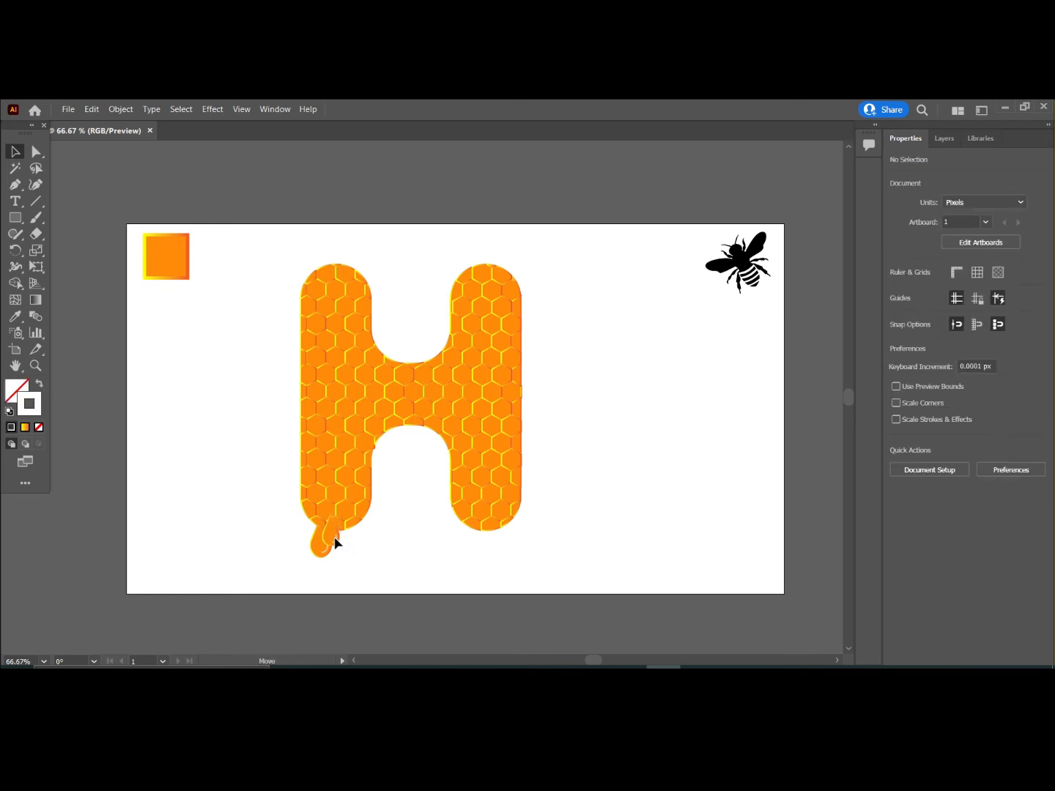
Step: Send the smaller honey drop behind the H and the larger drop
click(339, 542)
right_click(399, 521)
mouse_move(438, 459)
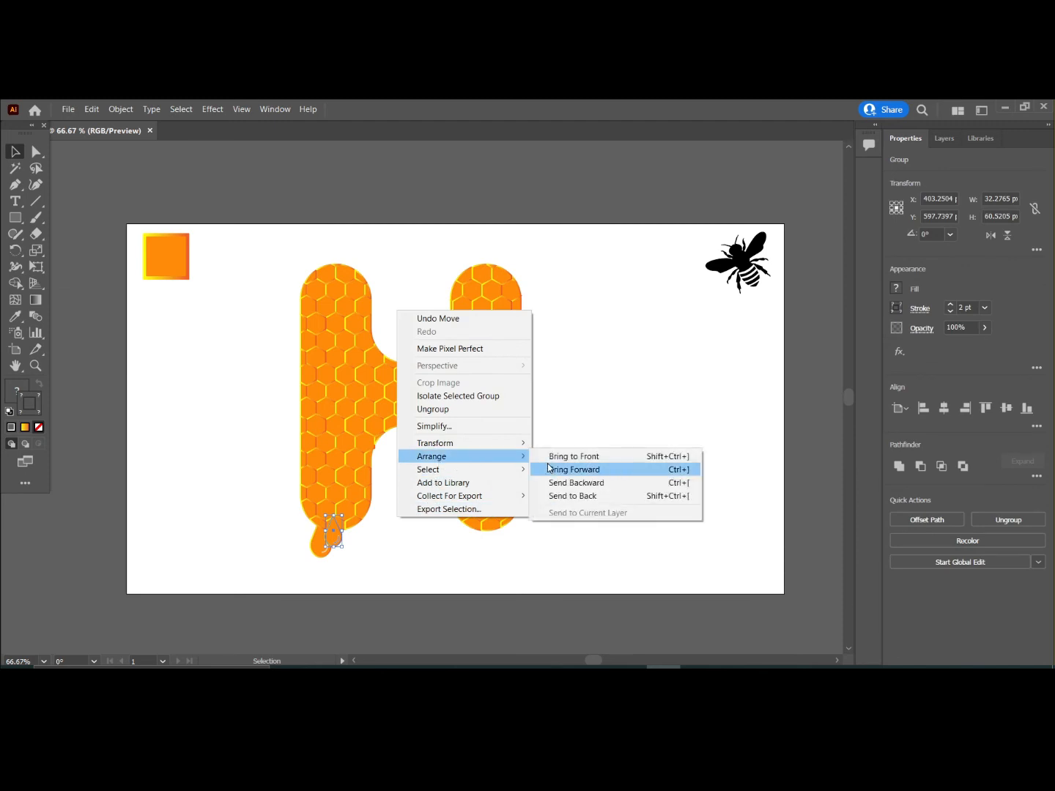
click(572, 496)
click(436, 565)
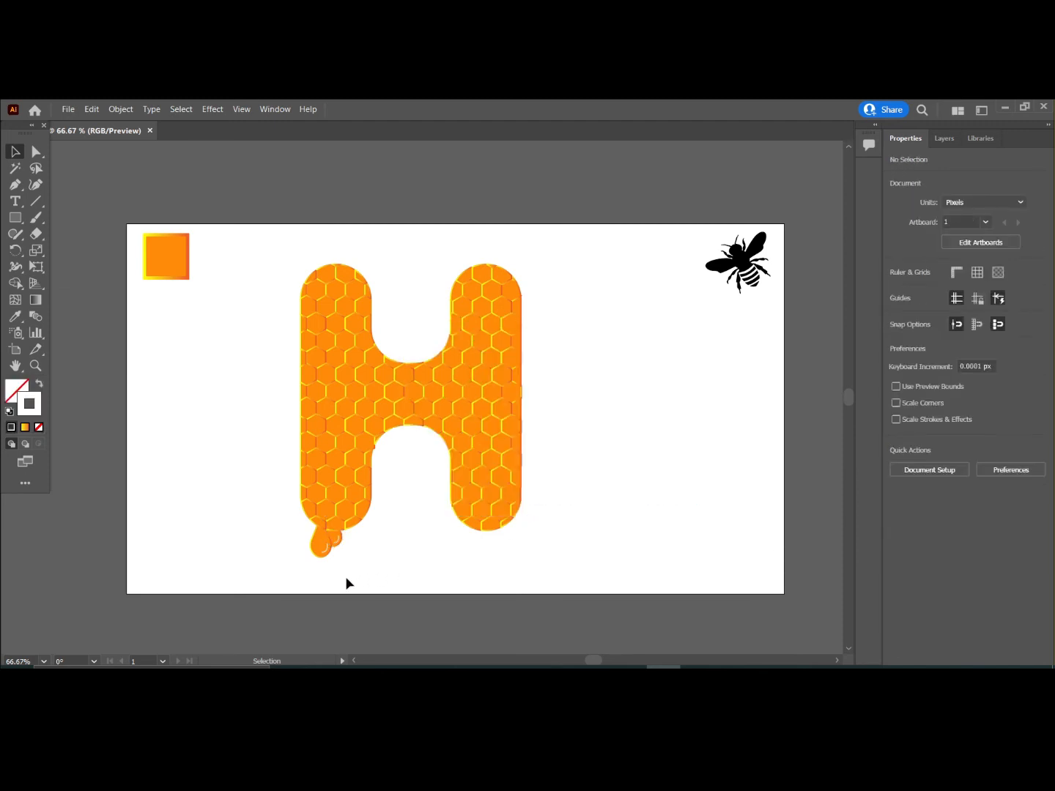
Step: Group the two honey drops and place a copy of the pair at the bottom of the H's right stem
drag(297, 543, 349, 568)
right_click(386, 518)
click(429, 413)
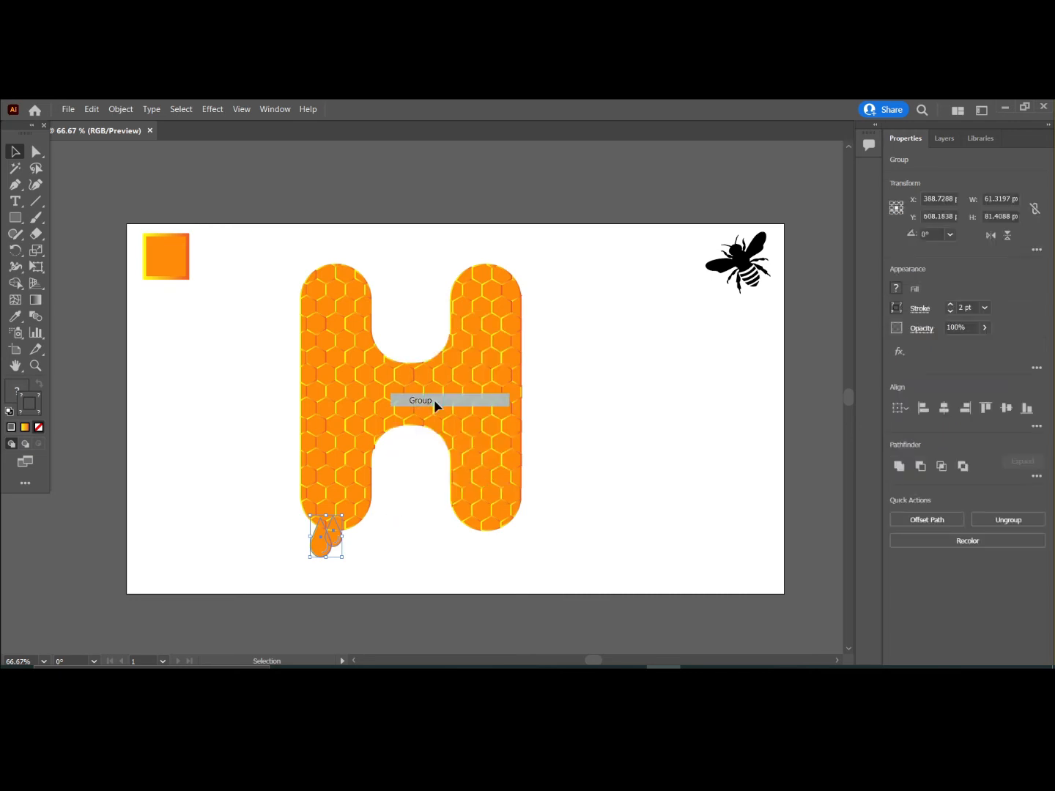
key(v)
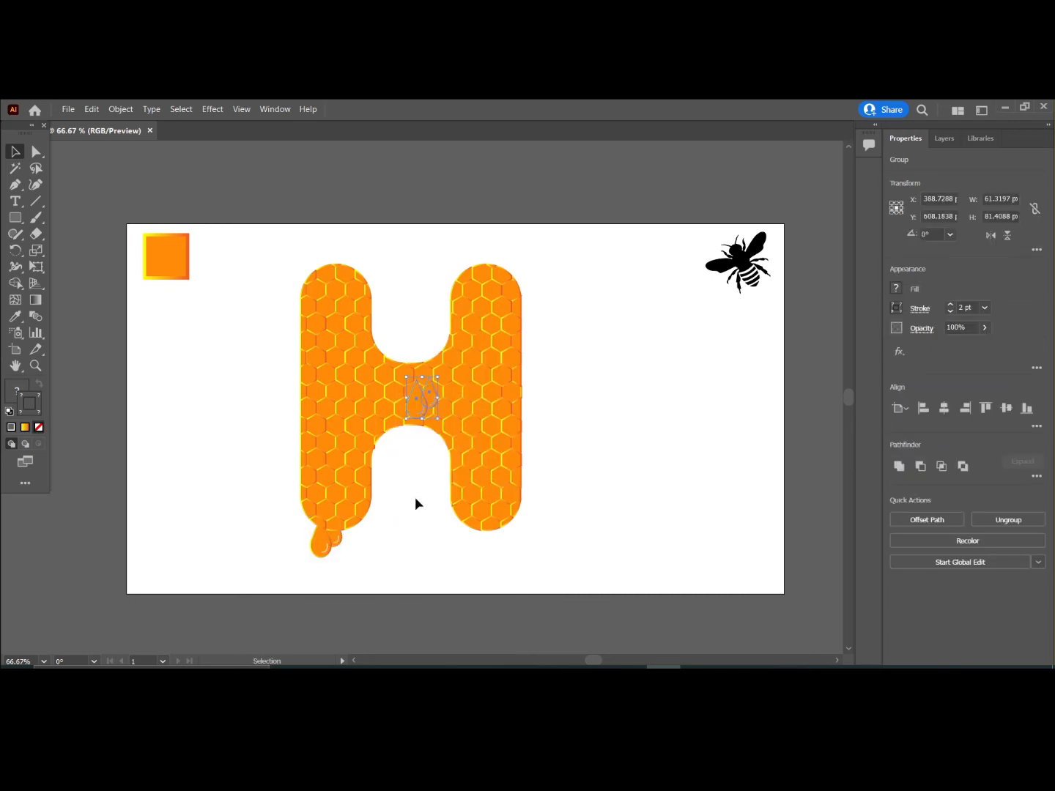
drag(423, 425, 489, 545)
Step: Send the copied pair of drops to the back and move it slightly down and left so it hangs from the right stem
right_click(599, 448)
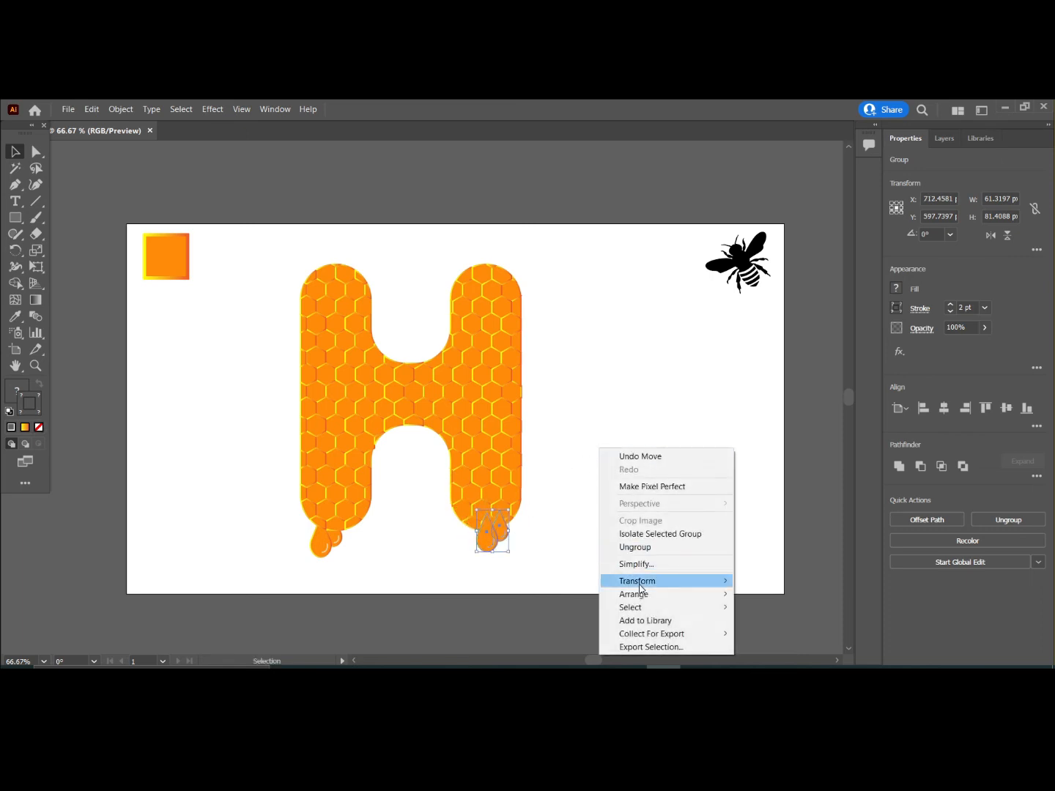
mouse_move(648, 594)
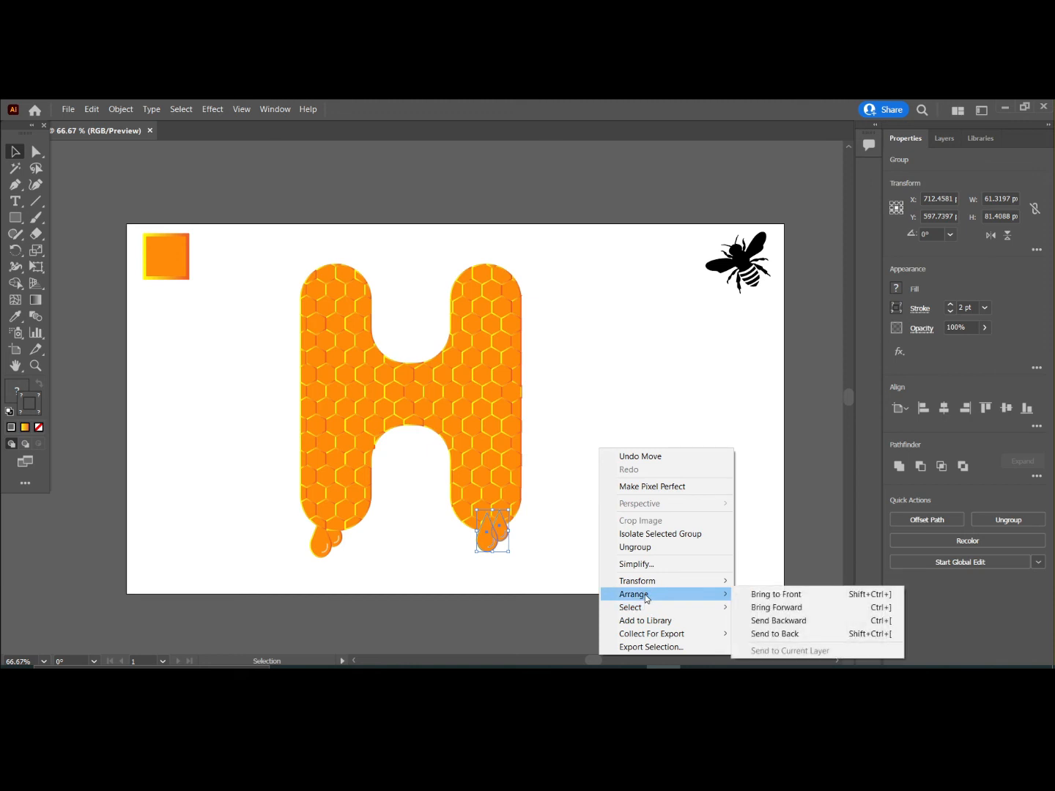
click(760, 634)
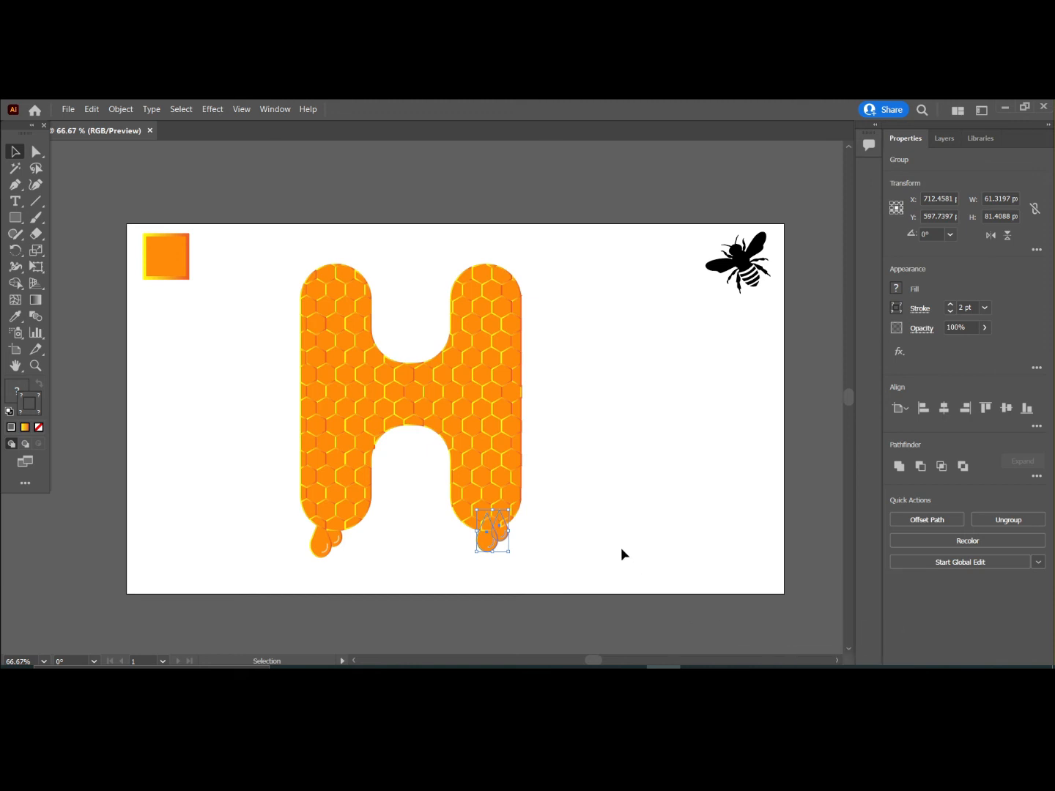
click(510, 570)
mouse_move(487, 548)
mouse_down()
mouse_move(490, 558)
mouse_move(484, 551)
mouse_up()
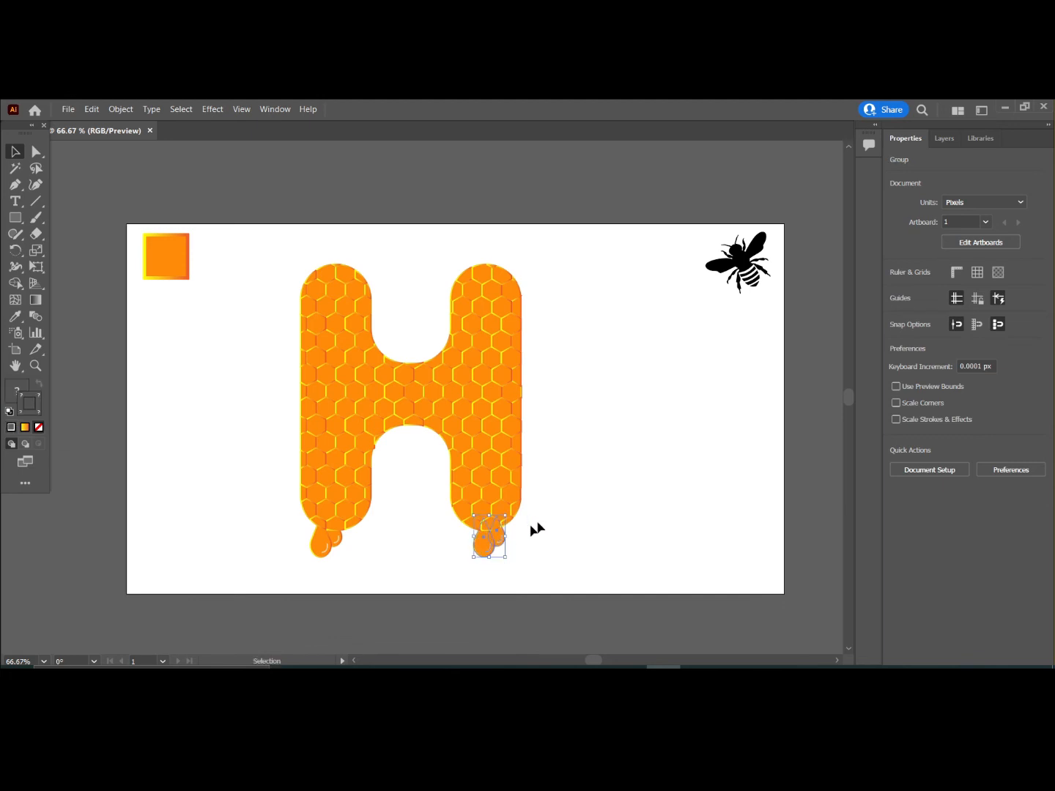
click(582, 510)
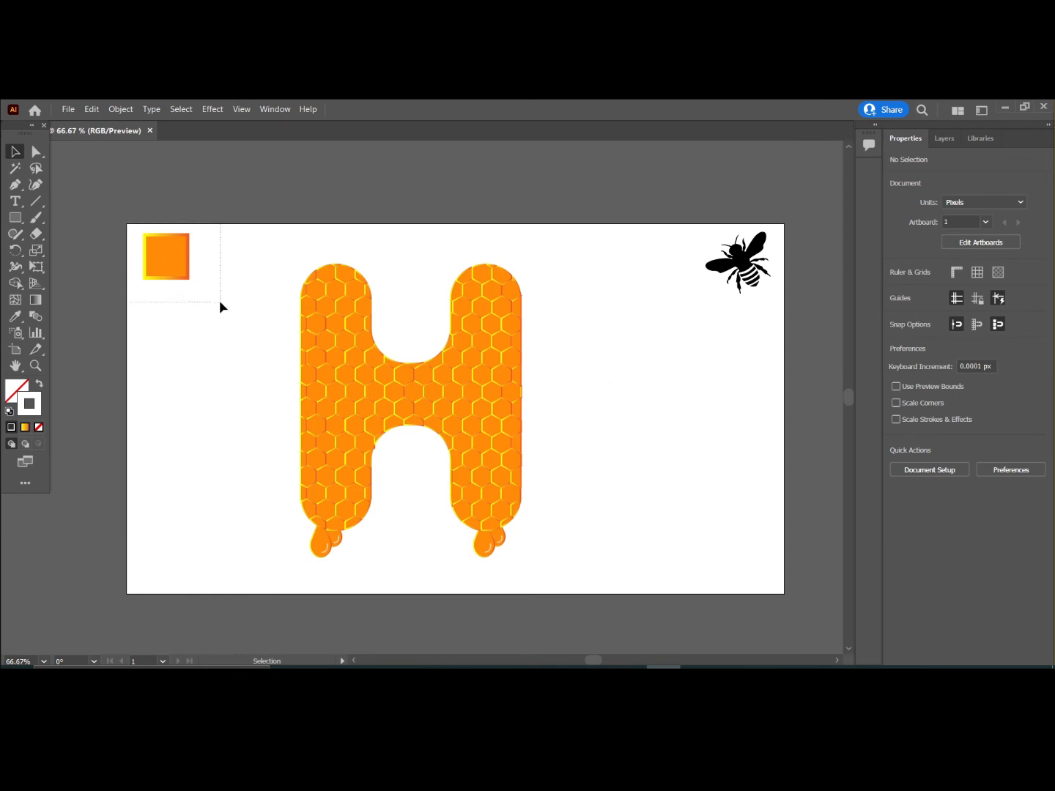
Step: Apply the orange sample square's fill and gradient stroke to the bee with the Eyedropper
drag(219, 301, 220, 301)
click(173, 296)
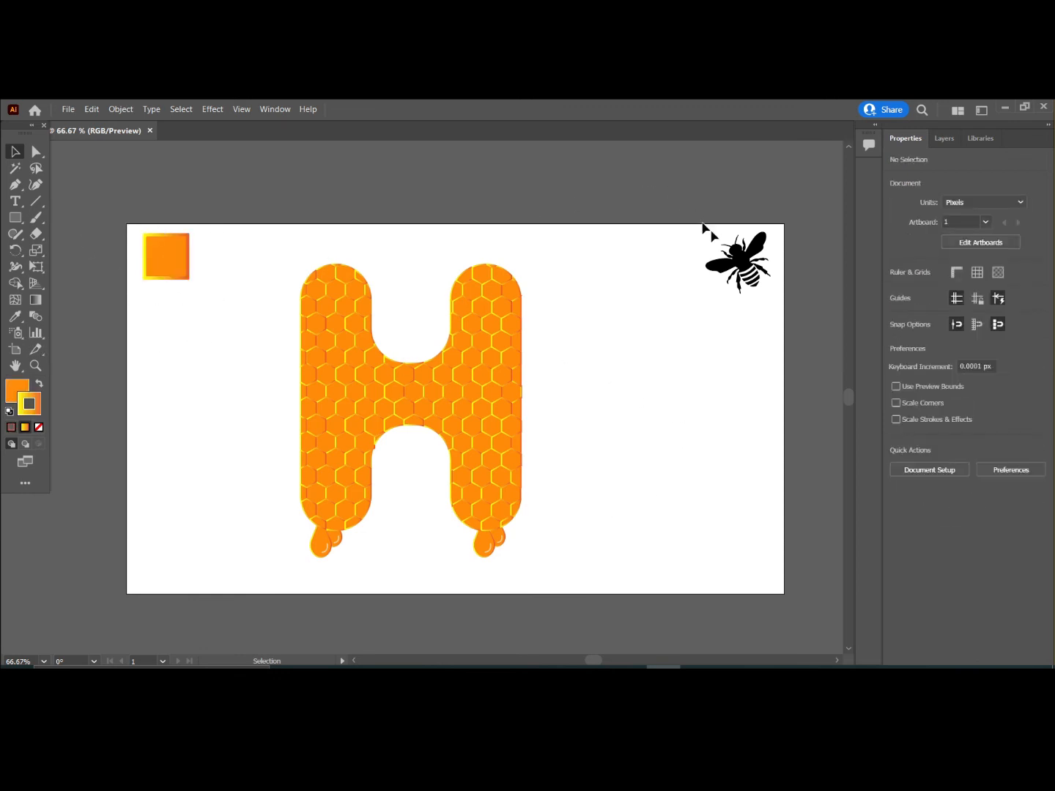
drag(702, 227, 760, 313)
click(15, 316)
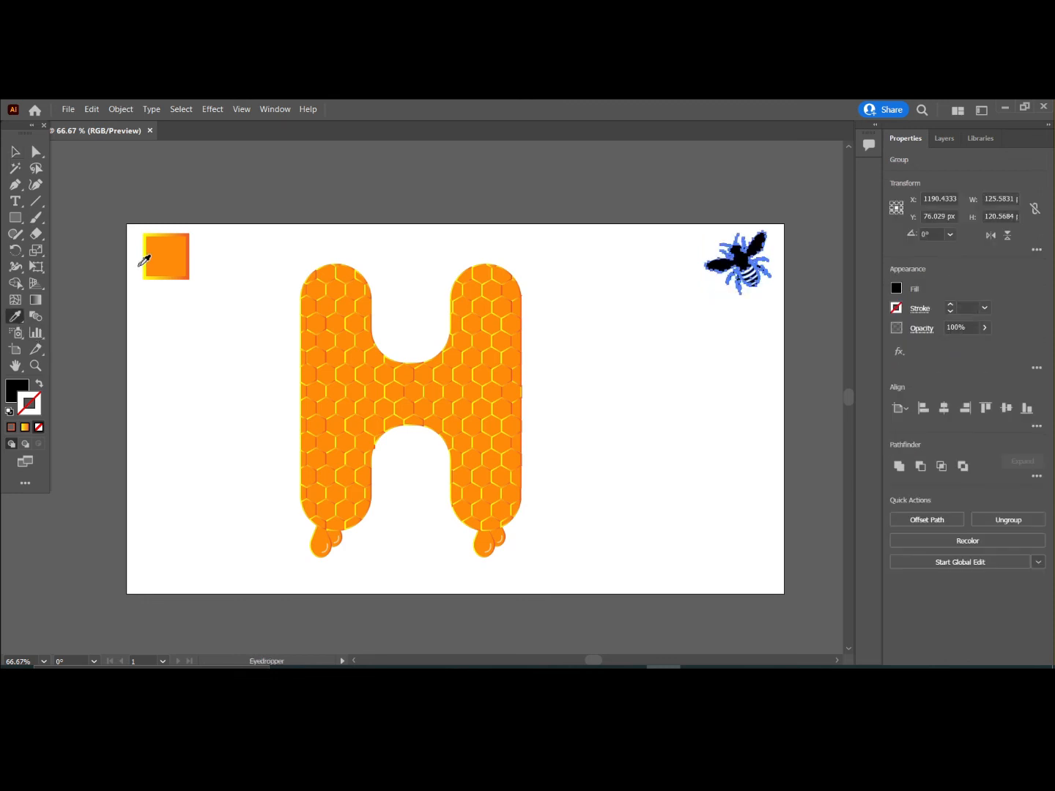
click(166, 254)
click(14, 151)
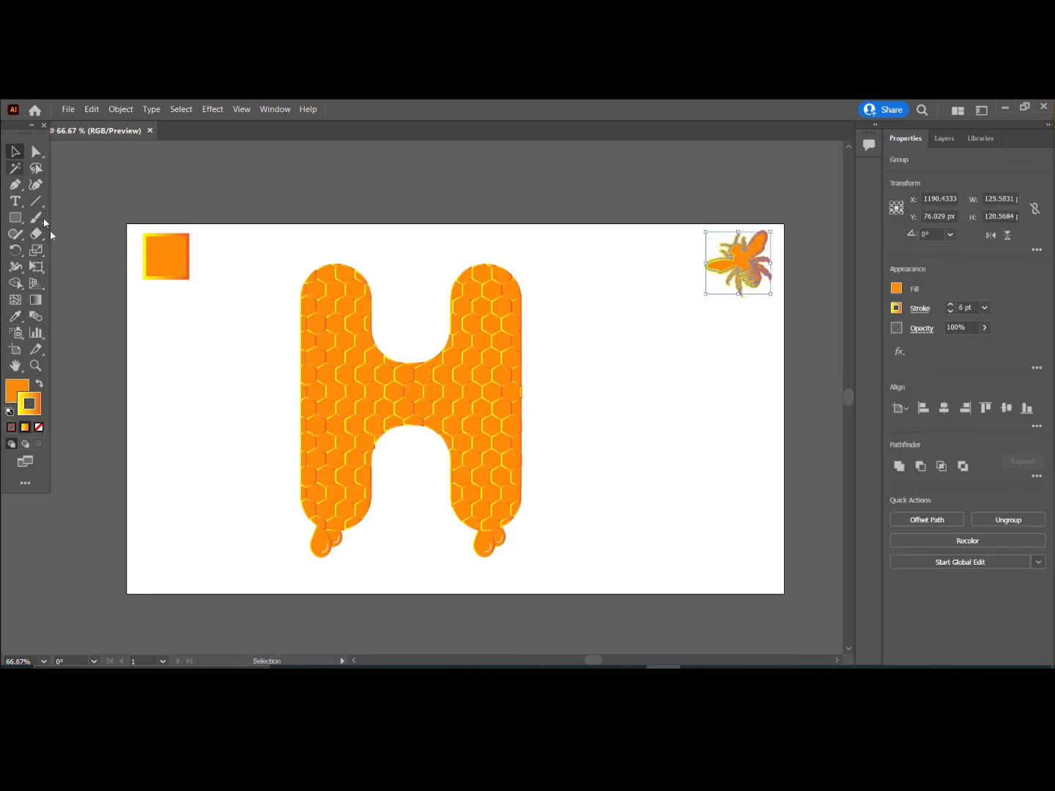
click(166, 373)
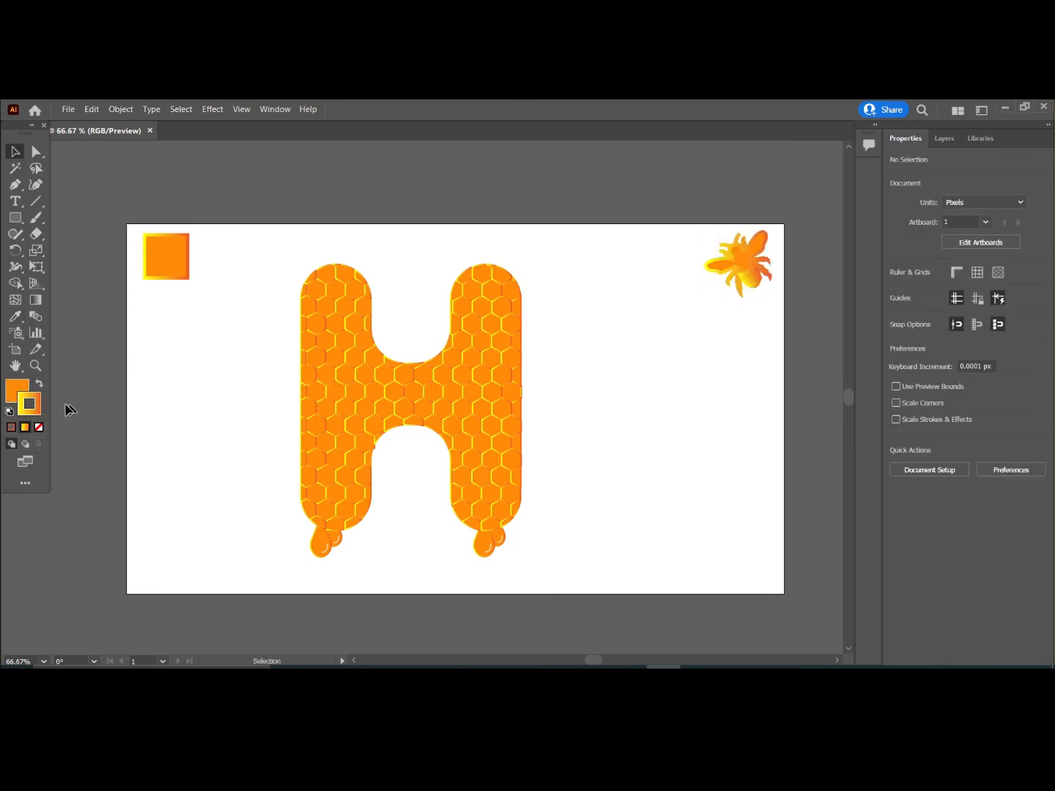
double_click(18, 391)
drag(322, 400, 241, 546)
click(556, 374)
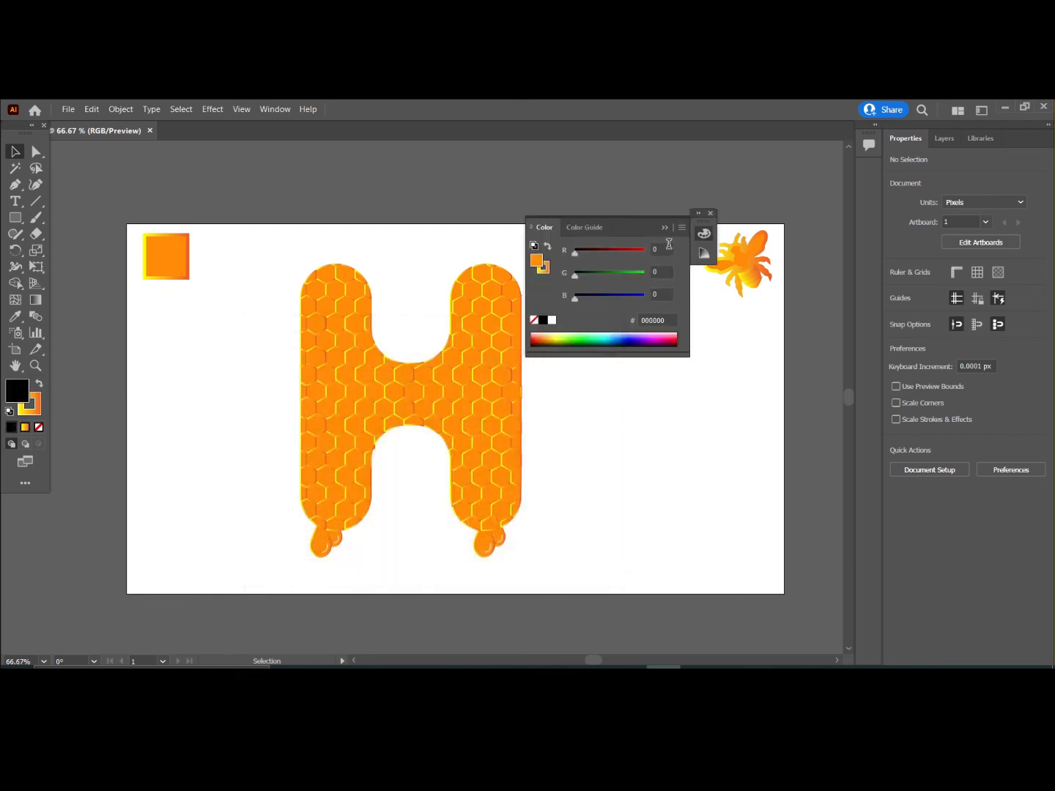
click(709, 213)
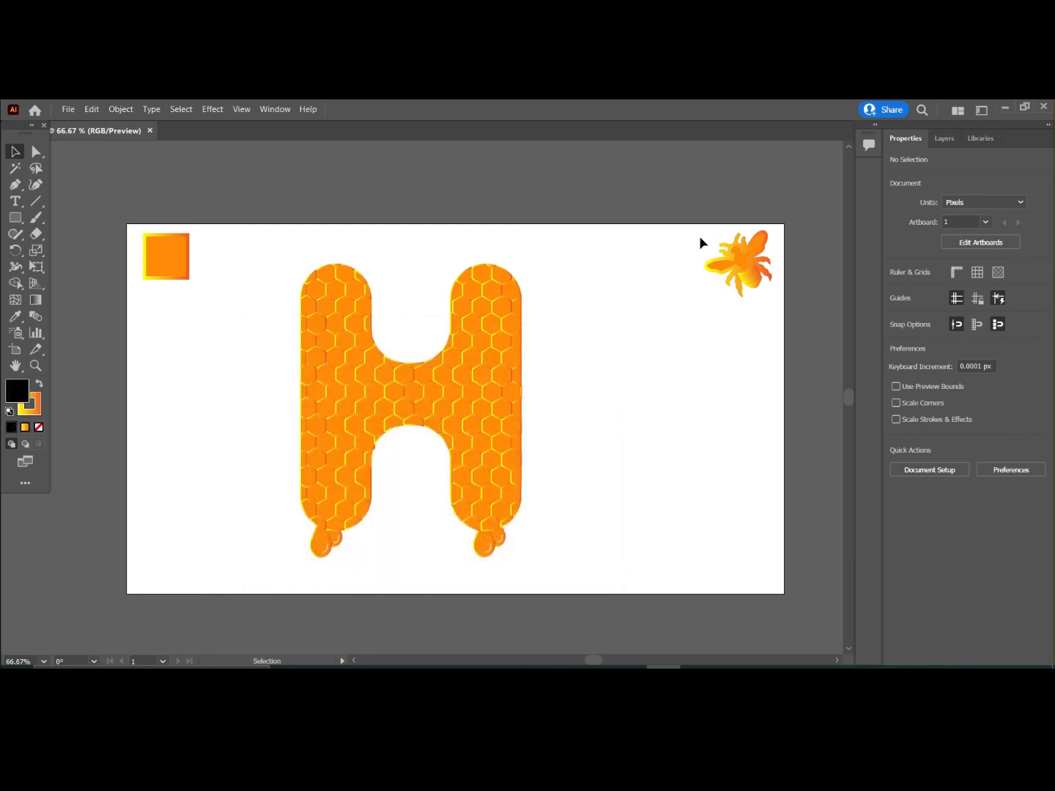
Step: Set the bee's fill to black (000000) and its gradient stroke weight to 3 pt
click(771, 305)
double_click(18, 394)
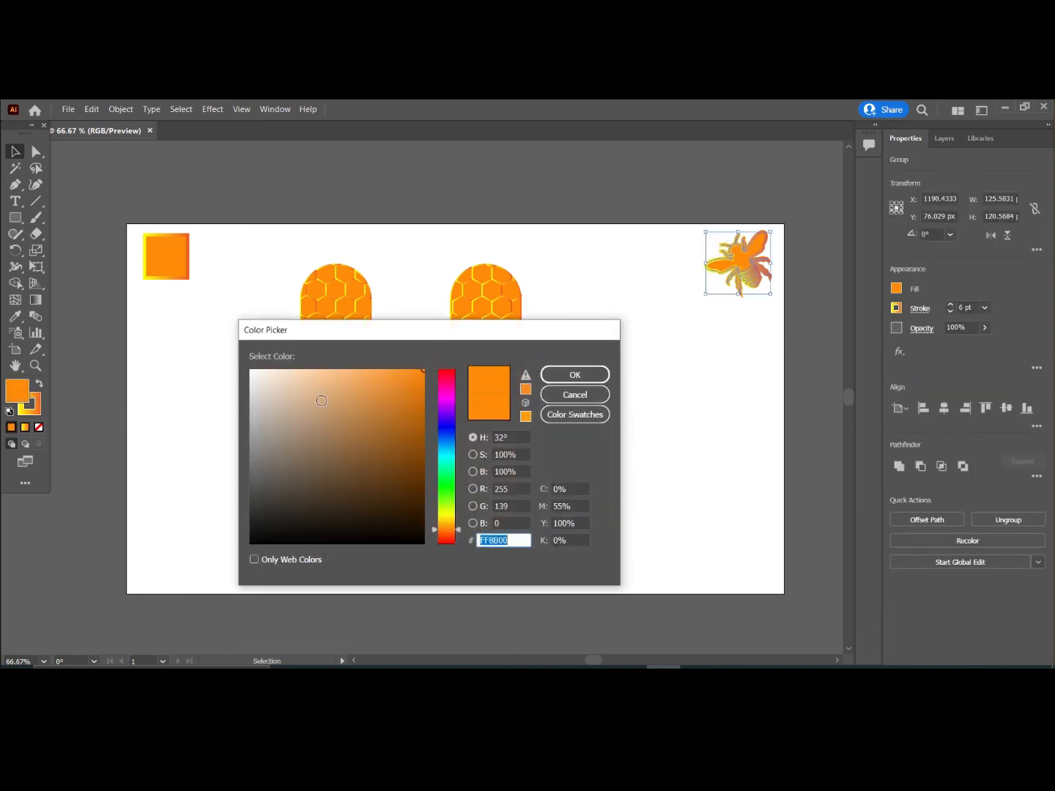
drag(320, 400, 233, 550)
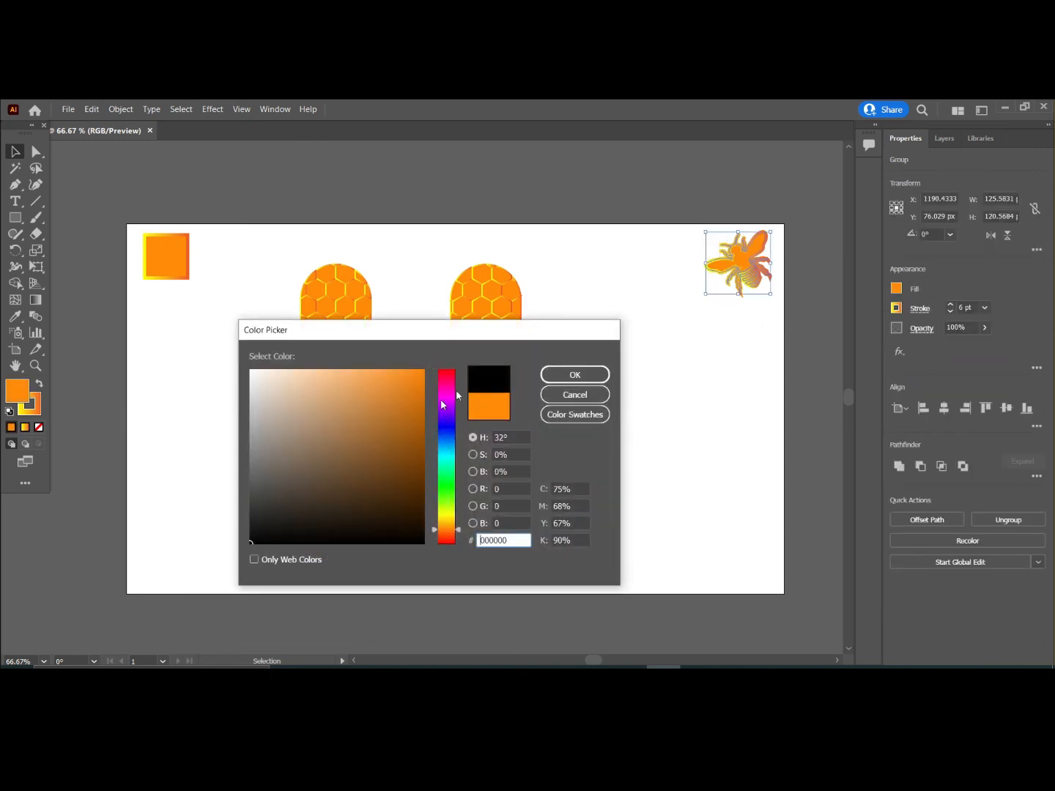
click(575, 374)
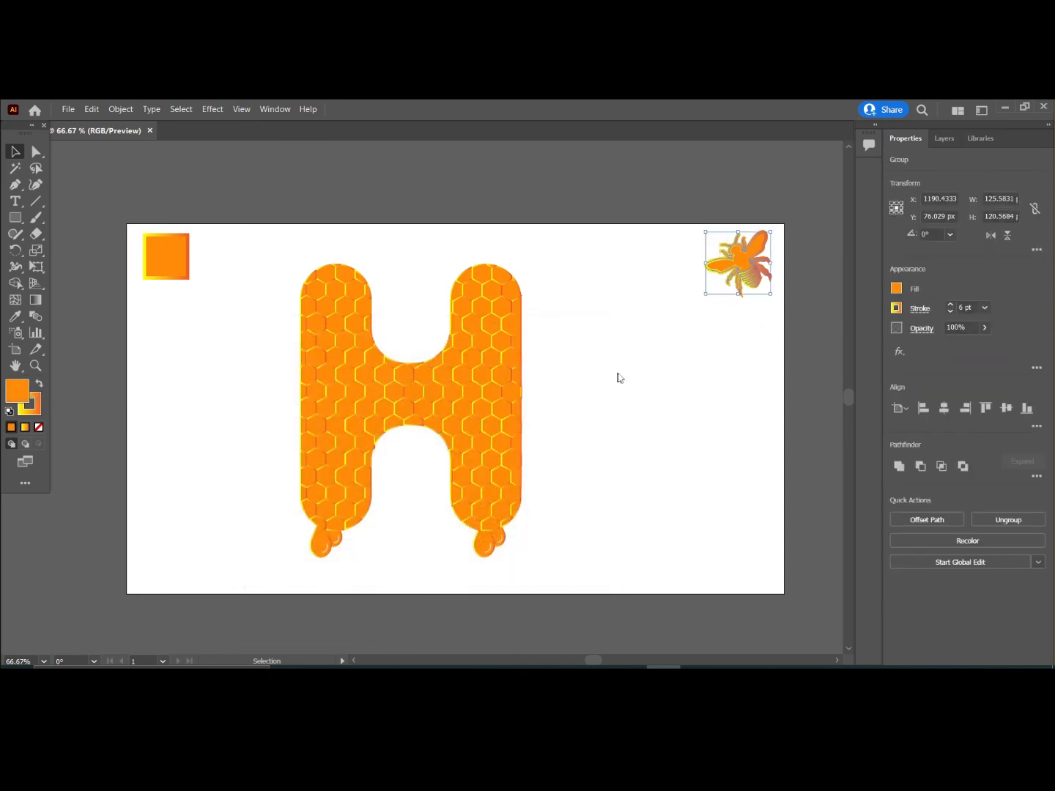
click(947, 314)
click(947, 314)
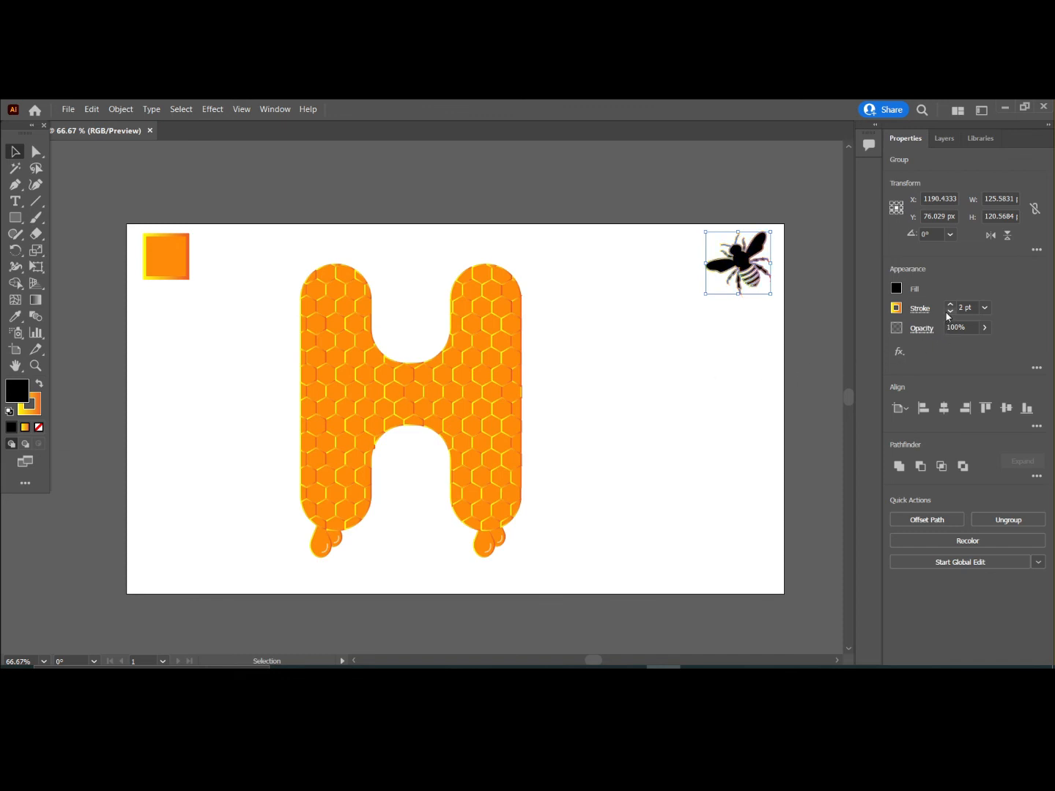
click(952, 304)
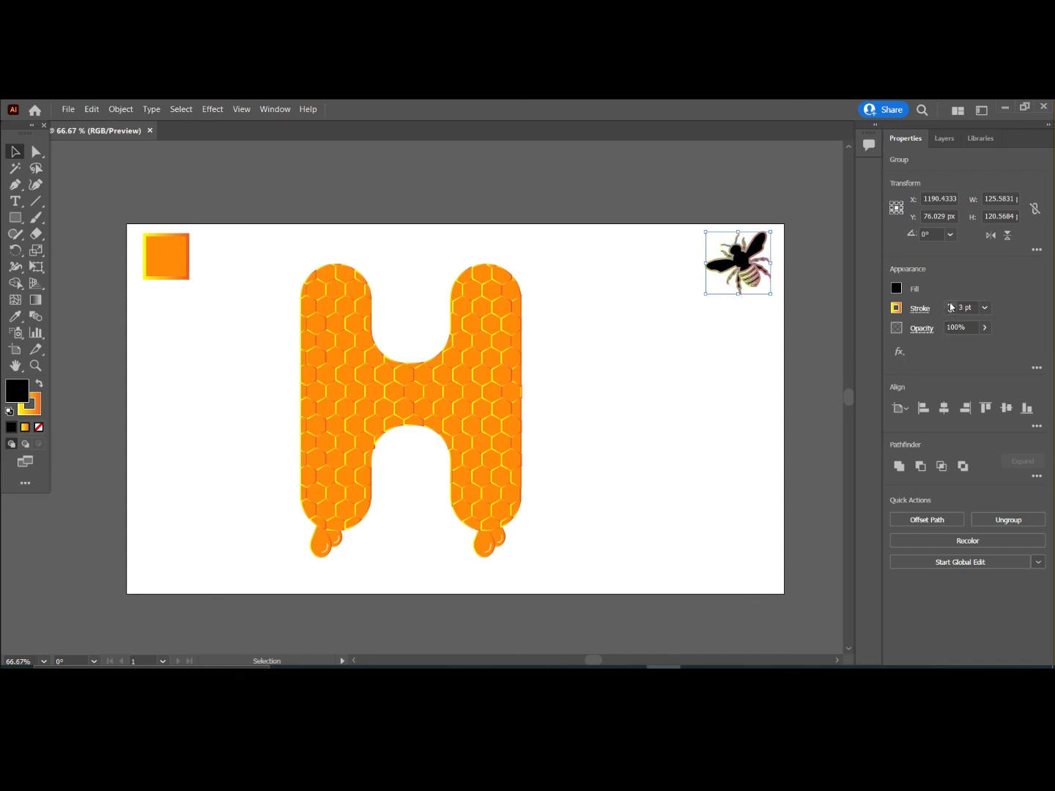
click(702, 378)
Step: Move the bee to the right of the H and place a copy with a 1 pt stroke on the right stem's lower end
drag(748, 279, 613, 460)
key(ctrl+c)
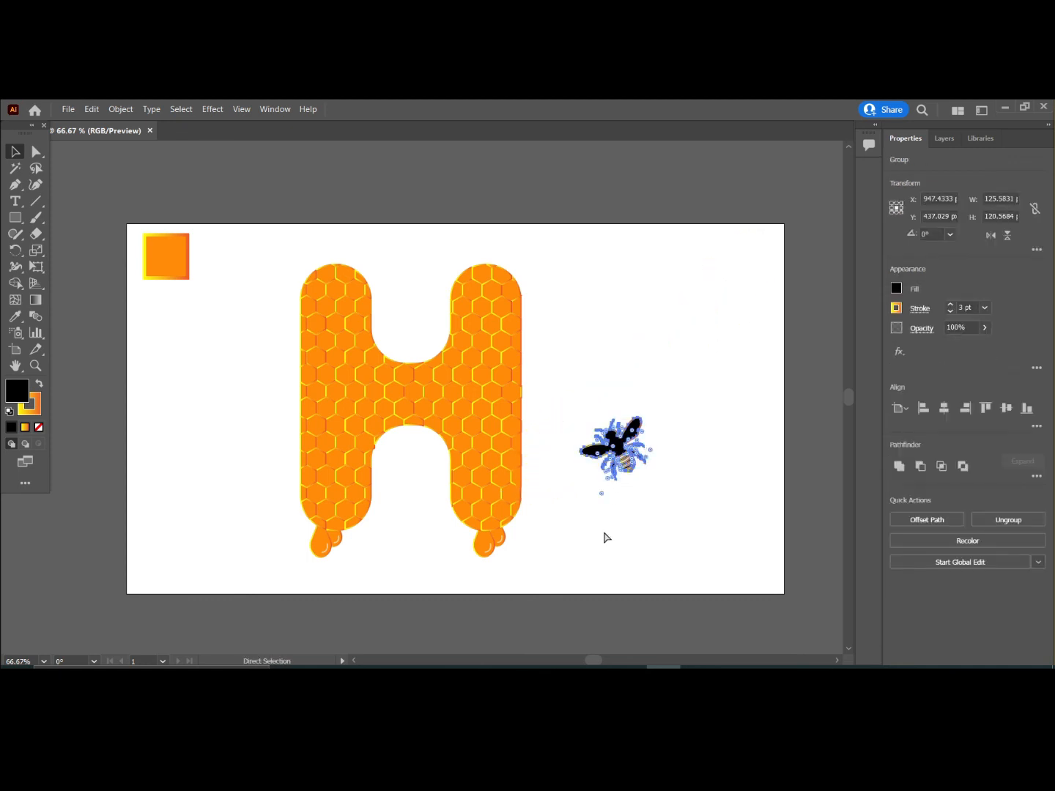
key(ctrl+v)
drag(432, 414, 492, 500)
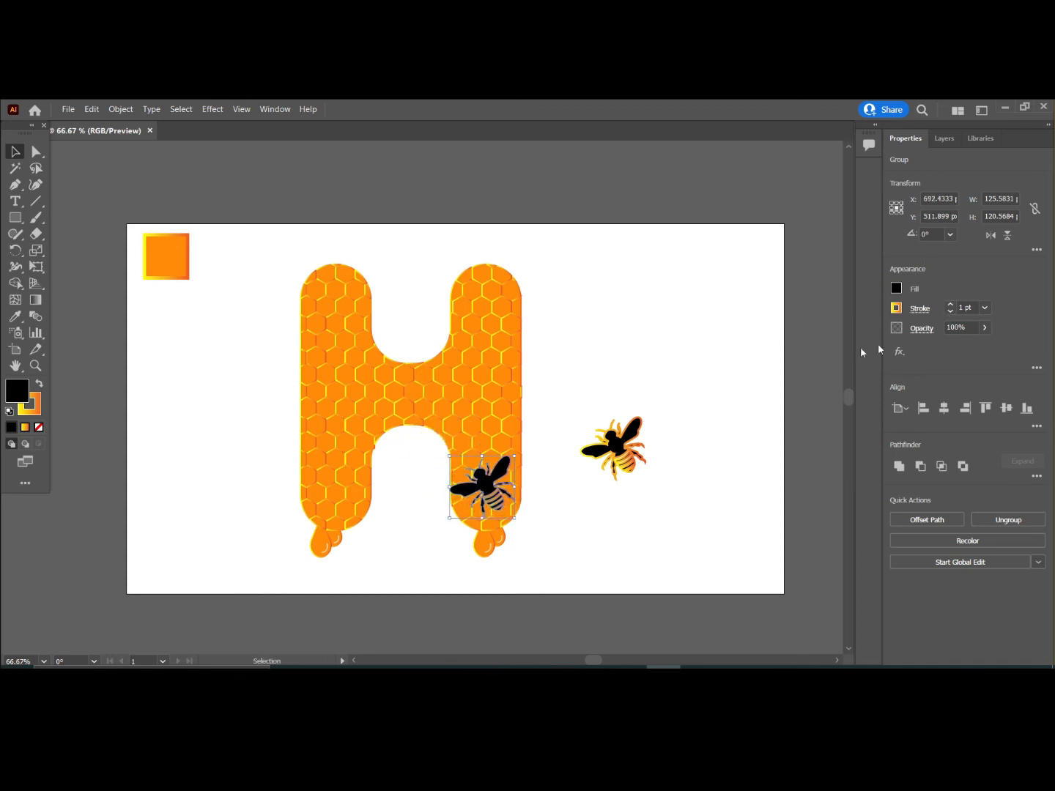
Step: Delete the spare bee beside the H and move the remaining bee slightly down and right, with its stroke set to 2 pt
click(621, 386)
drag(620, 385, 686, 490)
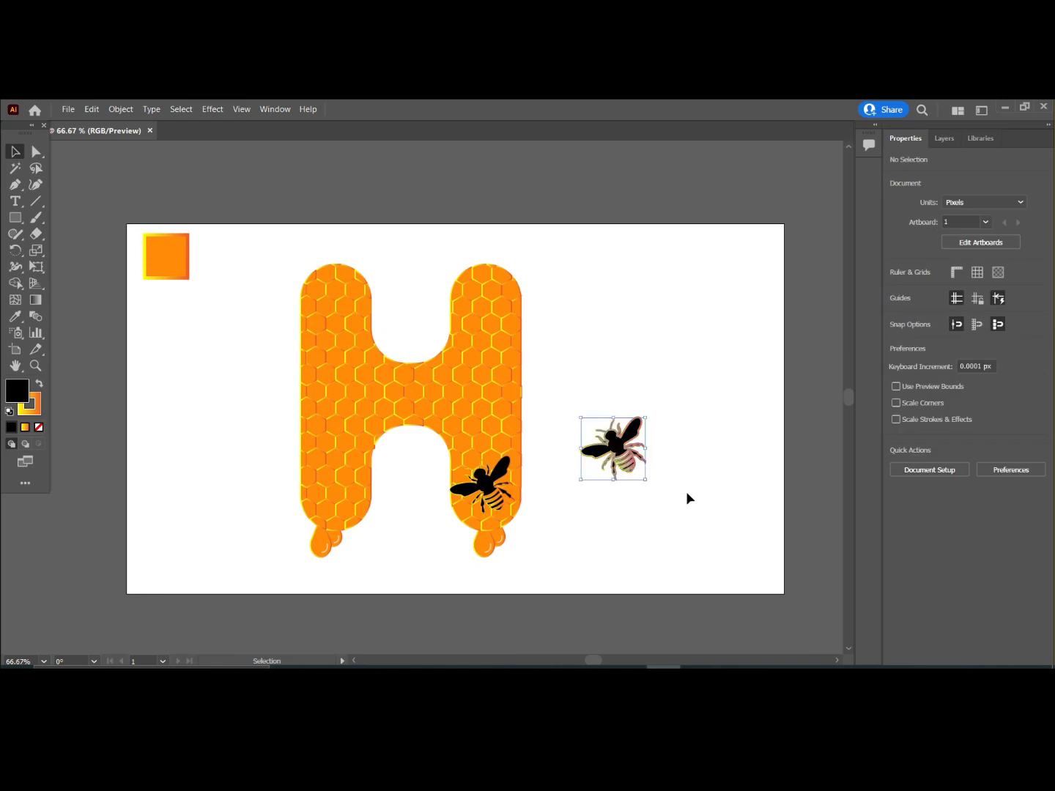
key(Delete)
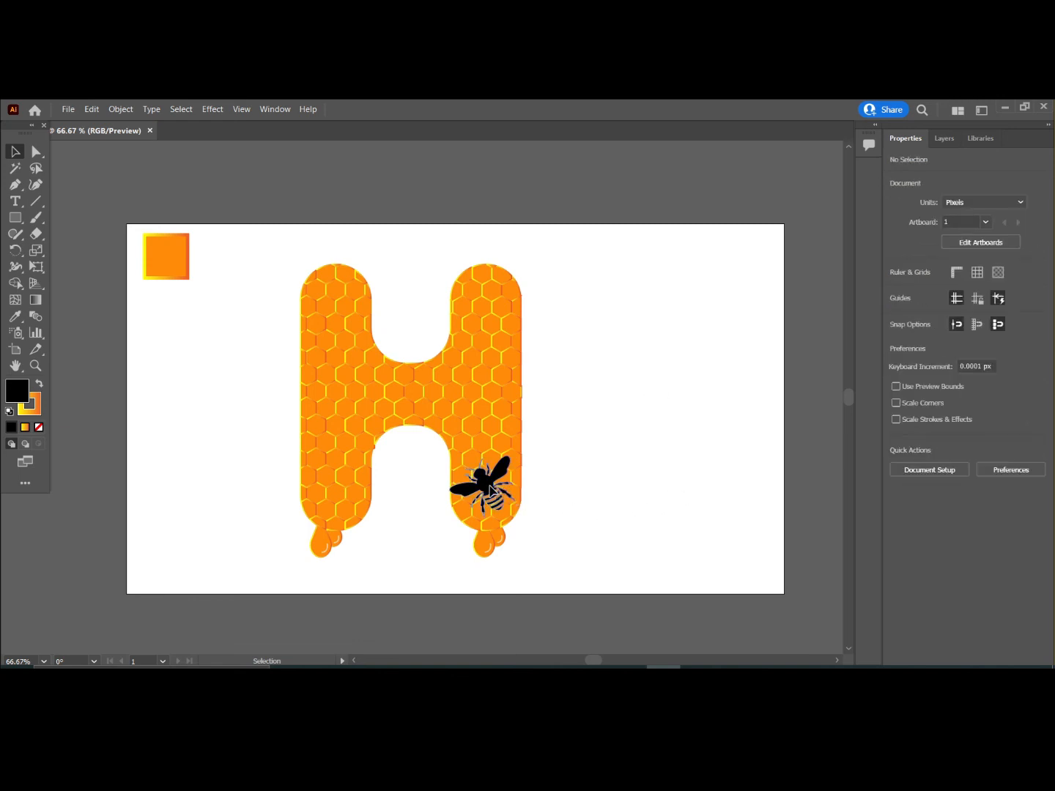
drag(491, 491, 497, 501)
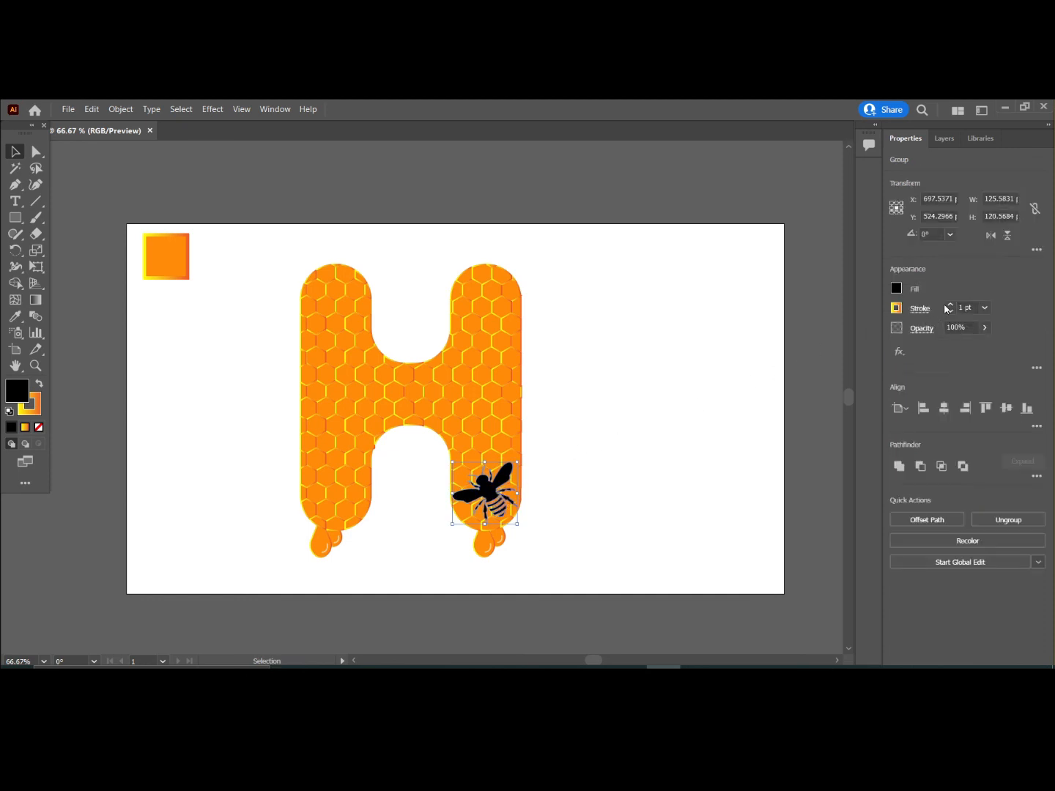
click(640, 446)
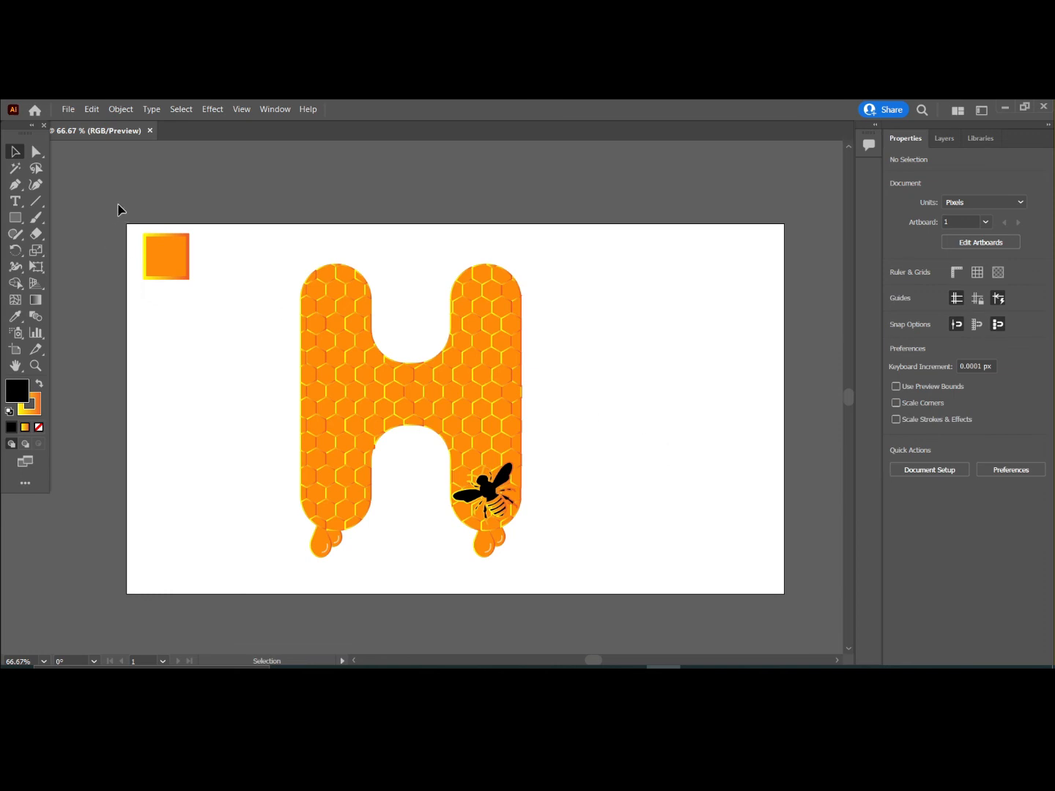
Step: Delete the orange sample square in the artboard's upper-left corner
drag(118, 208, 201, 316)
key(Delete)
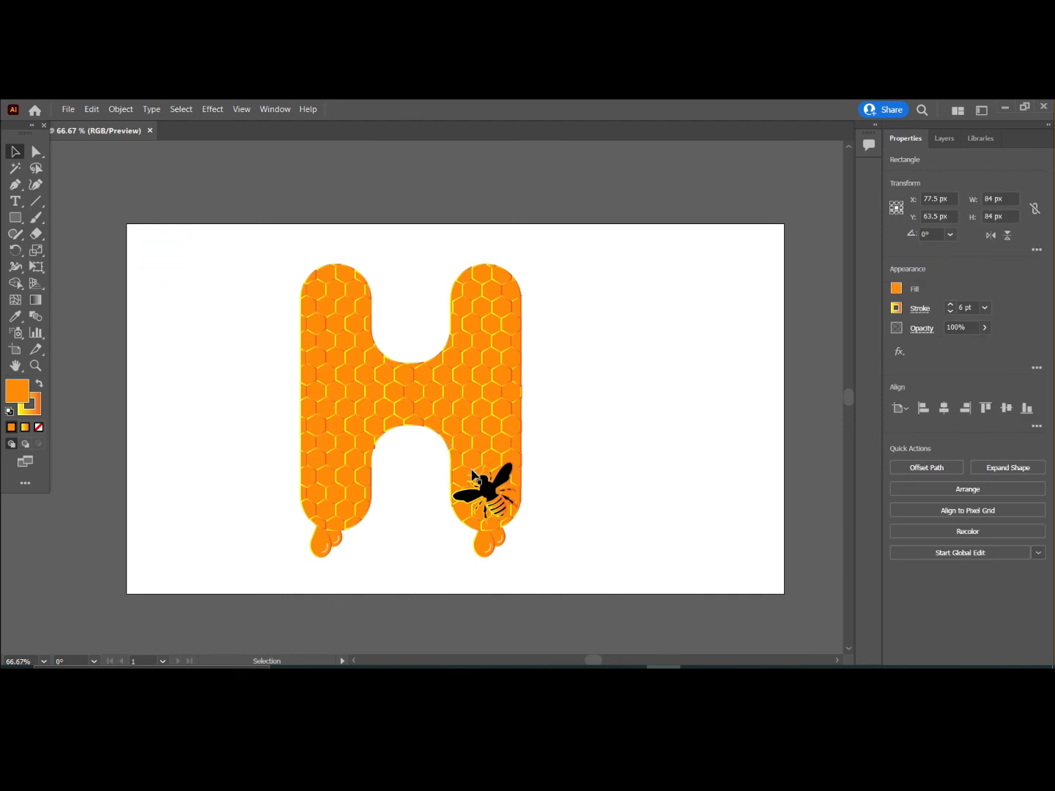
Step: Place a copy of the bee on the upper end of the H's left stem, rotated to about 192°
click(487, 492)
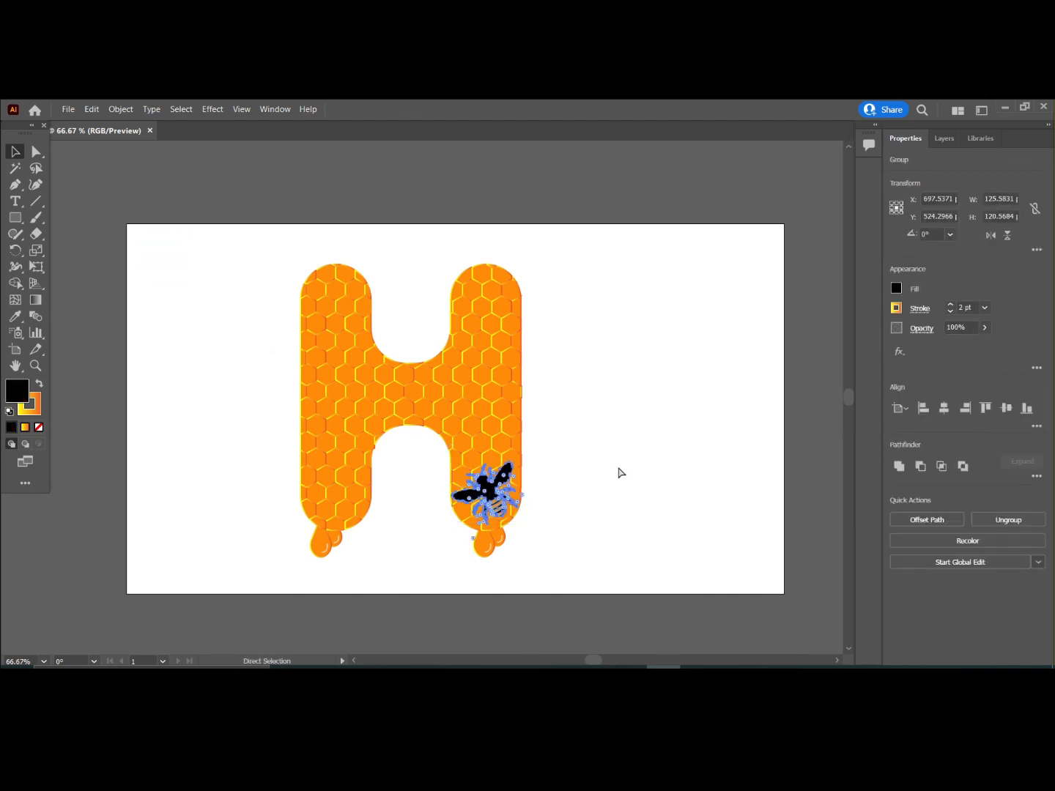
key(ctrl+v)
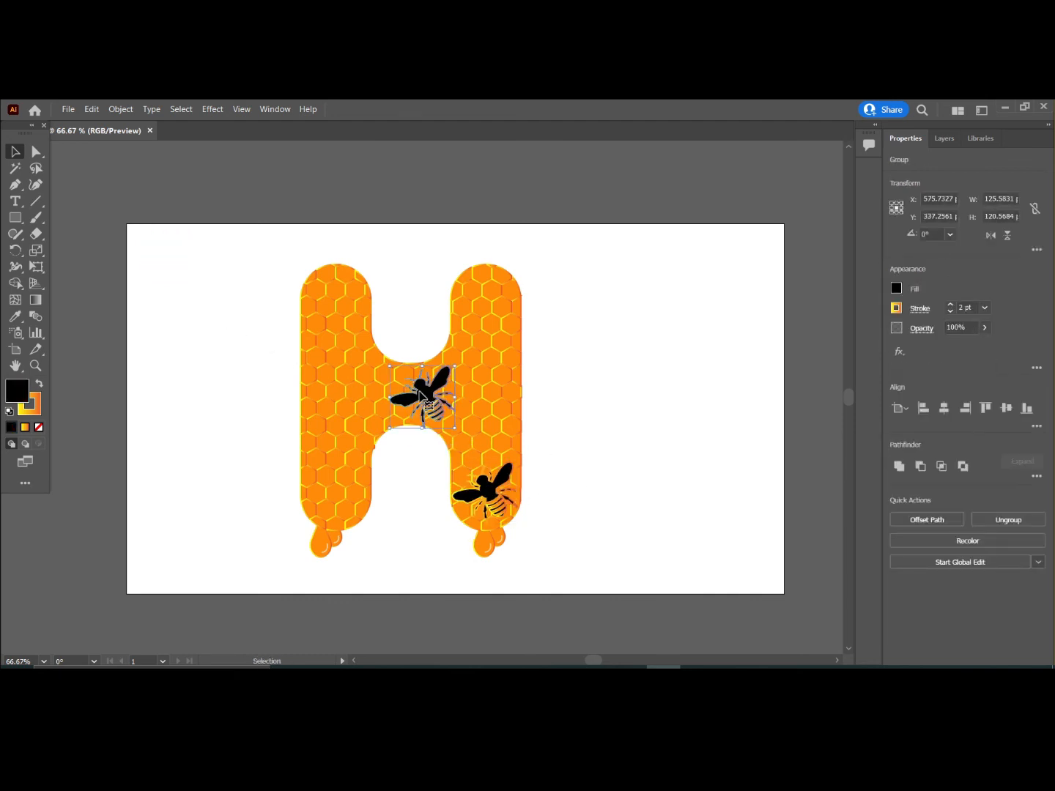
drag(426, 400, 292, 353)
drag(314, 298, 328, 303)
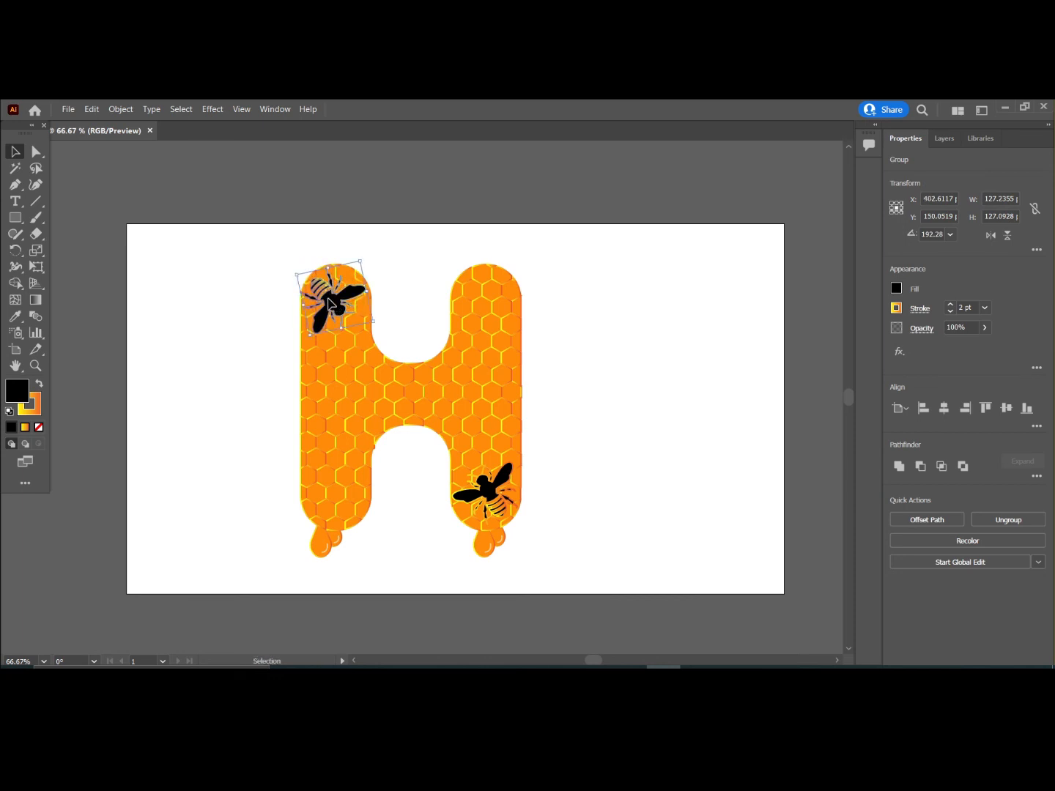
click(388, 277)
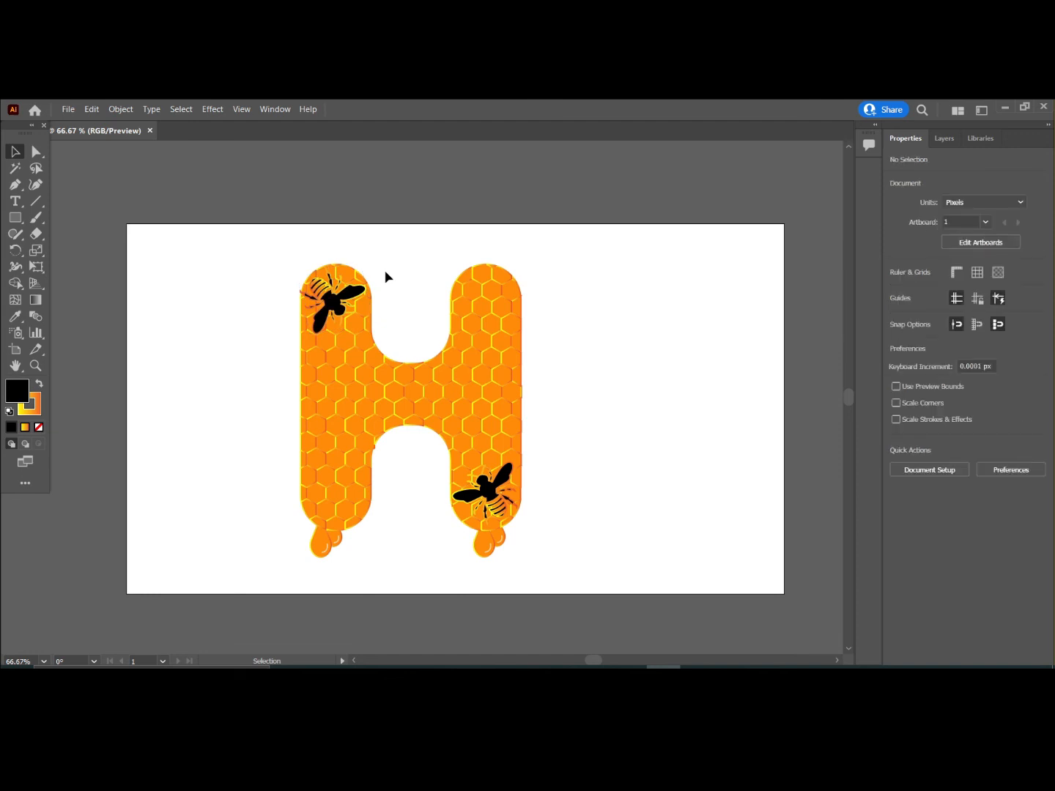
Step: Group the H with its drops and bees and move the group right toward the artboard's centre
drag(252, 243, 605, 595)
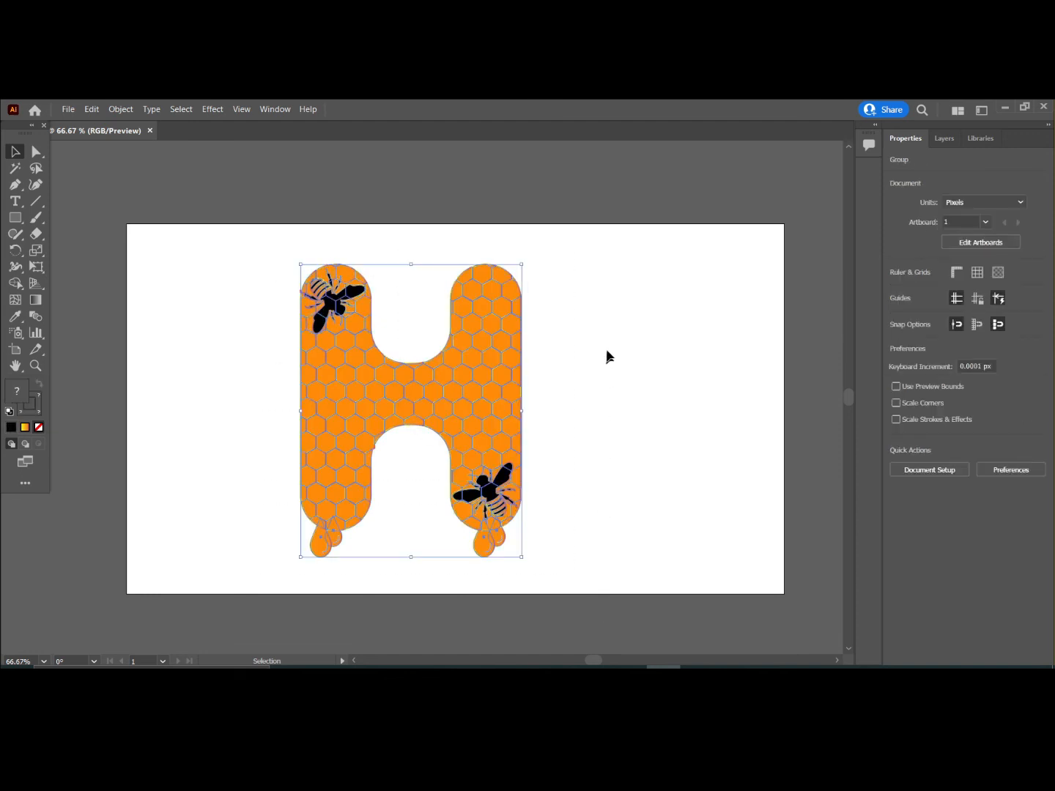
right_click(606, 320)
click(639, 409)
click(627, 397)
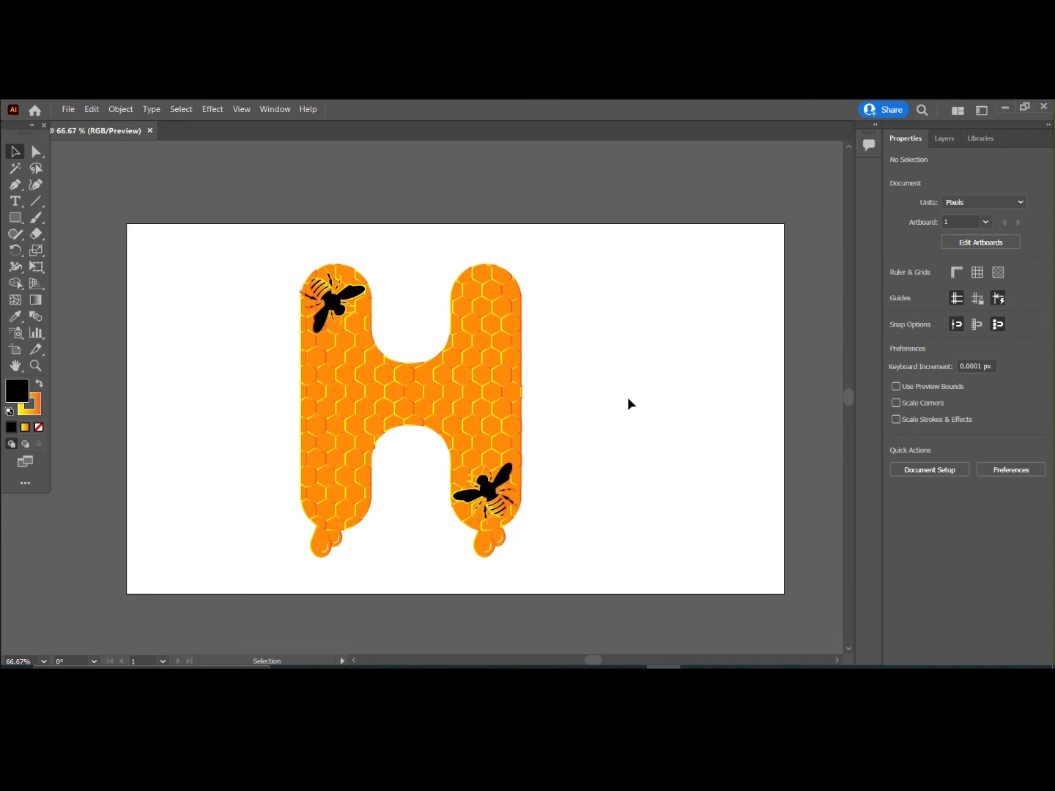
drag(449, 418, 509, 421)
click(661, 379)
Step: Draw a black rectangle of about 1282 × 723 px with a 2 pt gradient stroke over the artboard and send it to the back
click(15, 217)
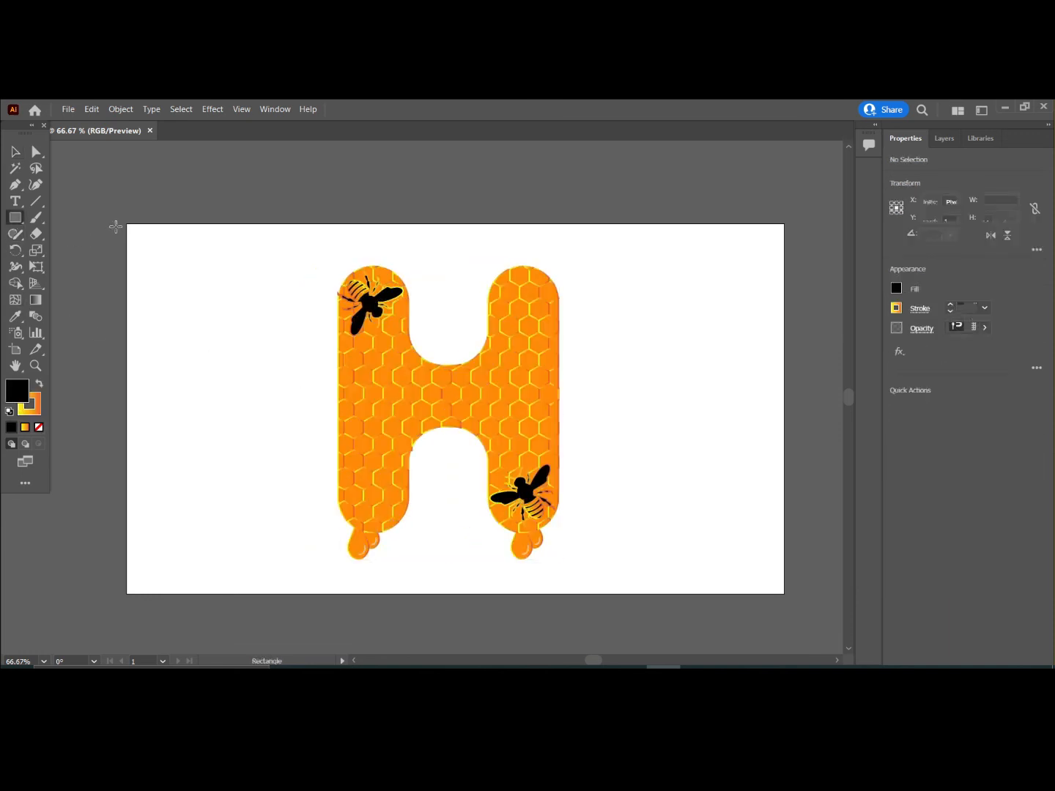
drag(126, 222, 785, 591)
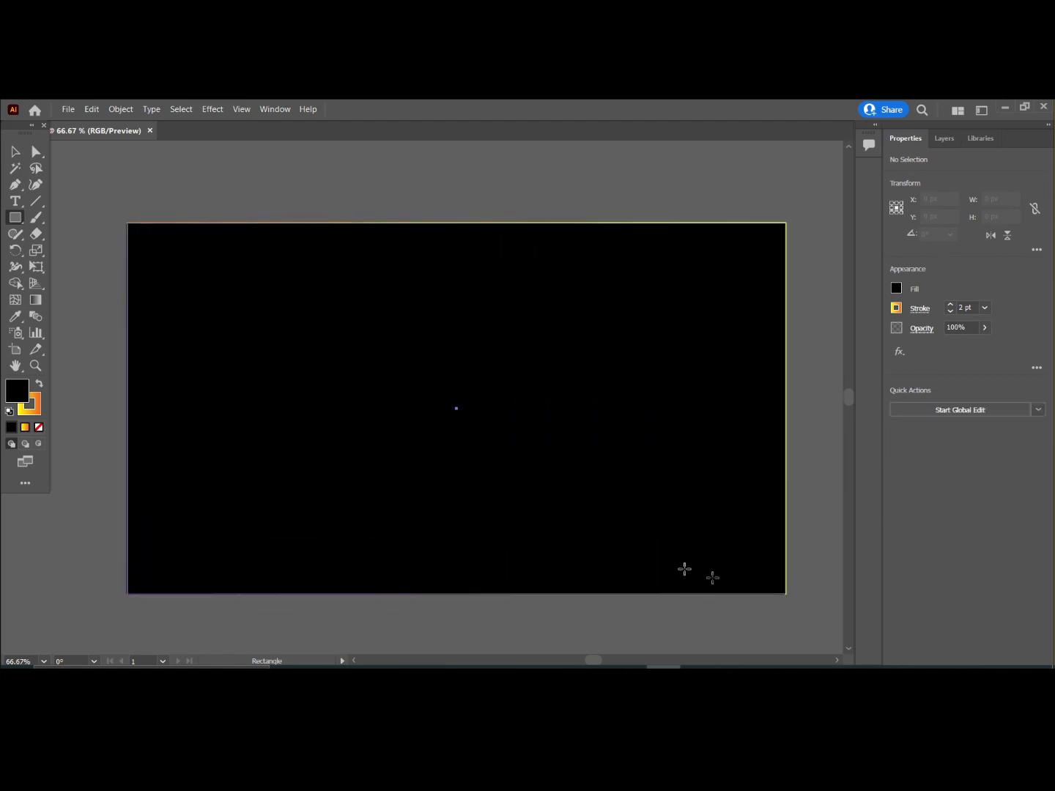
click(15, 151)
right_click(256, 174)
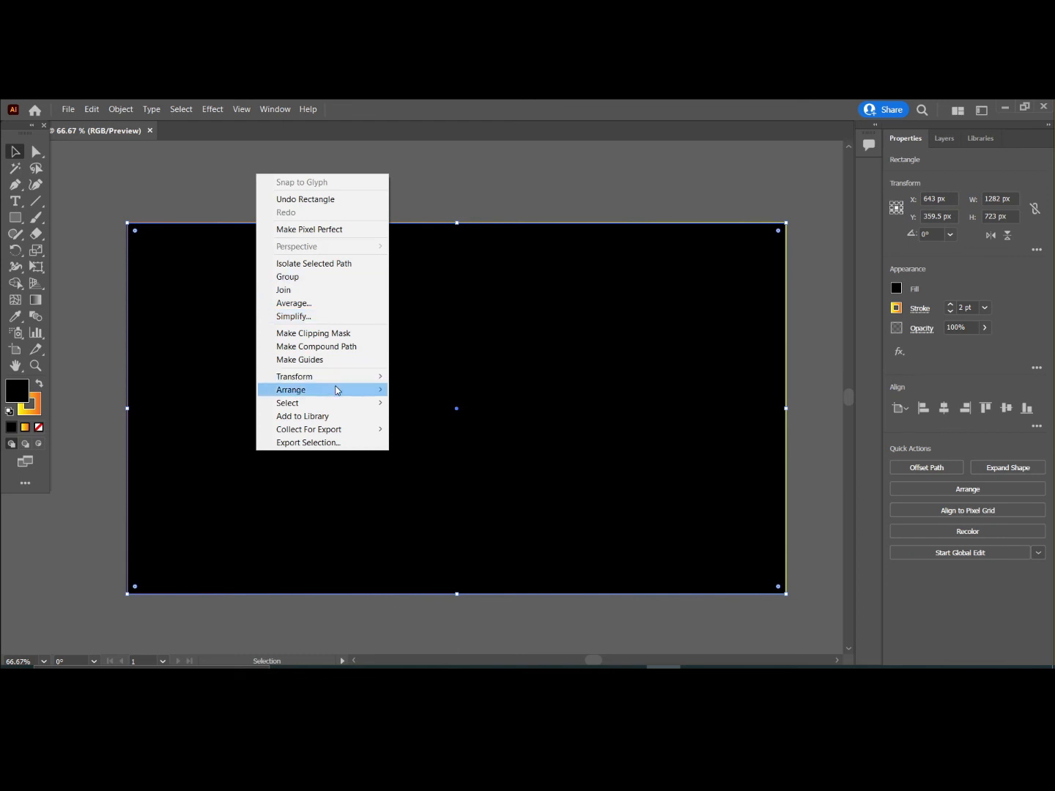
mouse_move(338, 389)
click(438, 431)
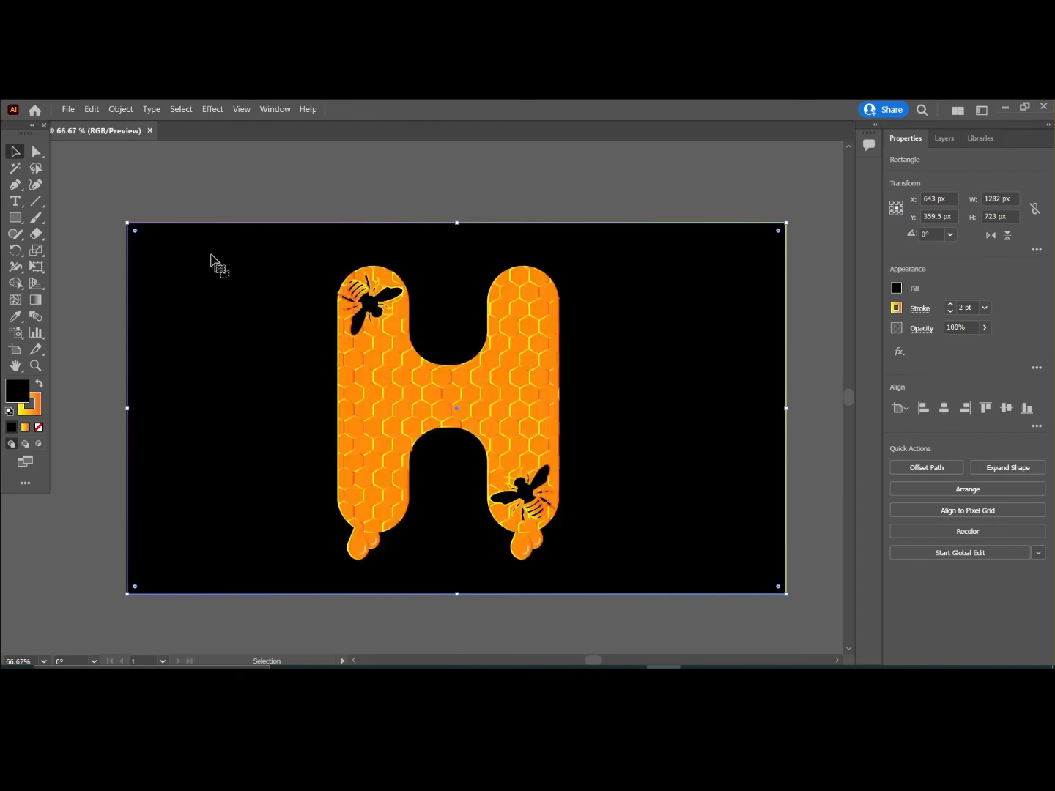
click(235, 196)
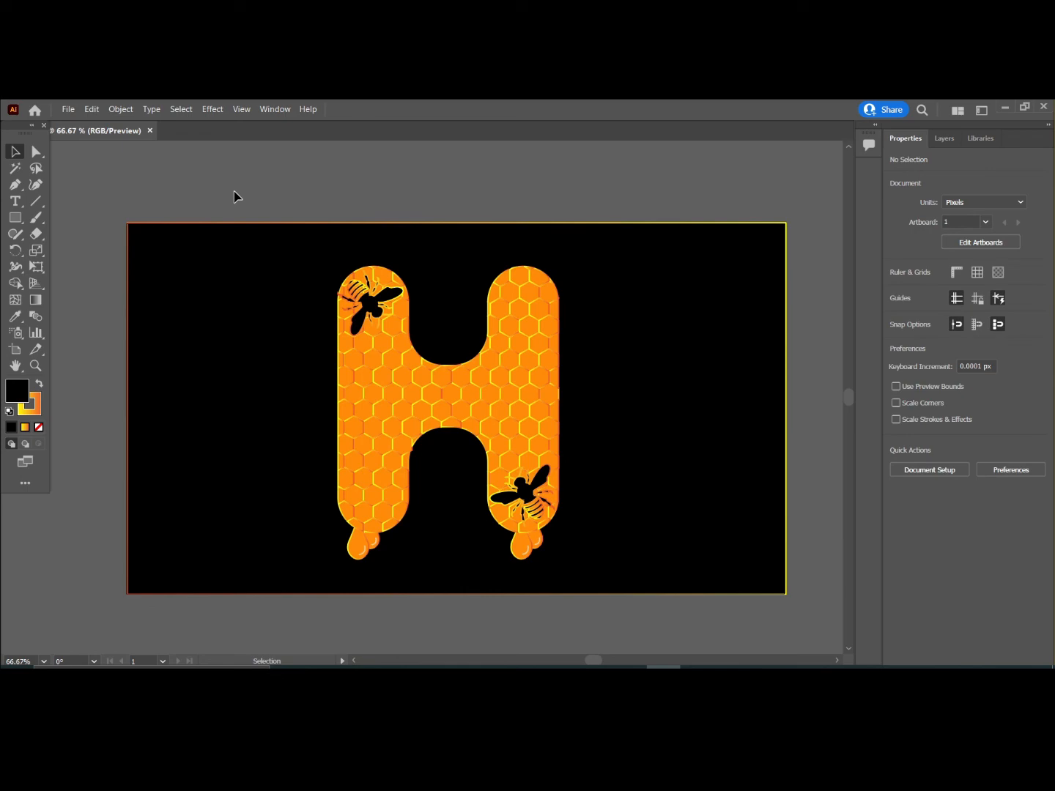